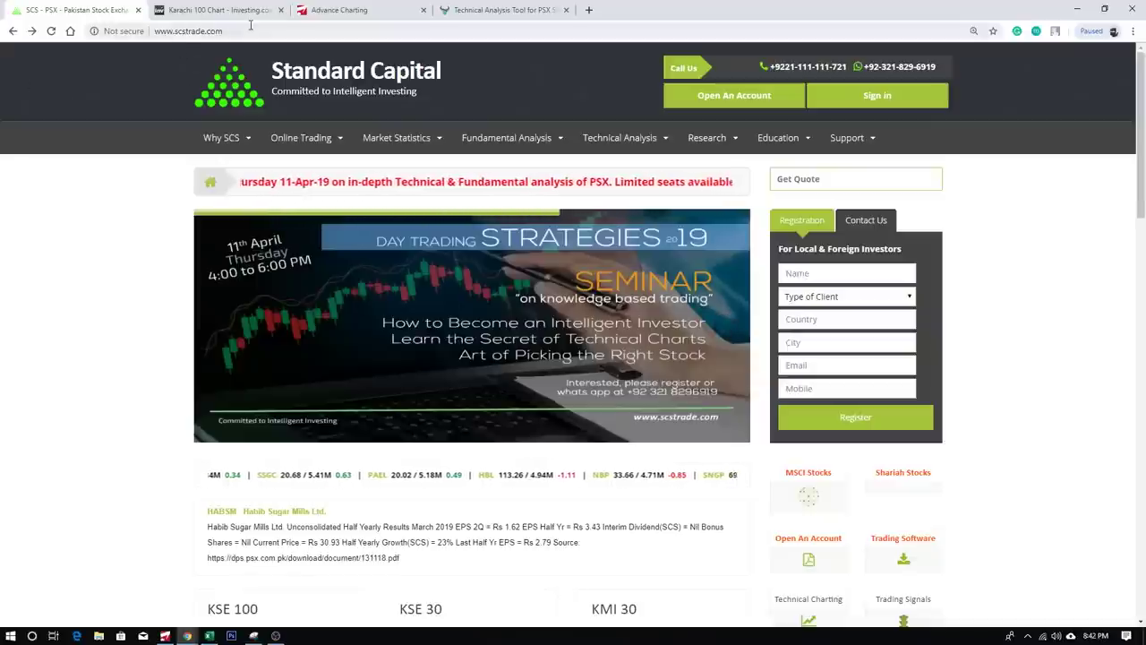
# Bring up the Technical Analysis mega-menu in the scstrade.com top navigation bar.
pyautogui.moveTo(660, 139)
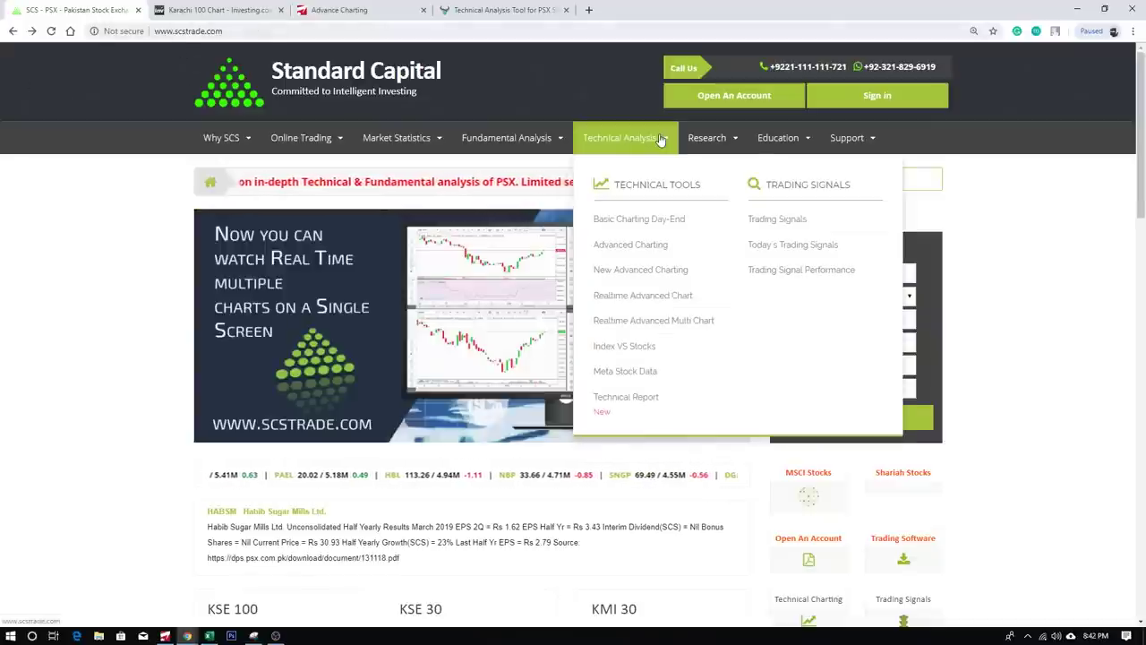
# Launch the KSE 100 Realtime Advanced Chart and hide the legend's symbol title.
pyautogui.click(643, 297)
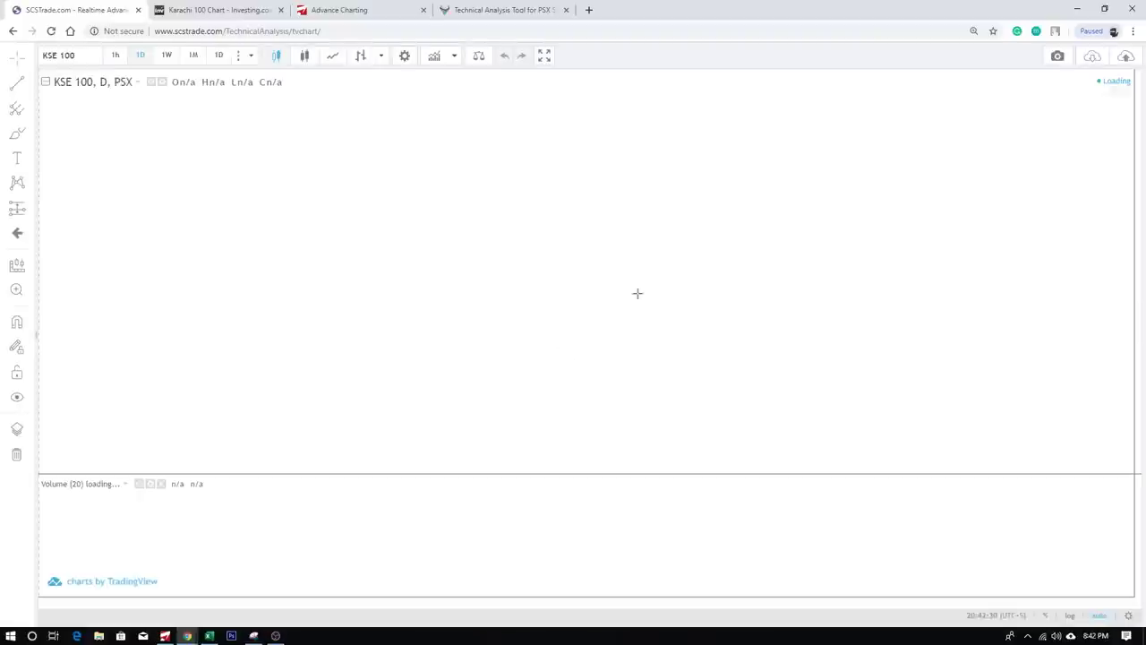
pyautogui.scroll(1, 751, 310)
pyautogui.scroll(4, 753, 311)
pyautogui.scroll(-3, 753, 309)
pyautogui.scroll(2, 754, 309)
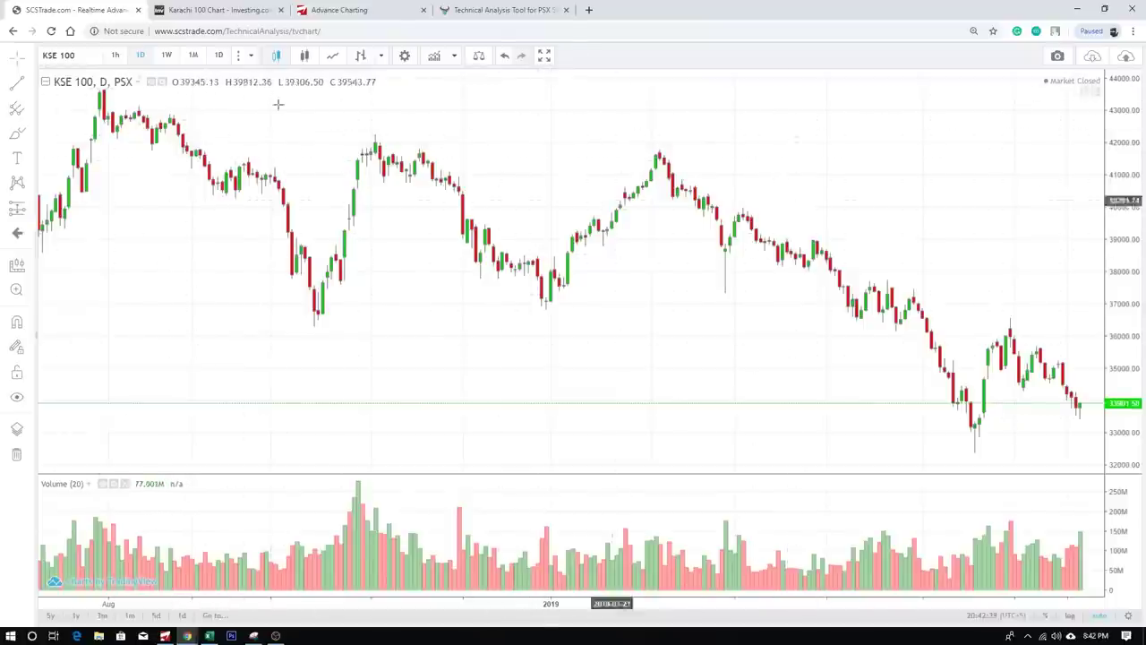
pyautogui.click(47, 83)
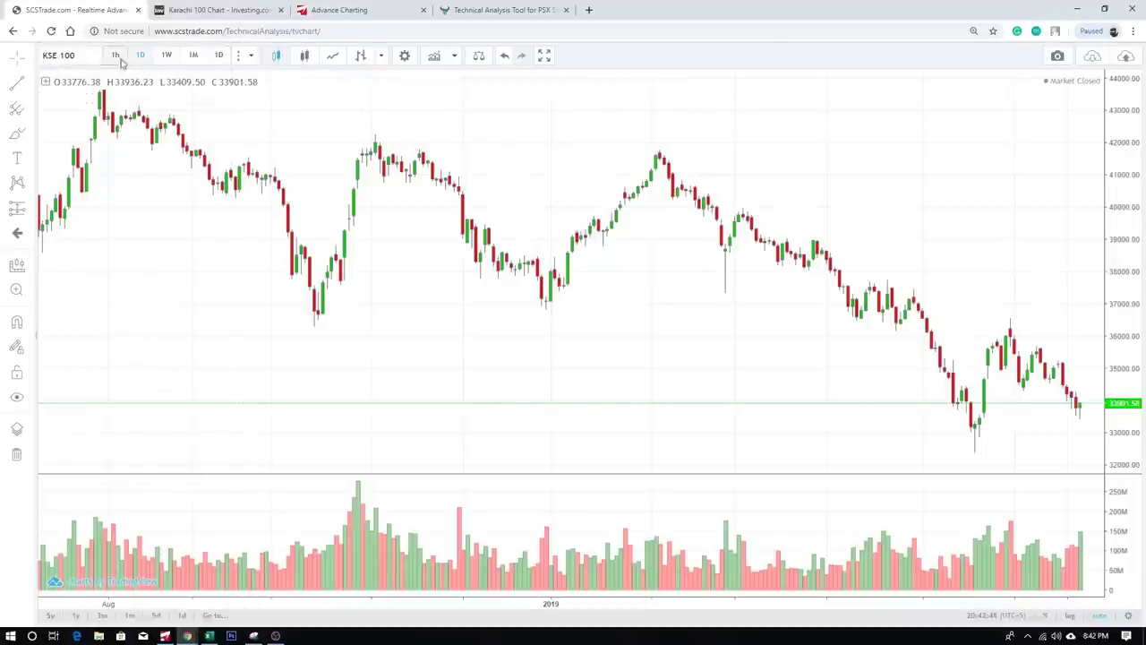
pyautogui.click(258, 58)
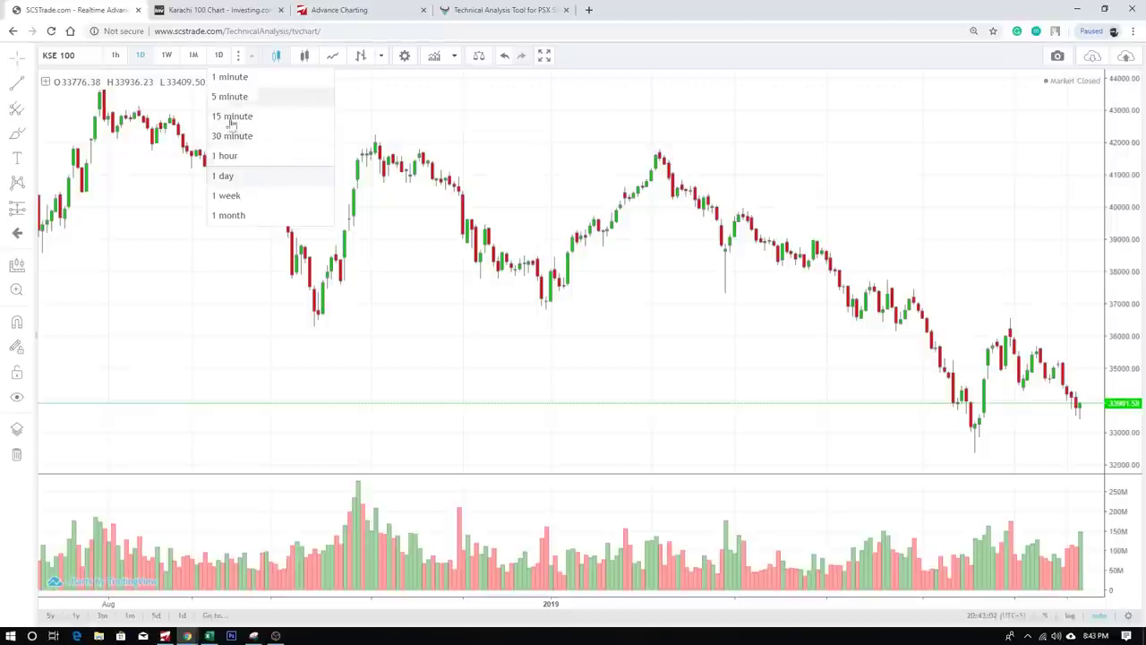
pyautogui.click(208, 55)
pyautogui.click(251, 55)
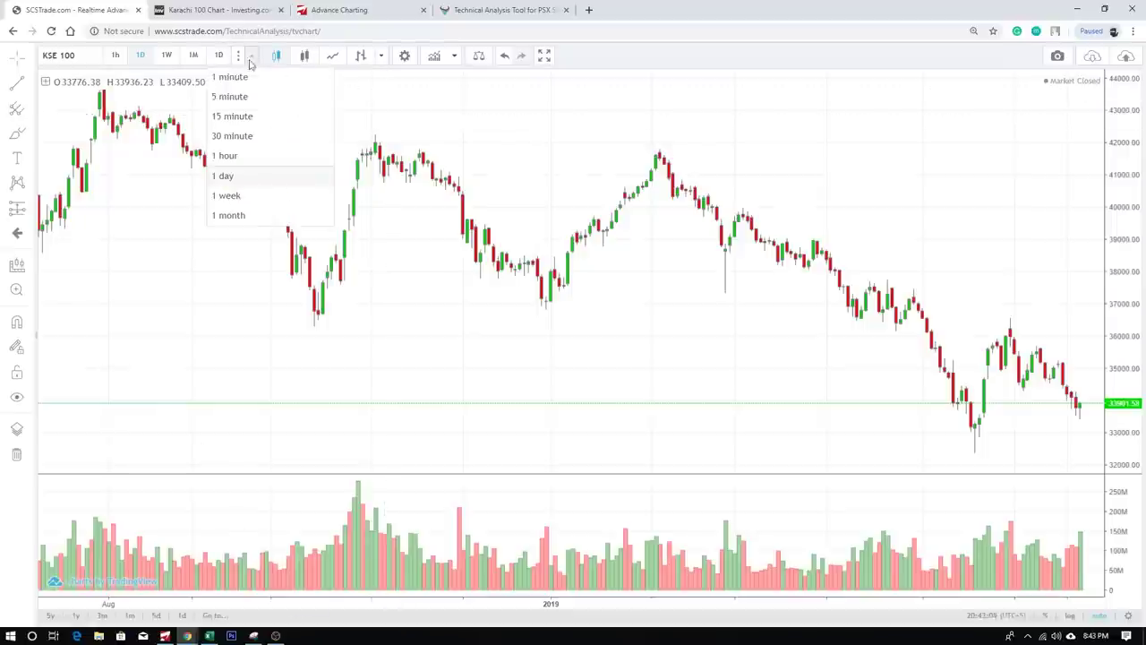
pyautogui.click(385, 98)
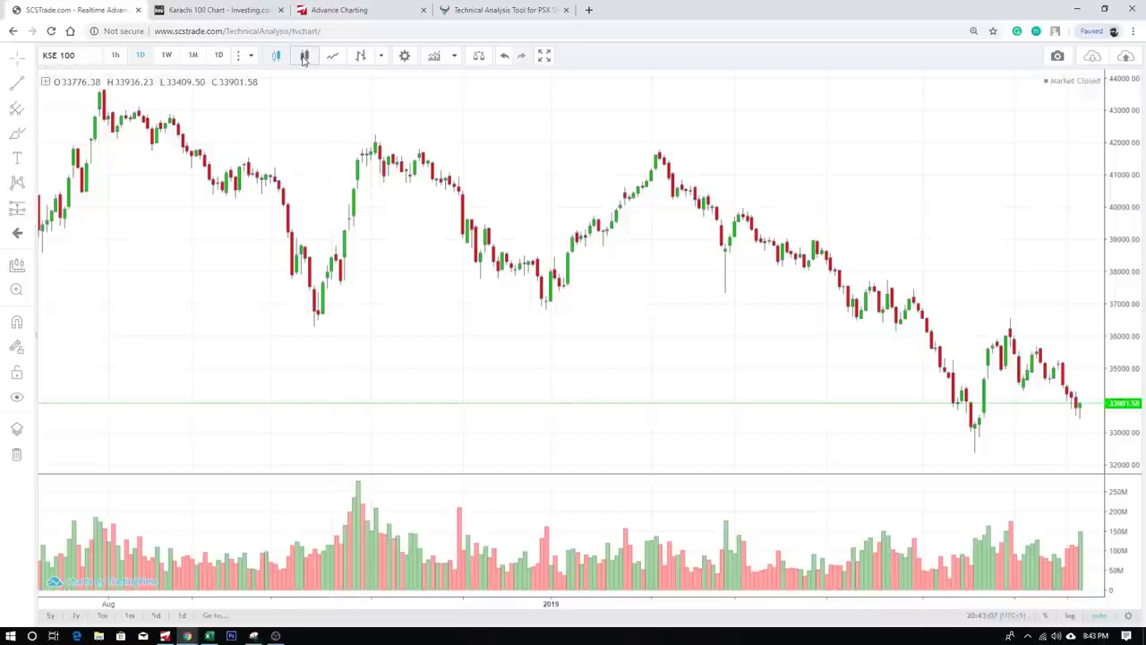
pyautogui.click(380, 56)
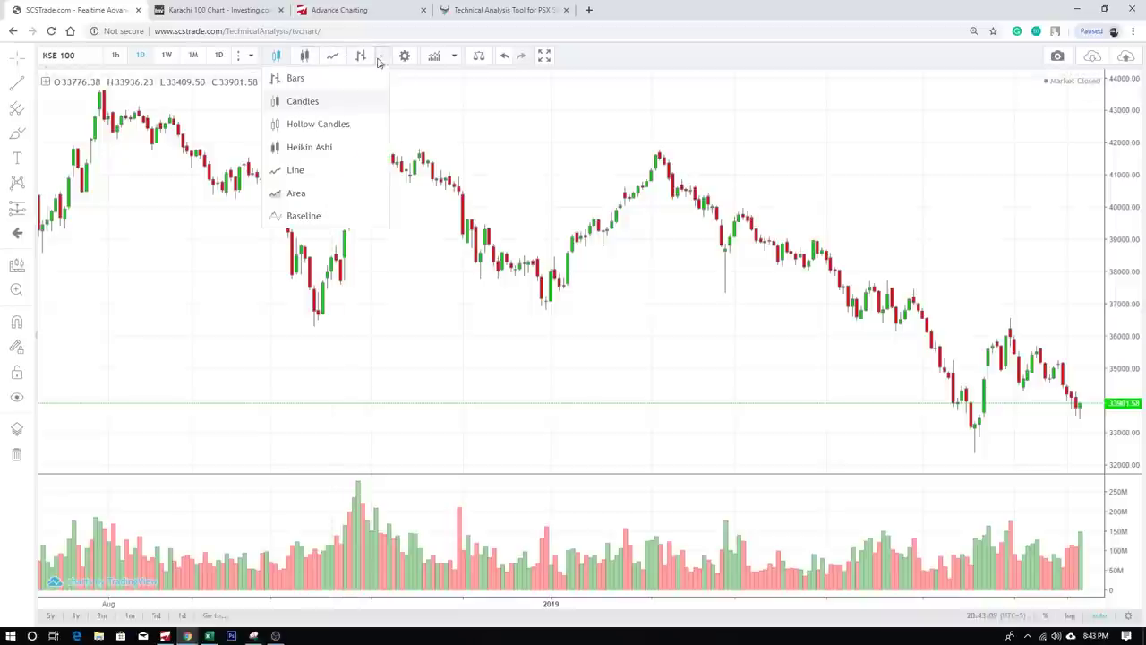
pyautogui.click(300, 170)
pyautogui.click(380, 55)
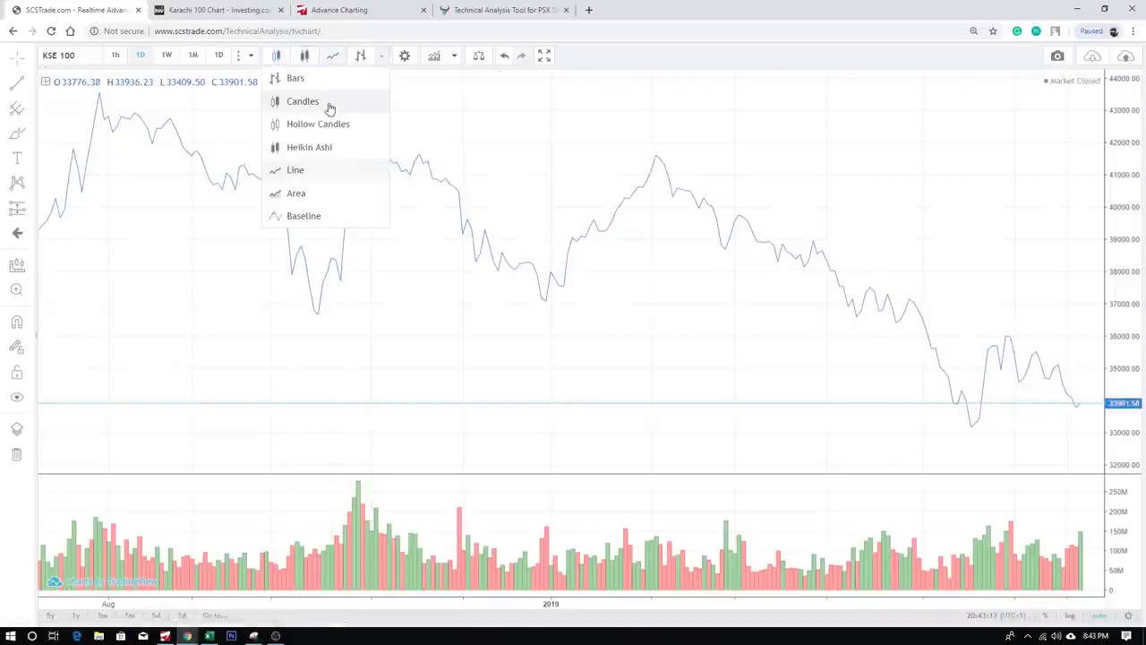
pyautogui.click(357, 80)
pyautogui.click(380, 56)
pyautogui.click(332, 123)
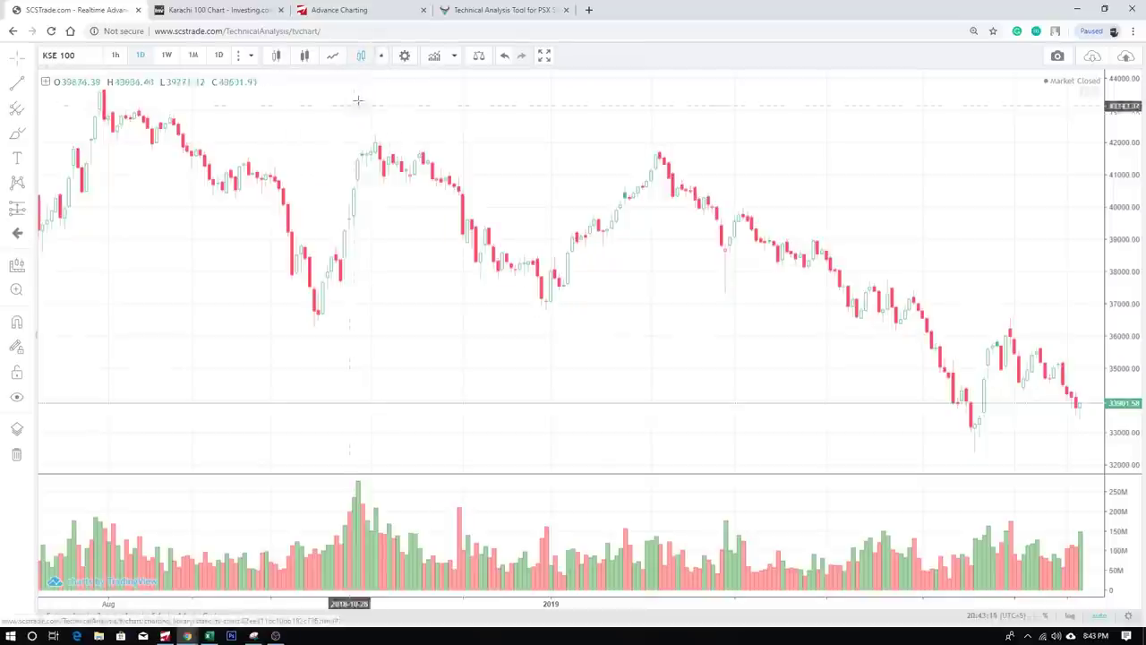
pyautogui.click(380, 55)
pyautogui.click(313, 146)
pyautogui.click(381, 56)
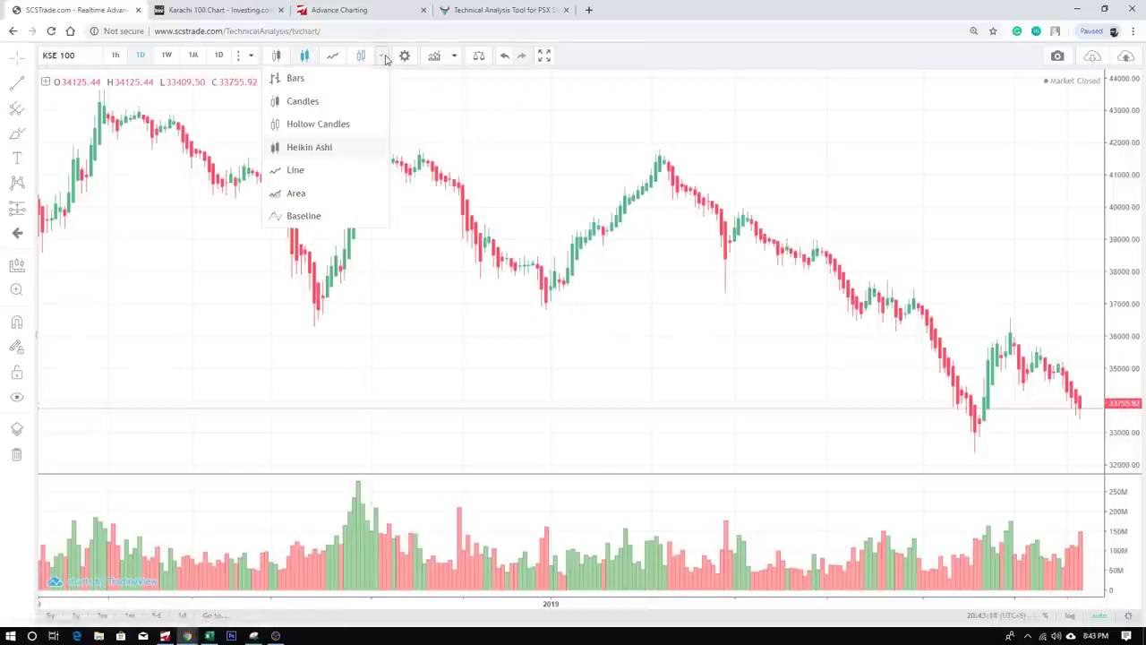
pyautogui.click(330, 105)
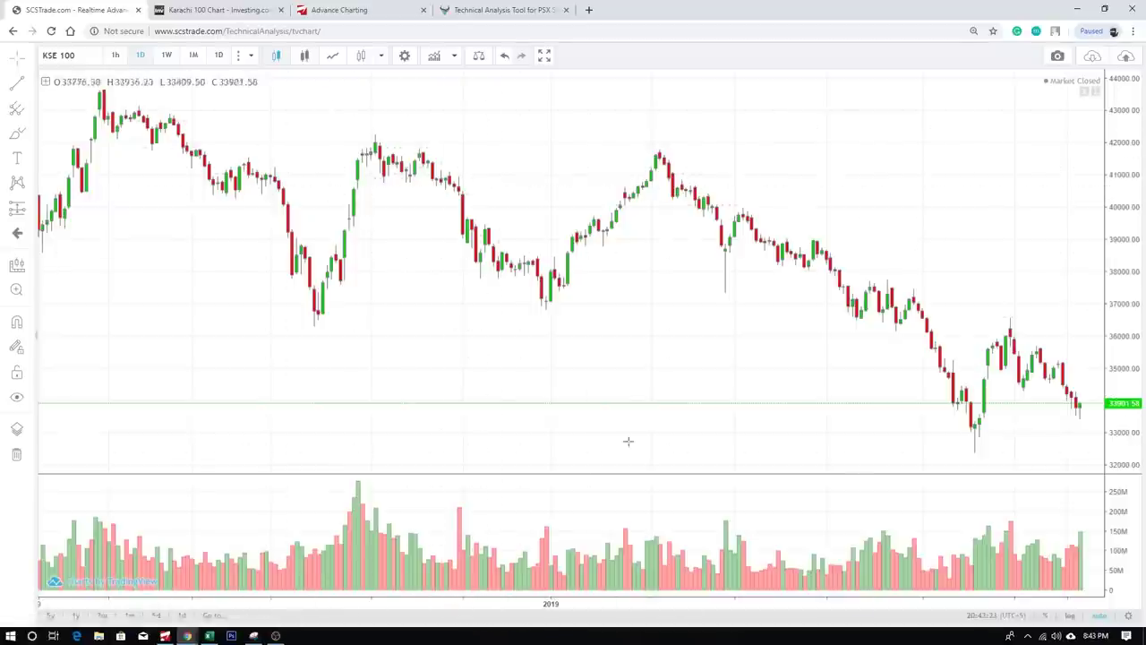
# Scroll the chart and look through the saved Study Templates list.
pyautogui.scroll(-3, 577, 335)
pyautogui.scroll(5, 573, 332)
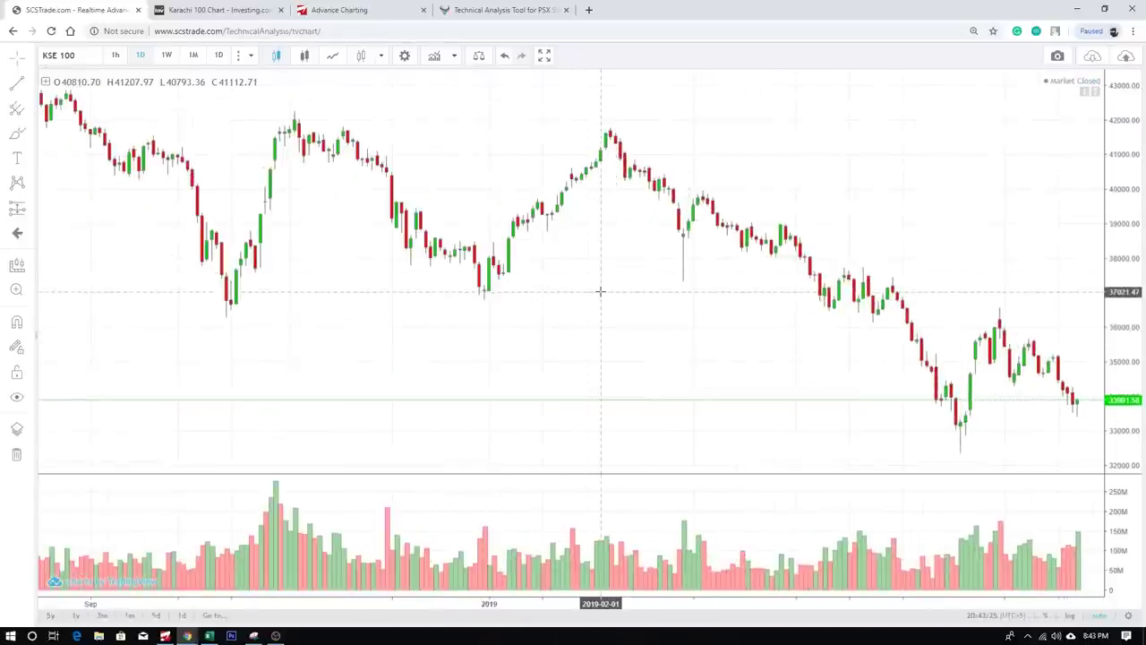
pyautogui.hscroll(3, 599, 291)
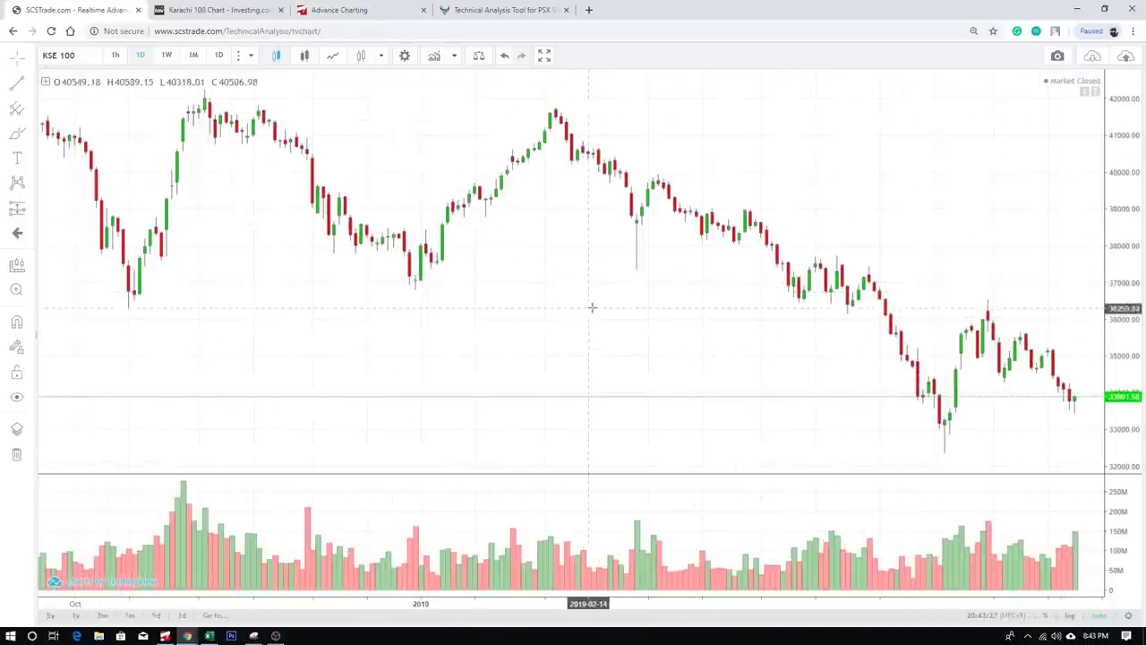
pyautogui.hscroll(-3, 387, 211)
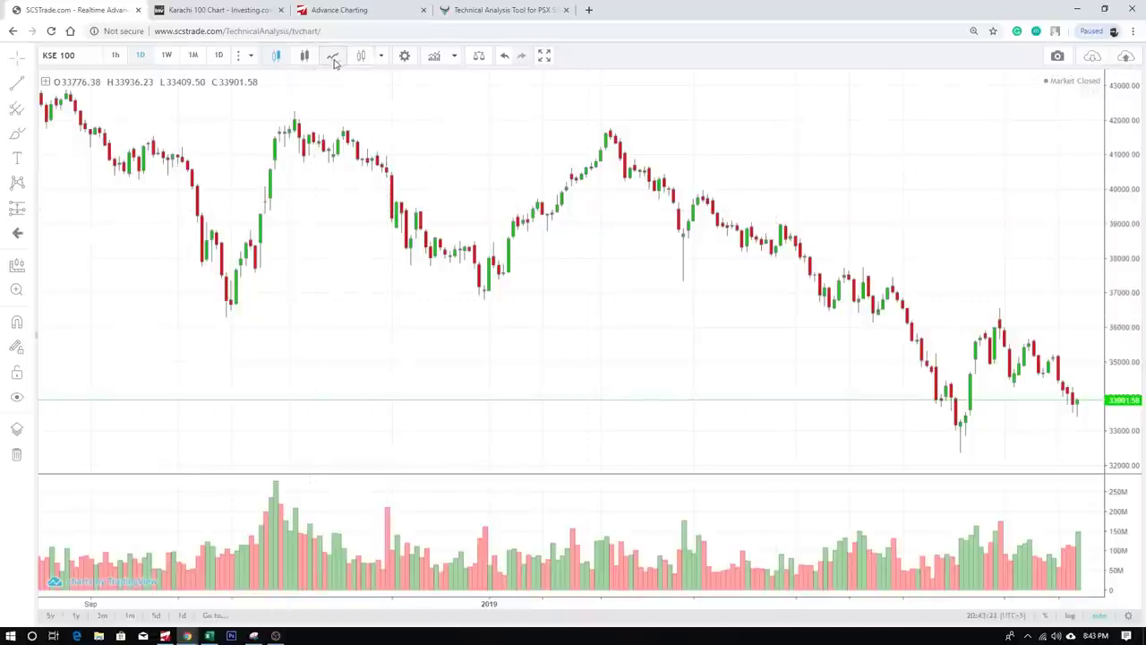
pyautogui.click(456, 56)
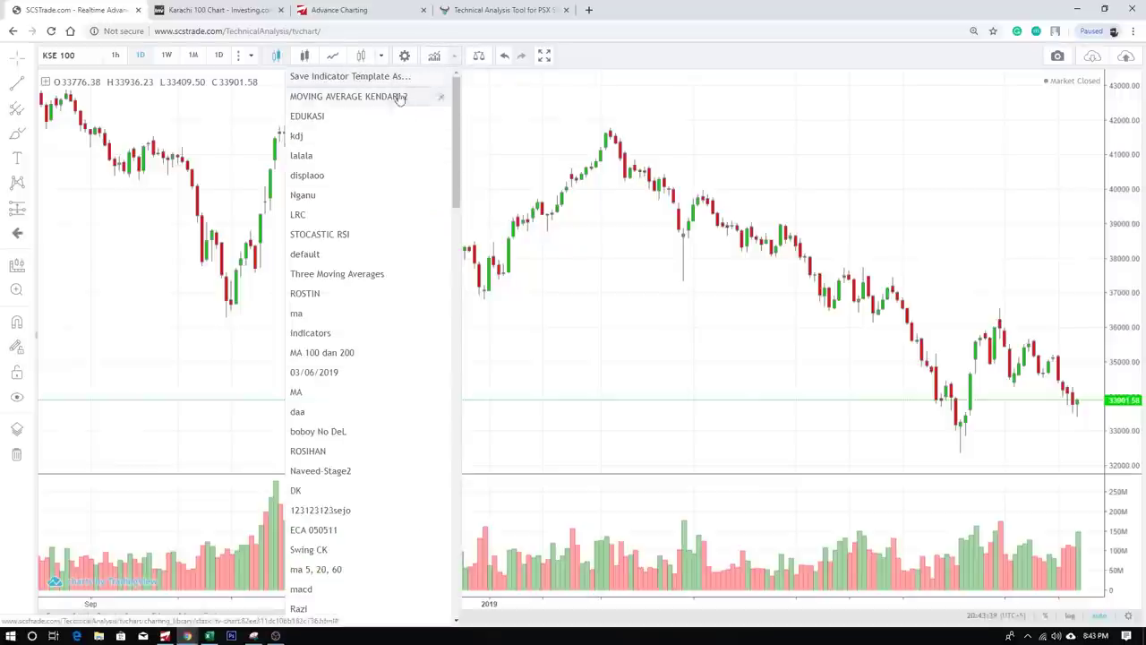
pyautogui.scroll(-15, 390, 185)
pyautogui.scroll(-3, 391, 186)
pyautogui.click(486, 77)
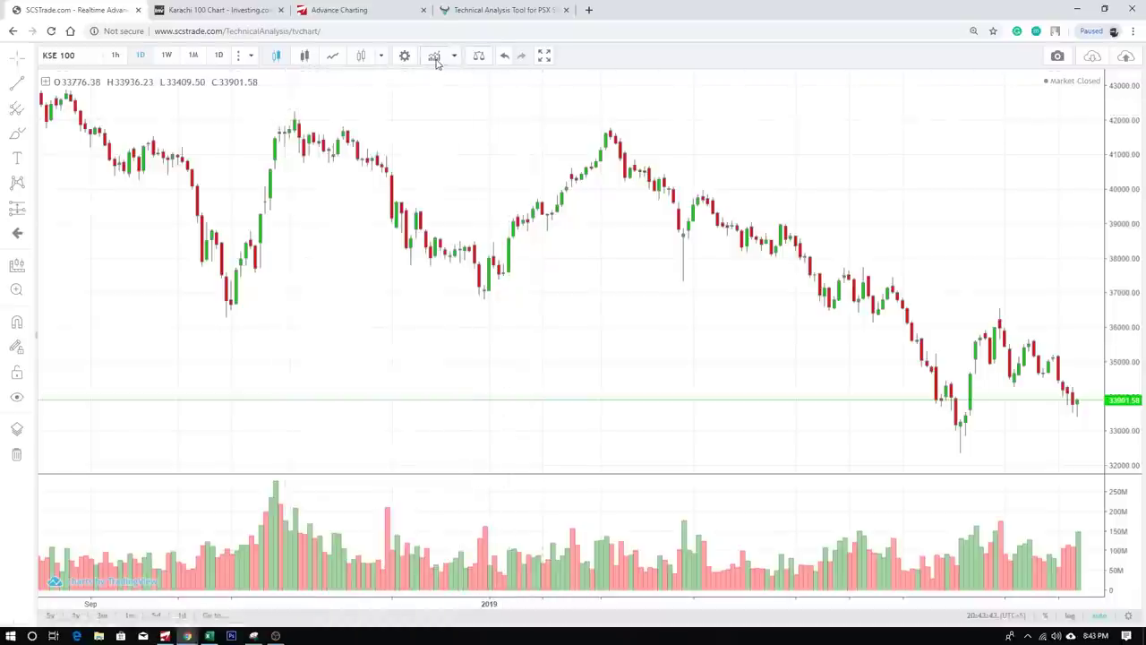
# Review the Study Templates list again, then bring up the Indicators search.
pyautogui.click(453, 56)
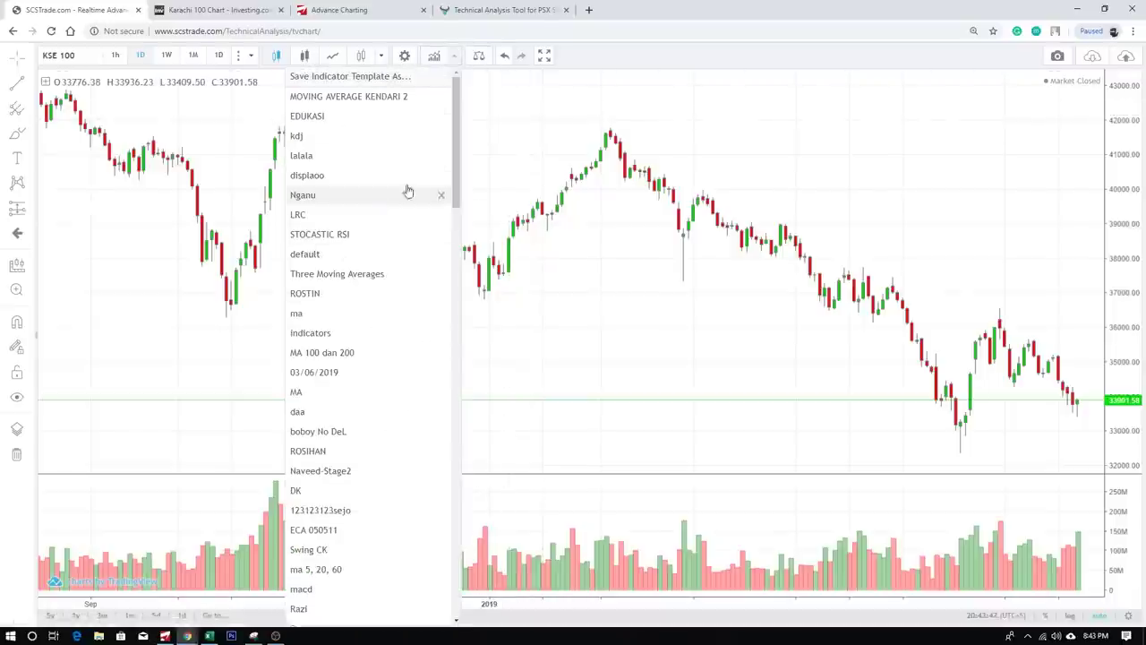
pyautogui.scroll(-5, 409, 255)
pyautogui.scroll(5, 430, 233)
pyautogui.click(471, 90)
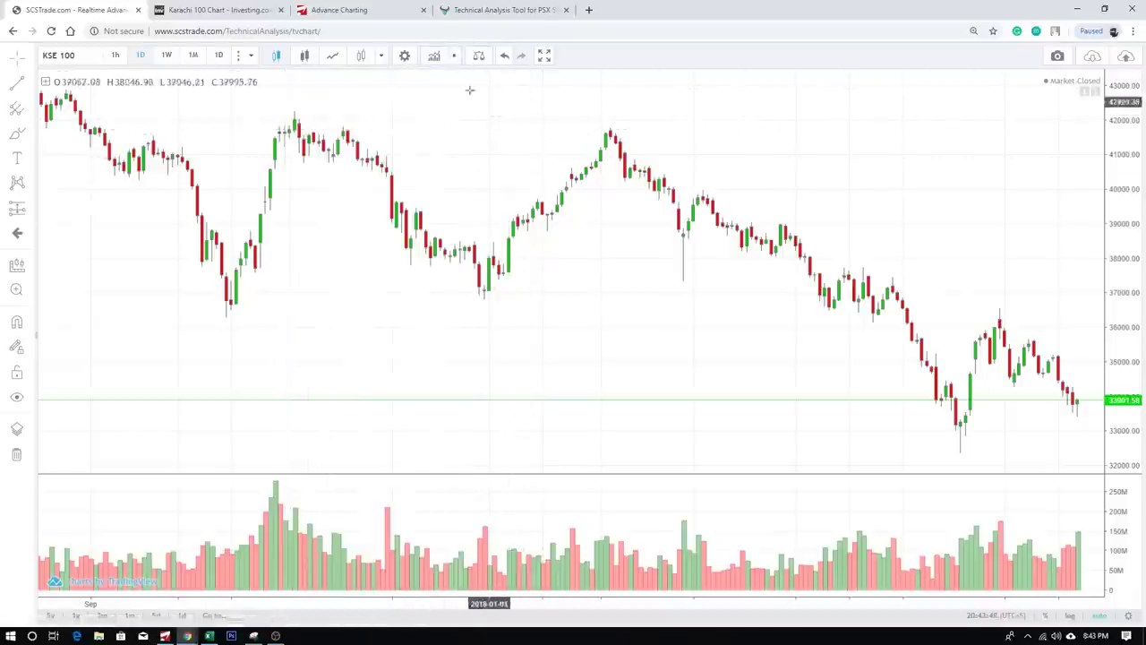
pyautogui.click(434, 58)
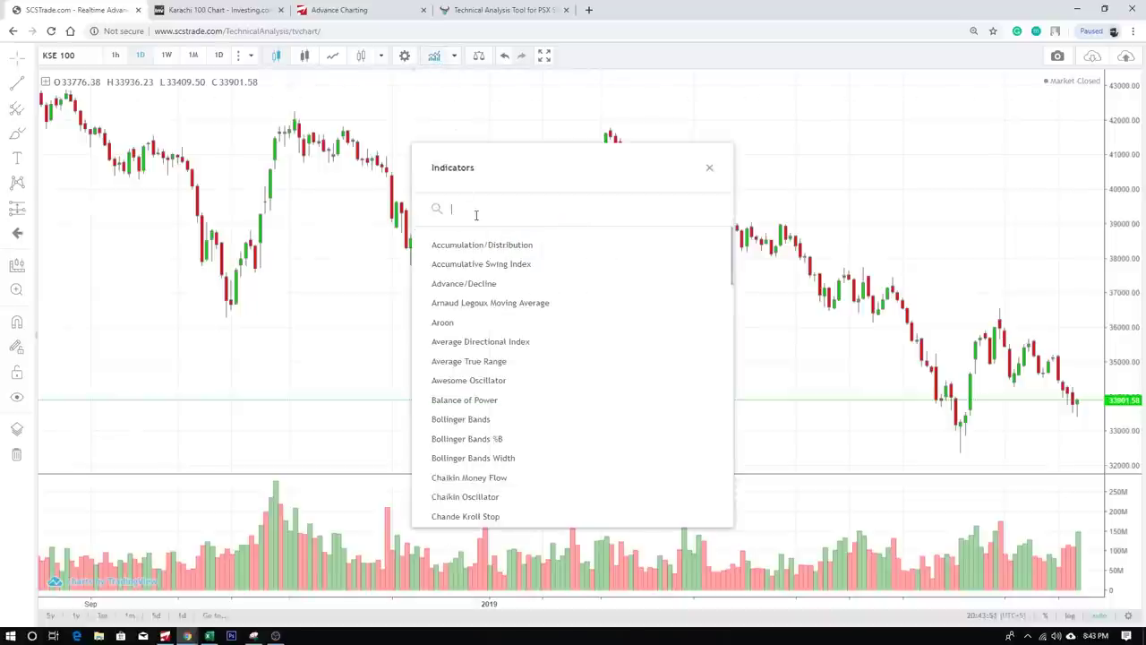
# Add Moving Average via a 'mo' search and set the averages' lengths to 10 and 20.
pyautogui.write('moving')
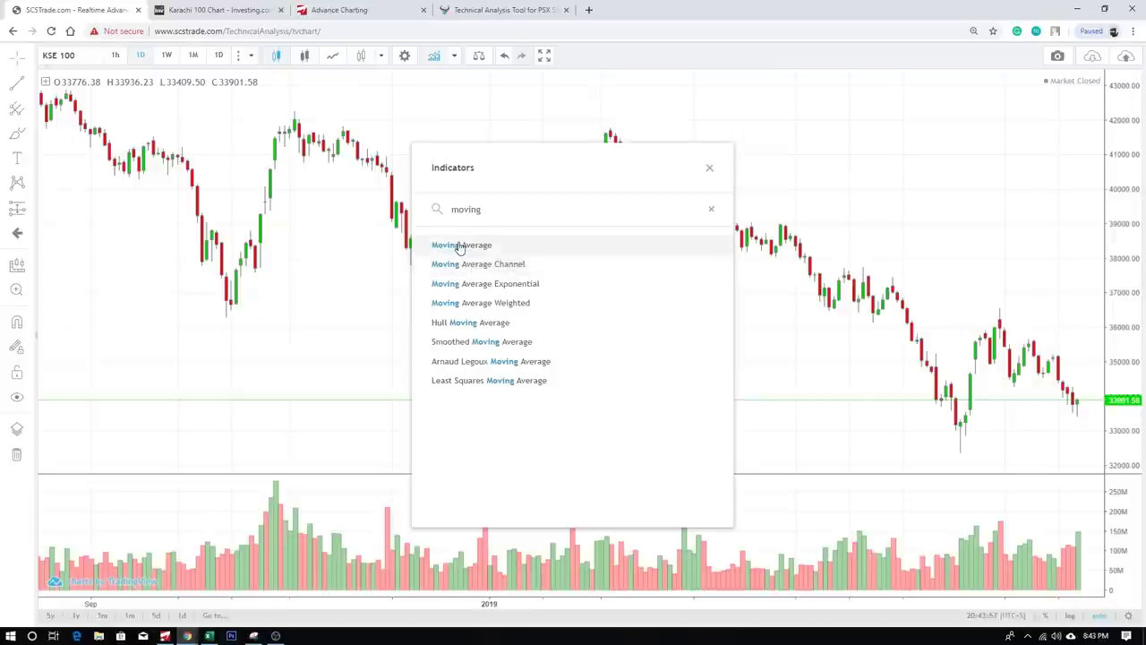
pyautogui.click(459, 248)
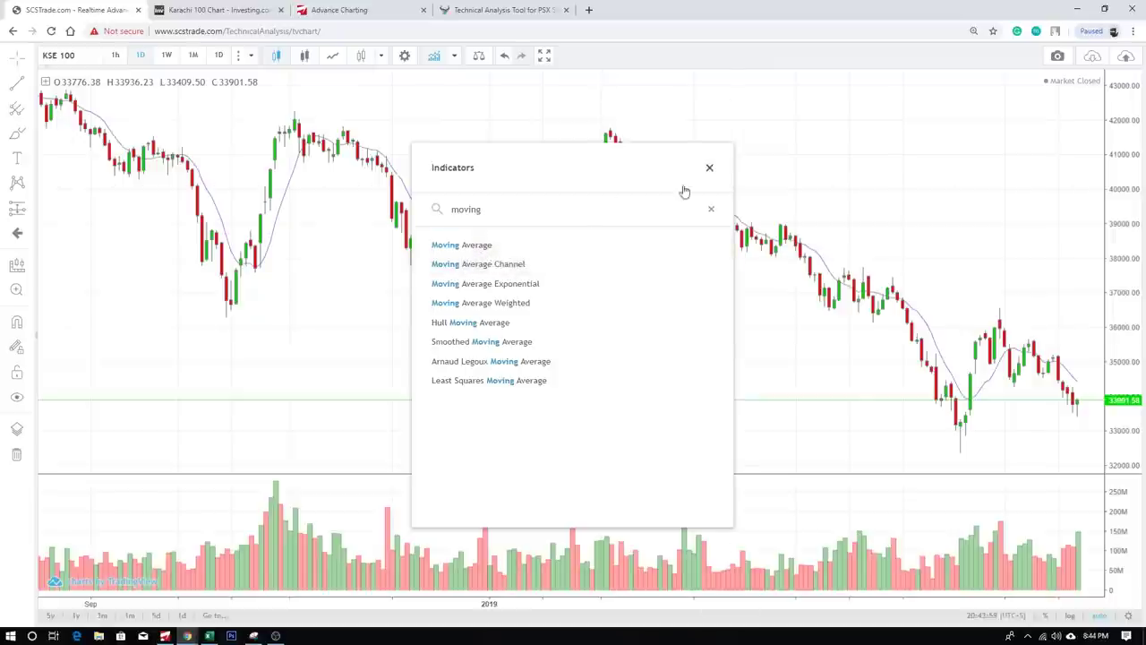
pyautogui.click(709, 168)
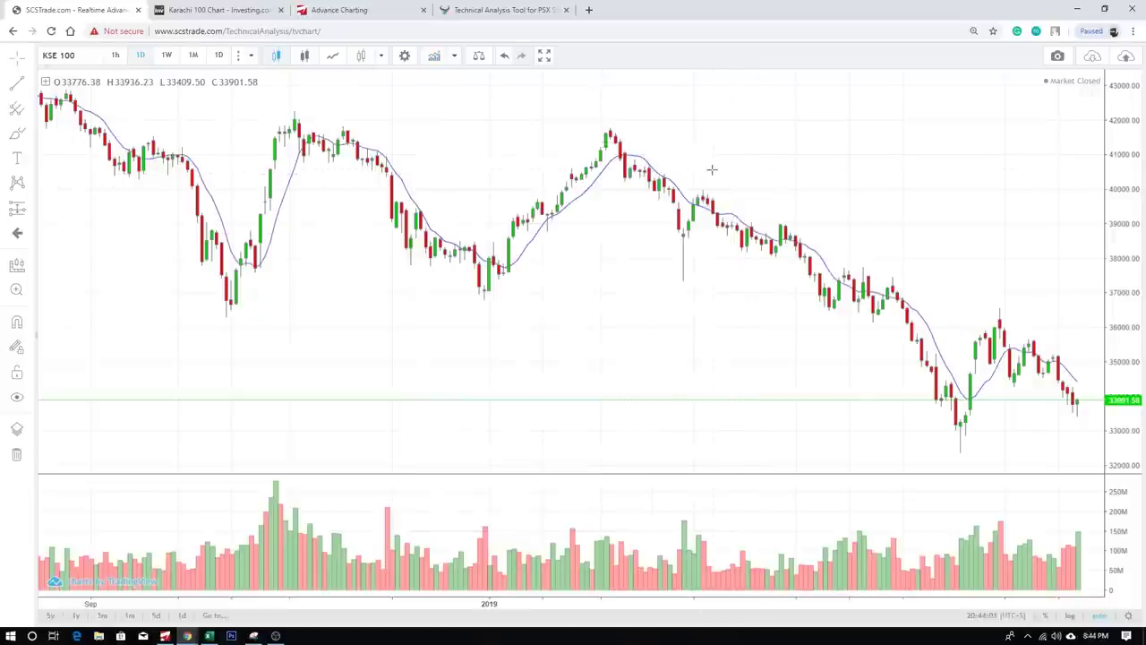
pyautogui.click(127, 96)
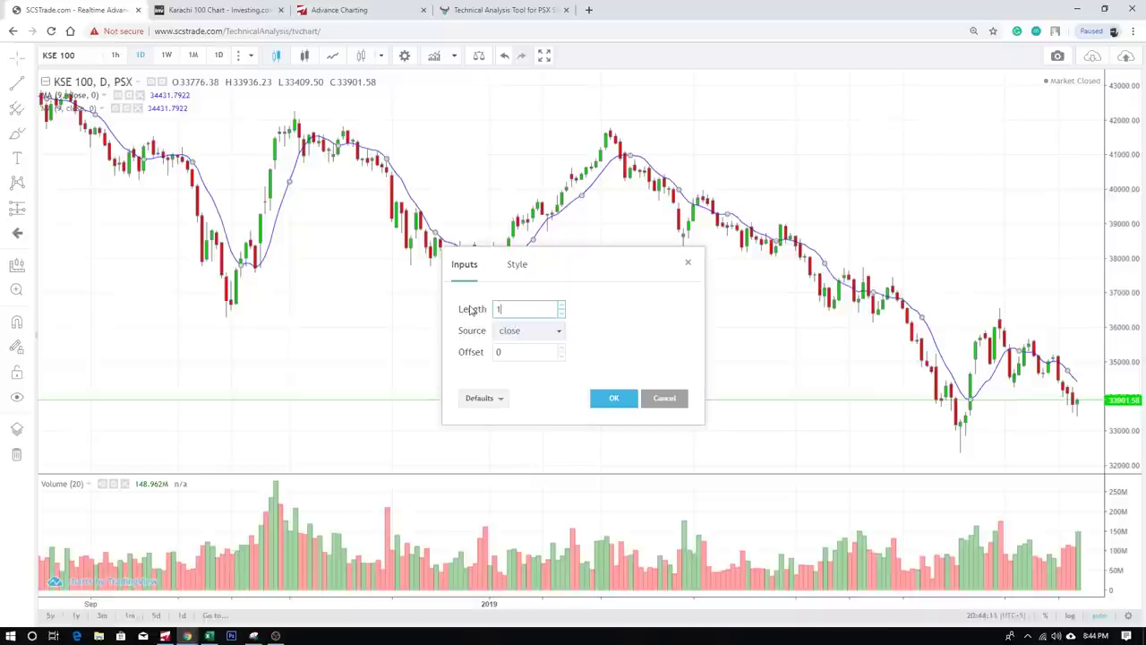
pyautogui.click(612, 398)
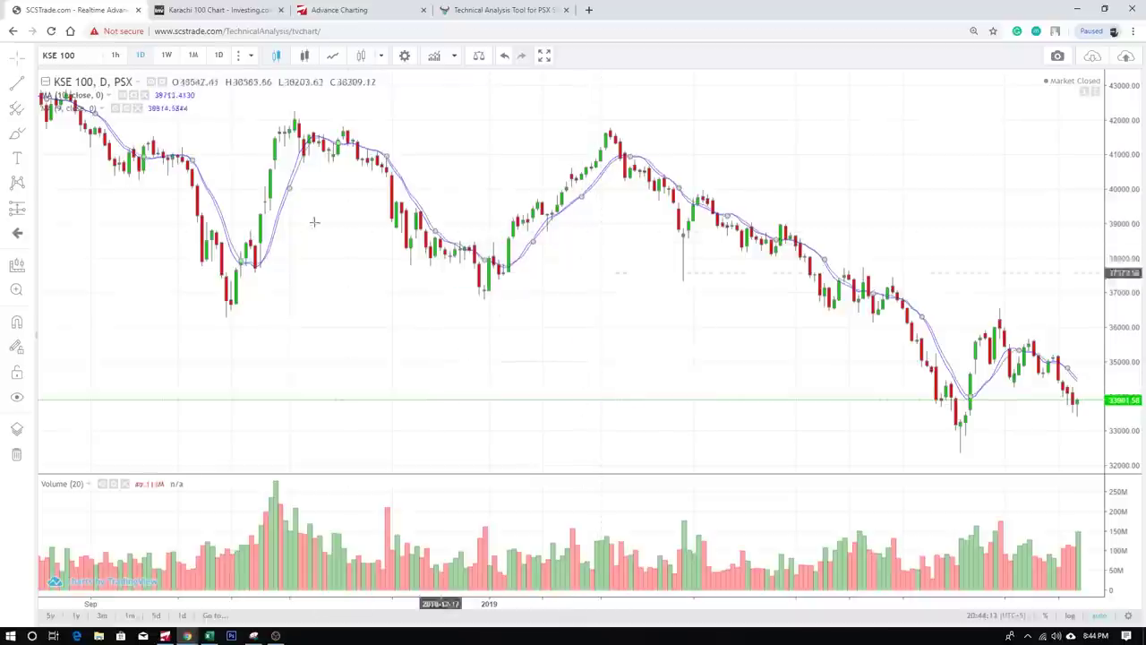
pyautogui.click(128, 109)
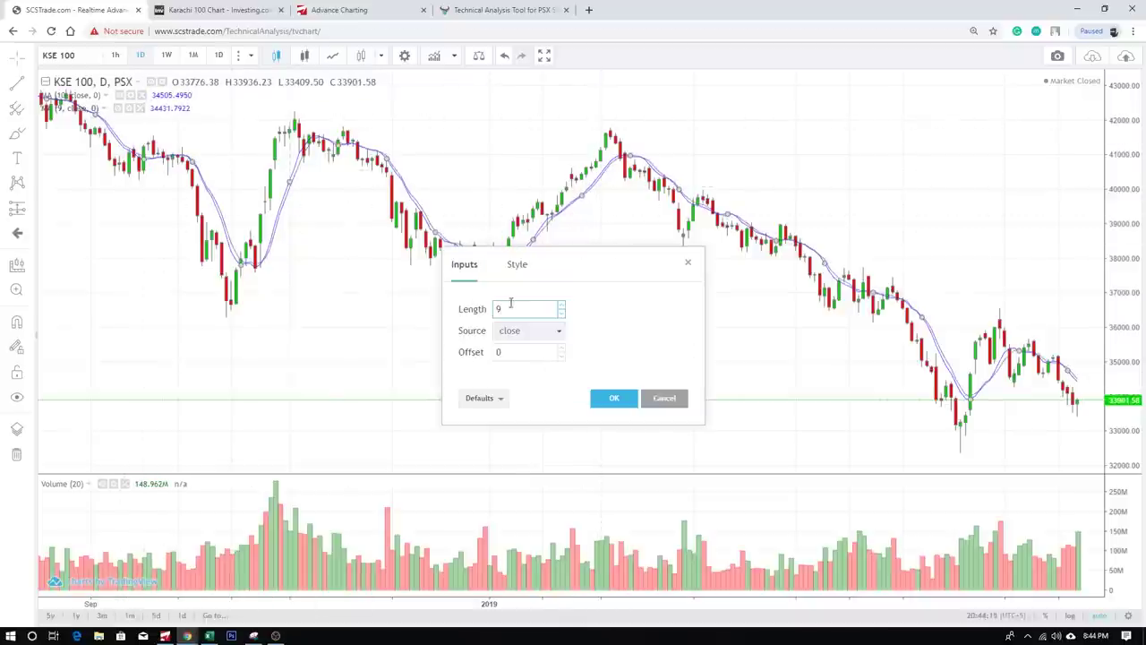
pyautogui.press('Return')
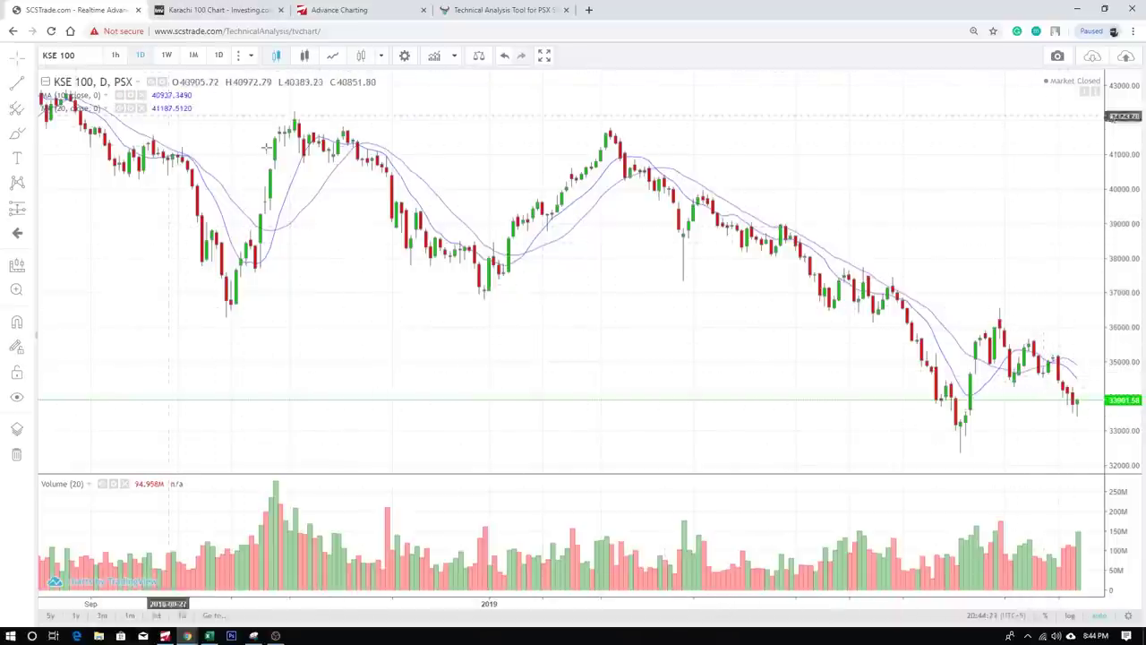
# Recolour the 10-period moving average line cyan and show it again.
pyautogui.click(119, 95)
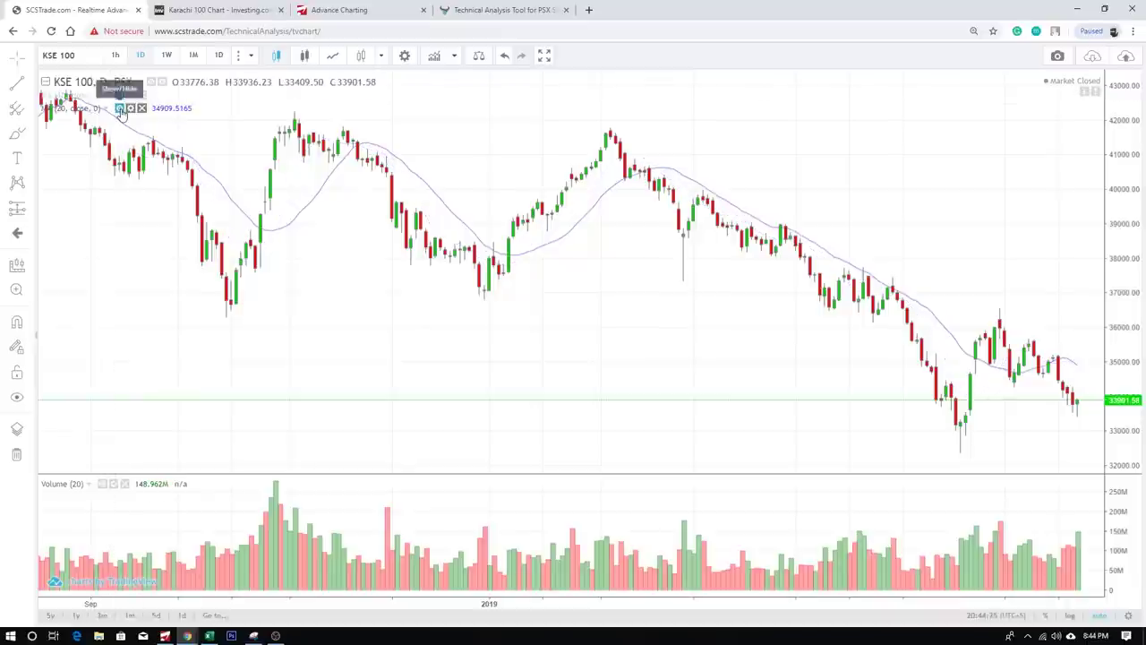
pyautogui.click(130, 95)
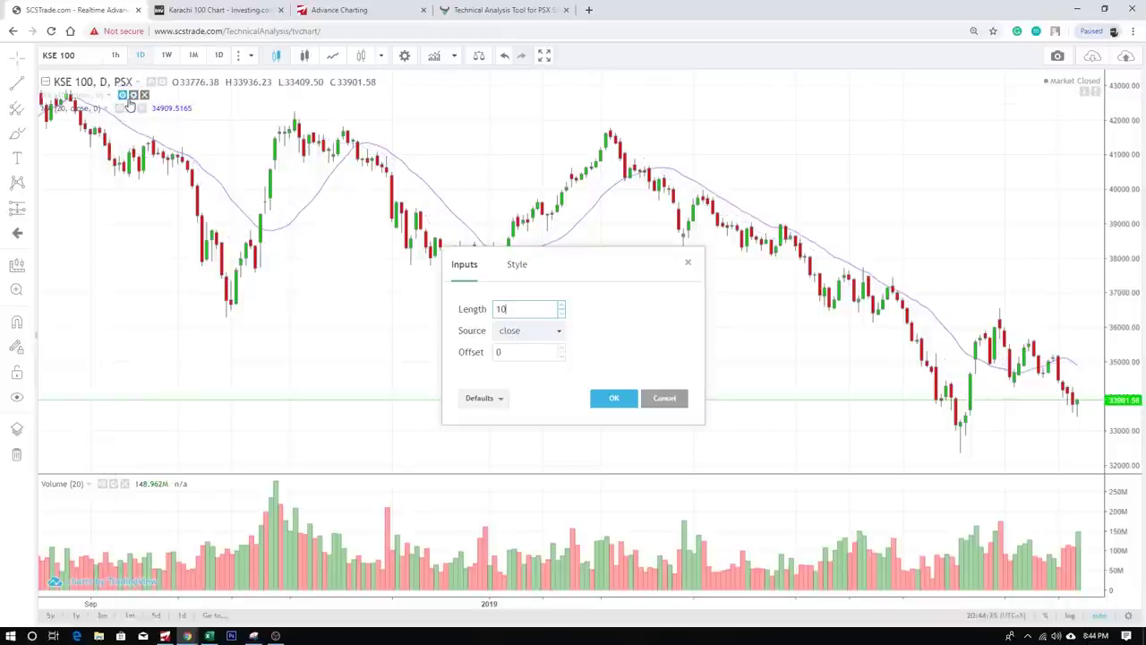
pyautogui.click(512, 267)
pyautogui.click(494, 309)
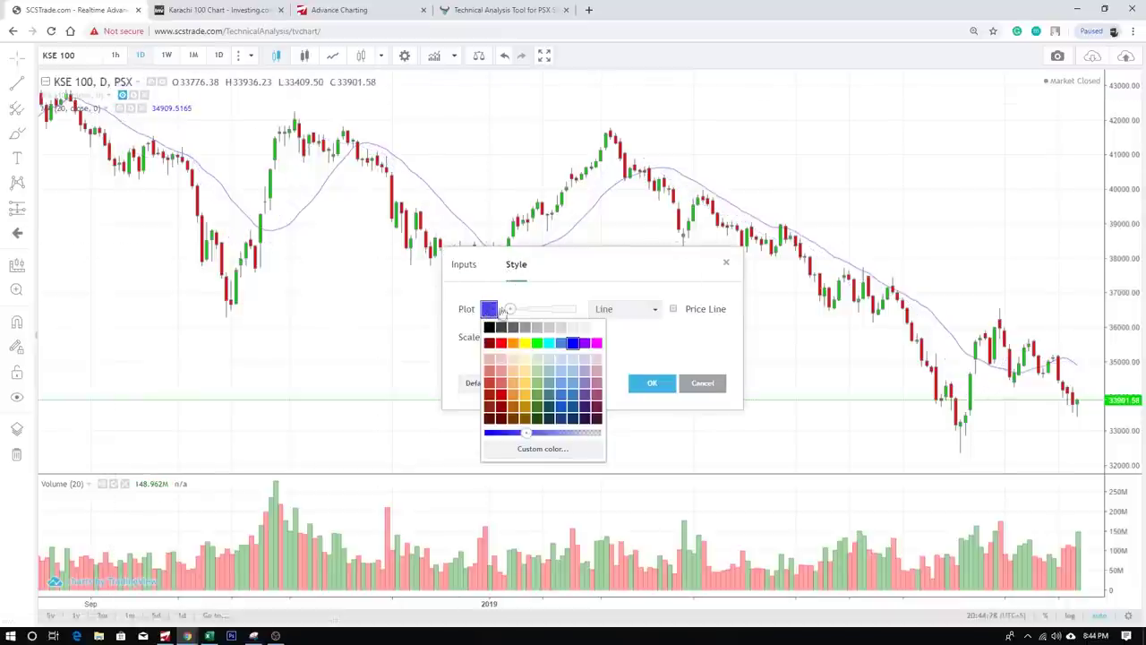
pyautogui.click(548, 344)
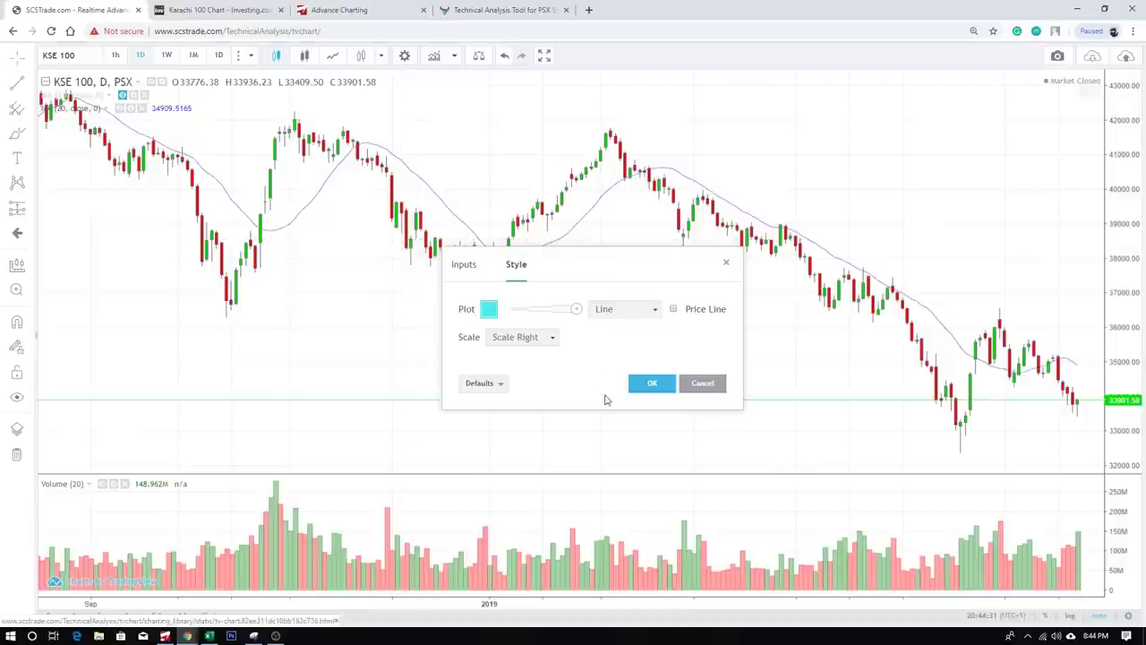
pyautogui.click(651, 382)
pyautogui.click(123, 95)
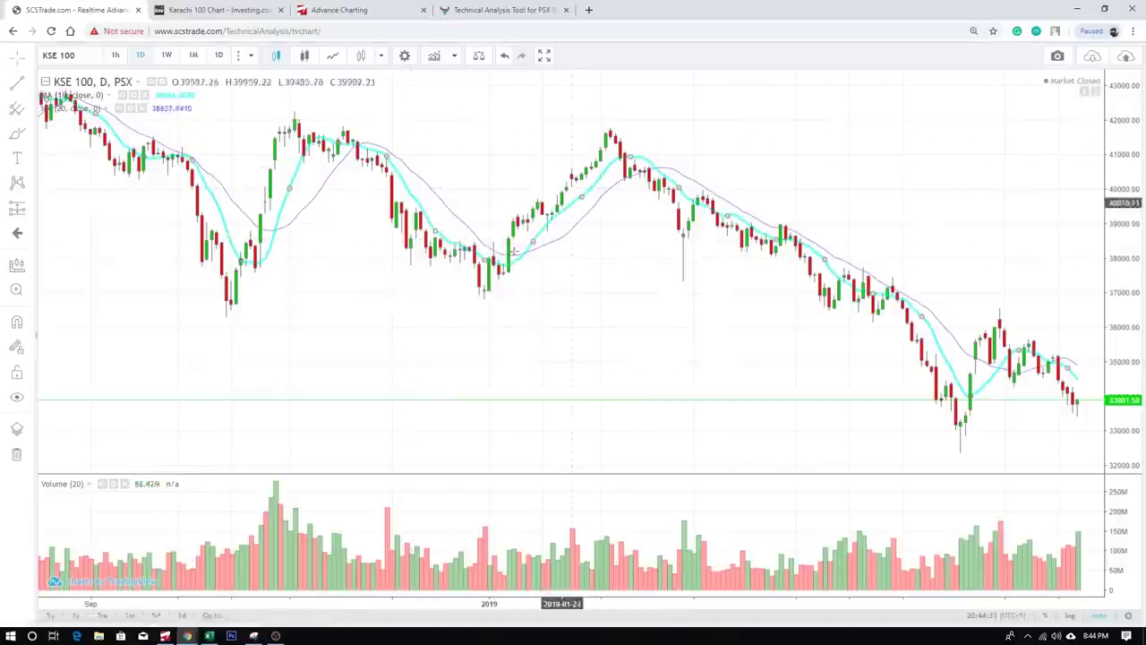
# Try a thicker Cross style on the second average, discard it, then remove both averages.
pyautogui.click(119, 108)
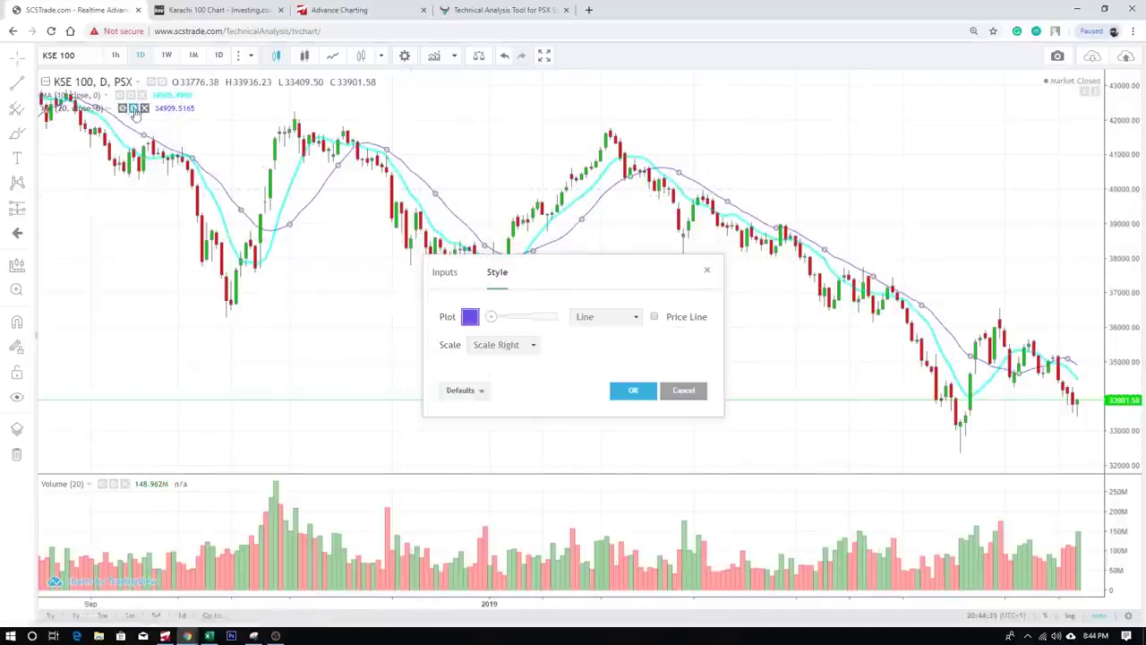
pyautogui.click(589, 320)
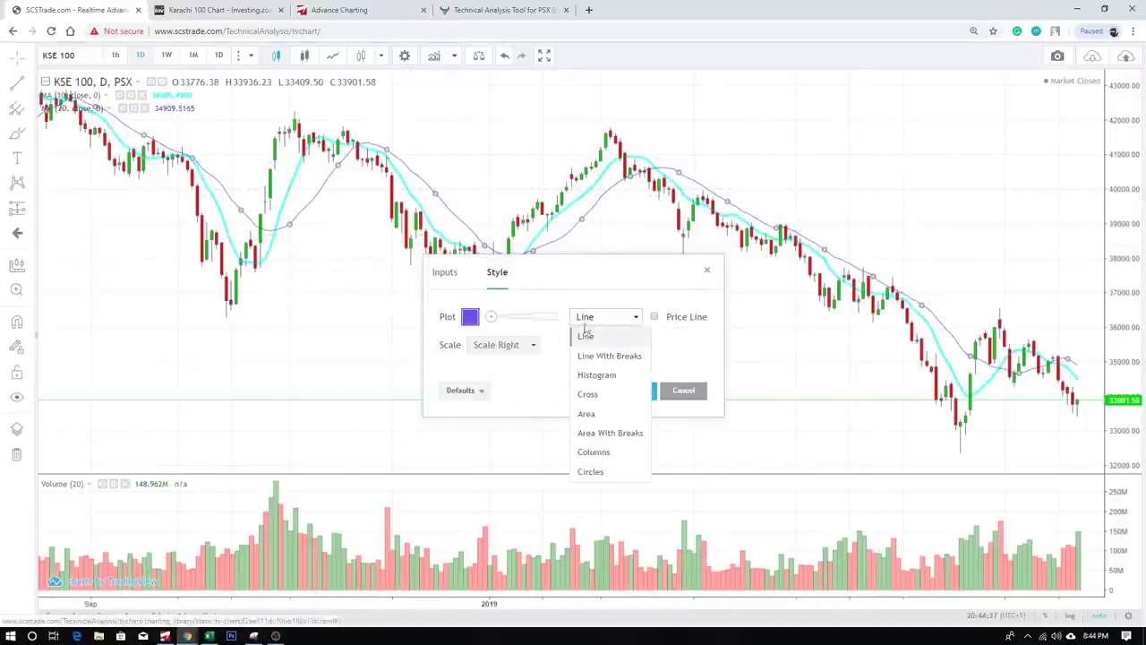
pyautogui.click(605, 394)
pyautogui.moveTo(499, 323)
pyautogui.mouseDown()
pyautogui.moveTo(537, 322)
pyautogui.moveTo(491, 317)
pyautogui.mouseUp()
pyautogui.click(684, 391)
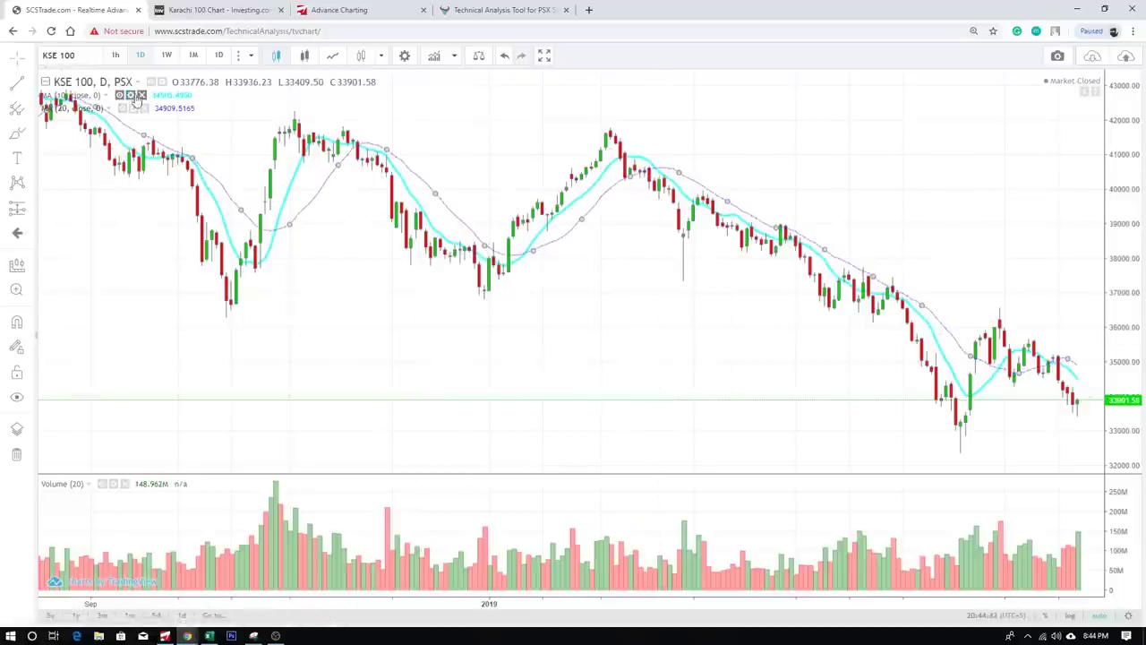
pyautogui.click(141, 95)
pyautogui.click(141, 95)
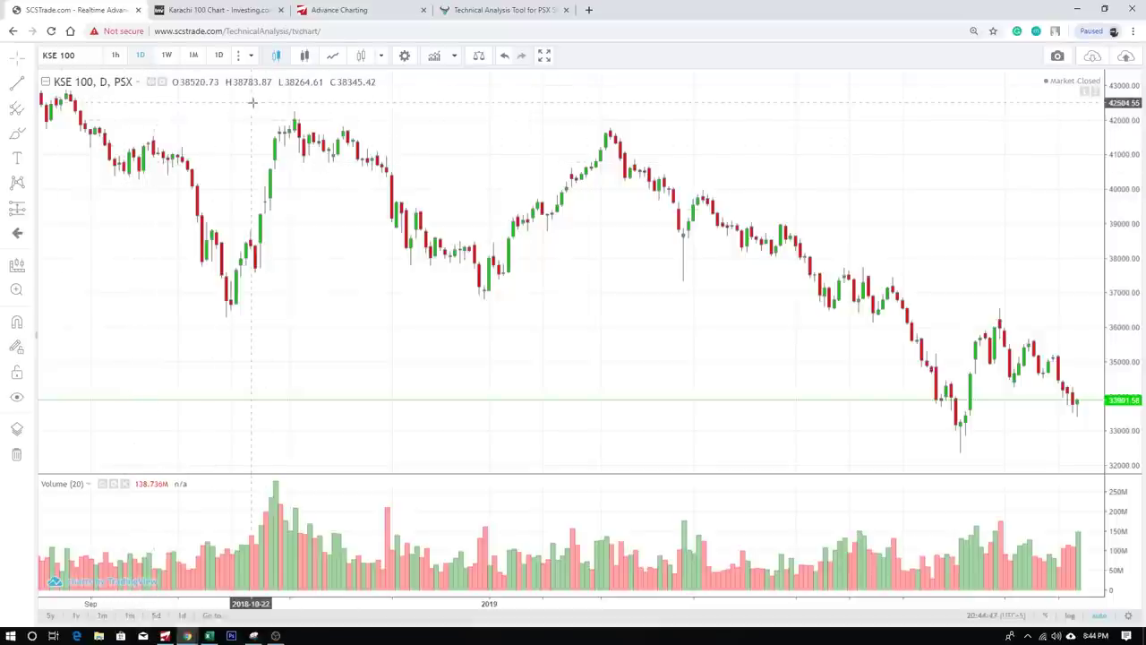
# Add a Relative Strength Index (14) pane from an 'rsi' indicator search.
pyautogui.click(432, 56)
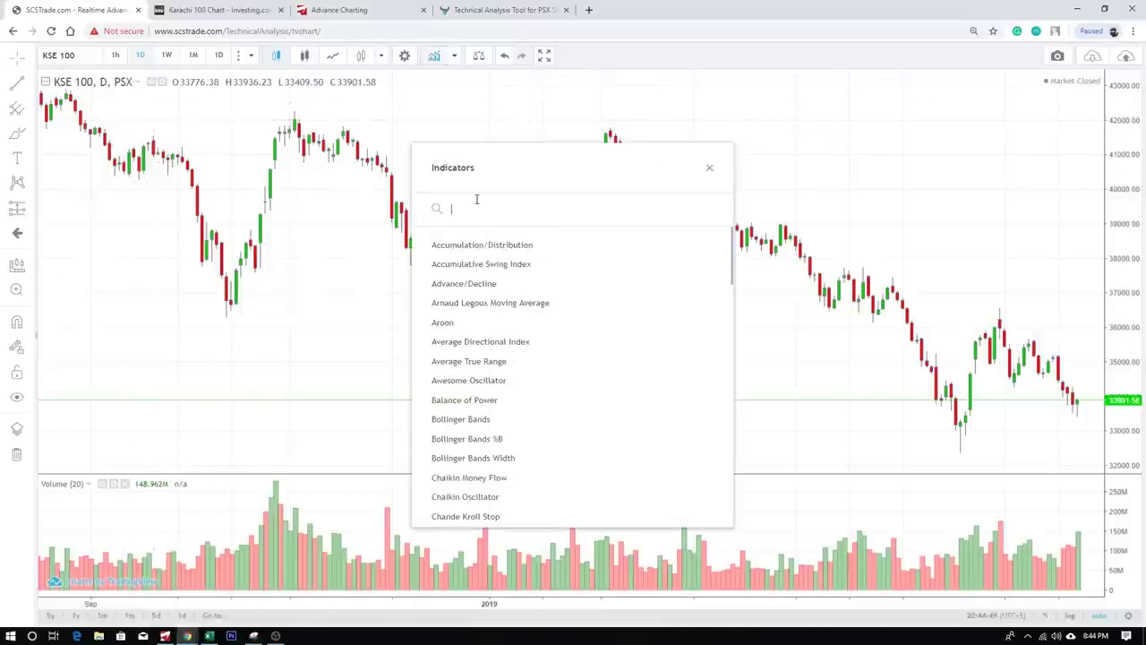
pyautogui.write('rsi')
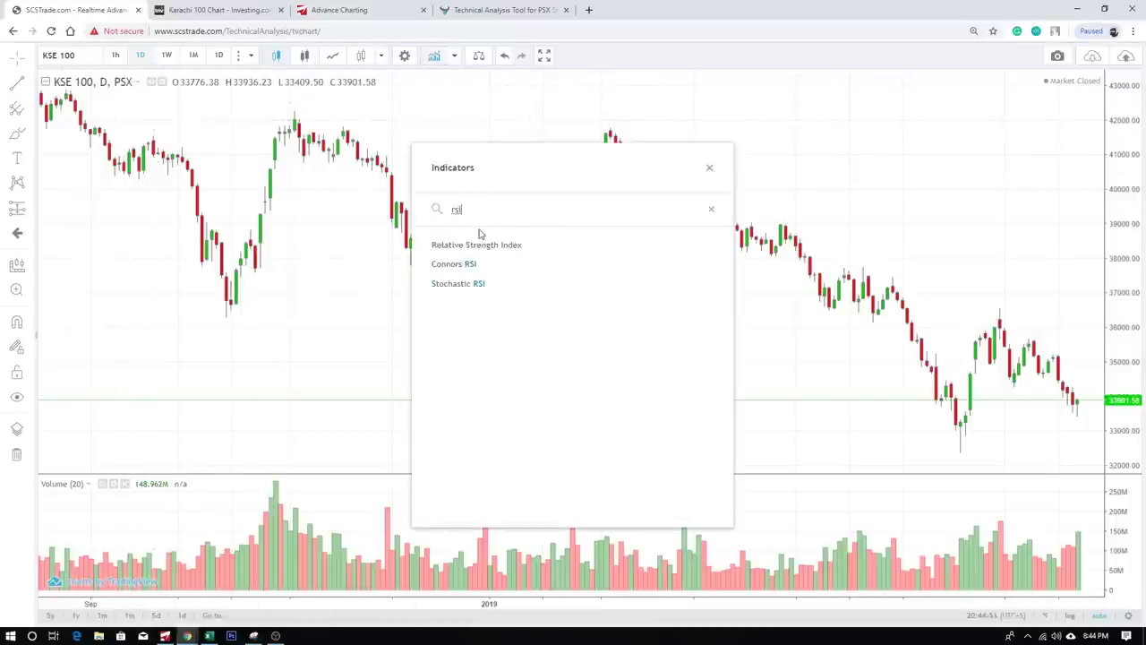
pyautogui.click(480, 246)
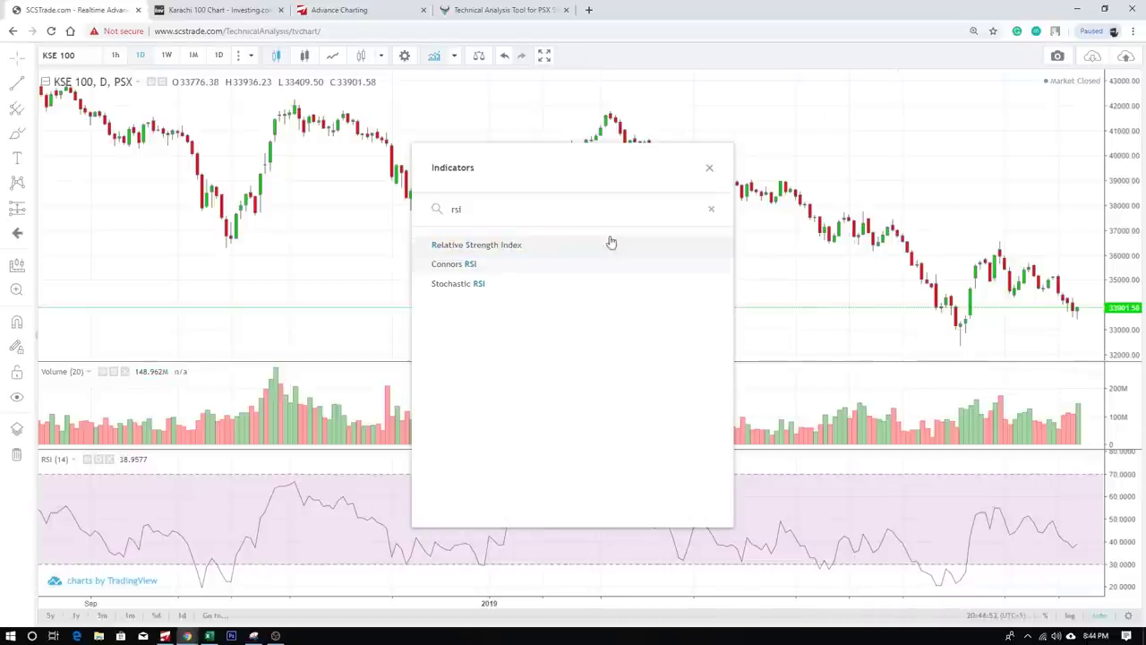
pyautogui.click(709, 167)
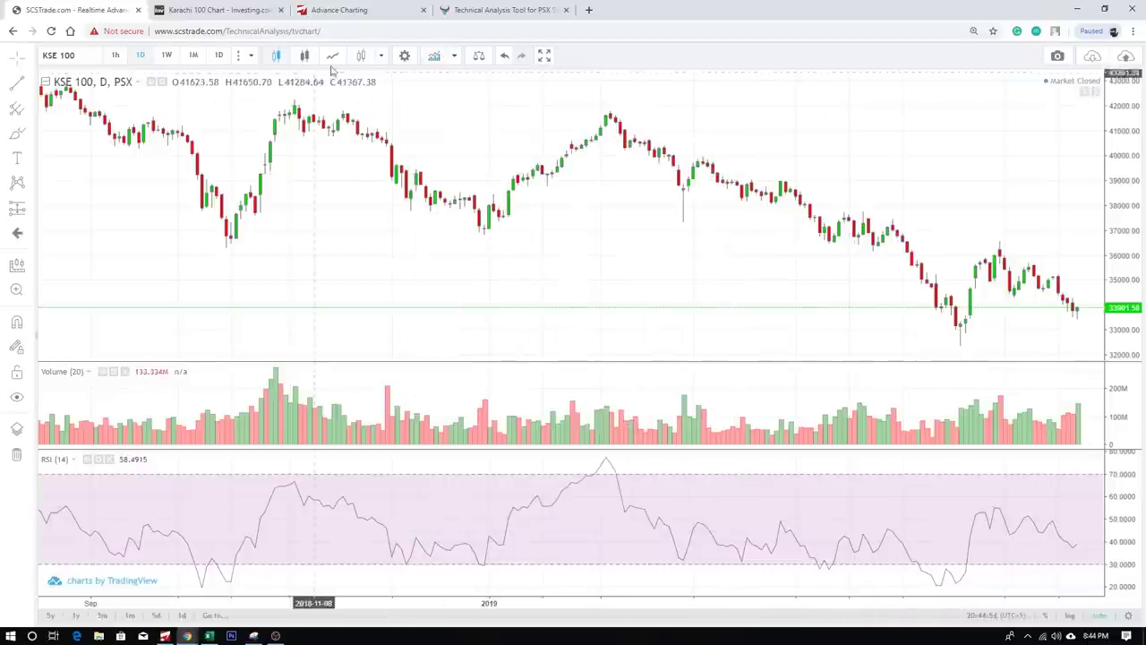
pyautogui.click(436, 56)
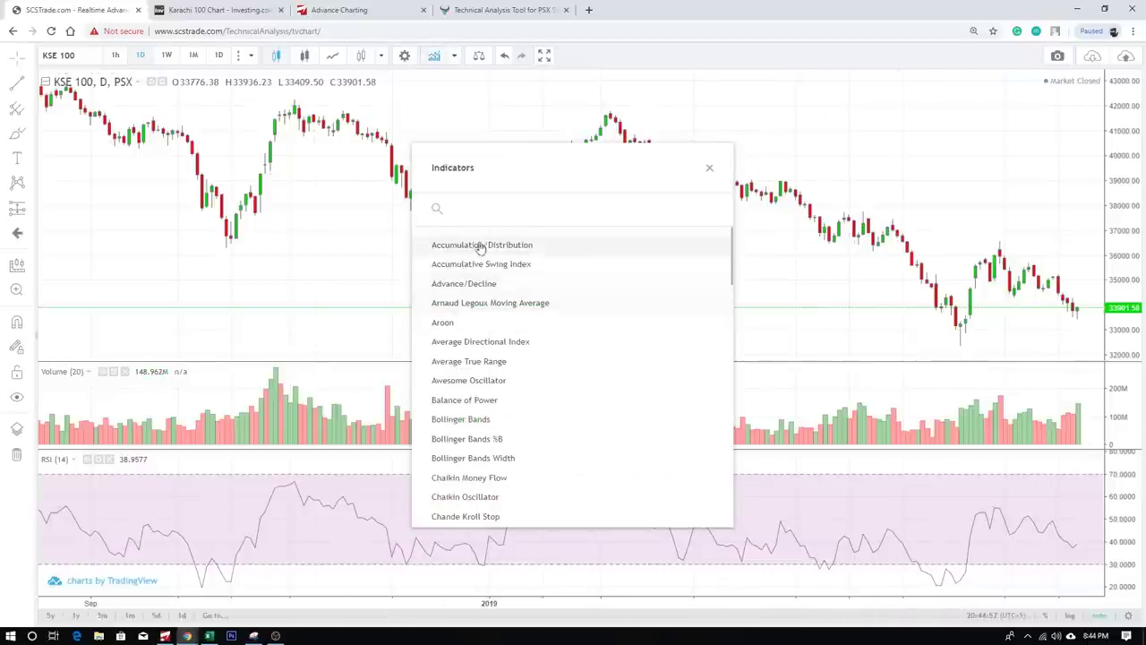
pyautogui.click(709, 168)
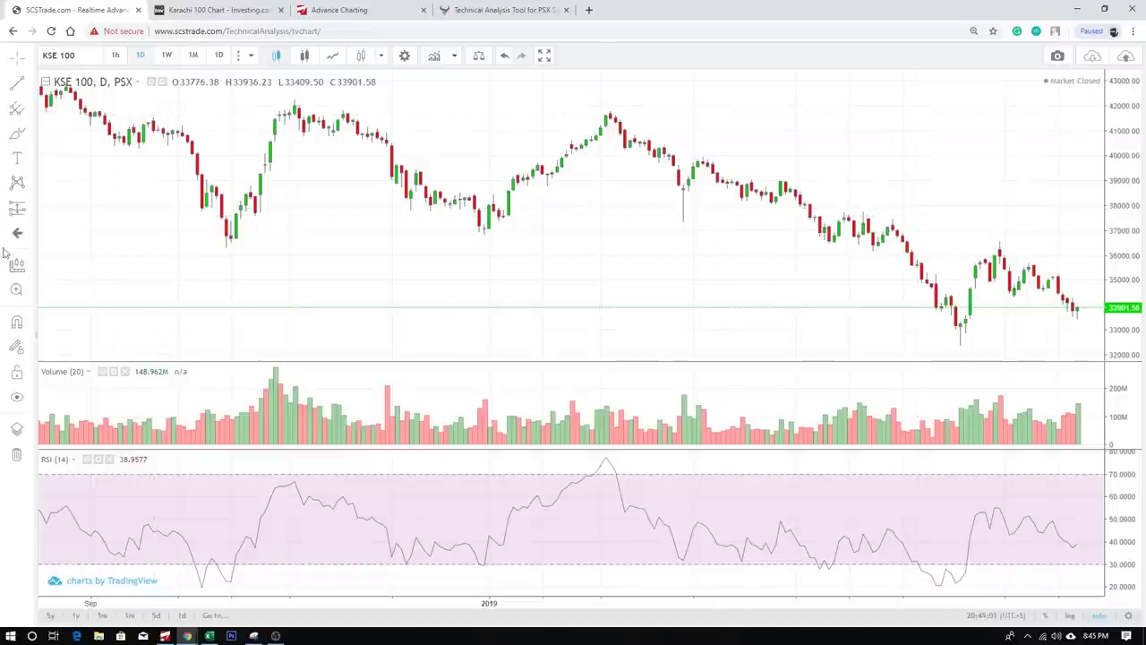
# Place a horizontal line at the 36885 level.
pyautogui.click(31, 86)
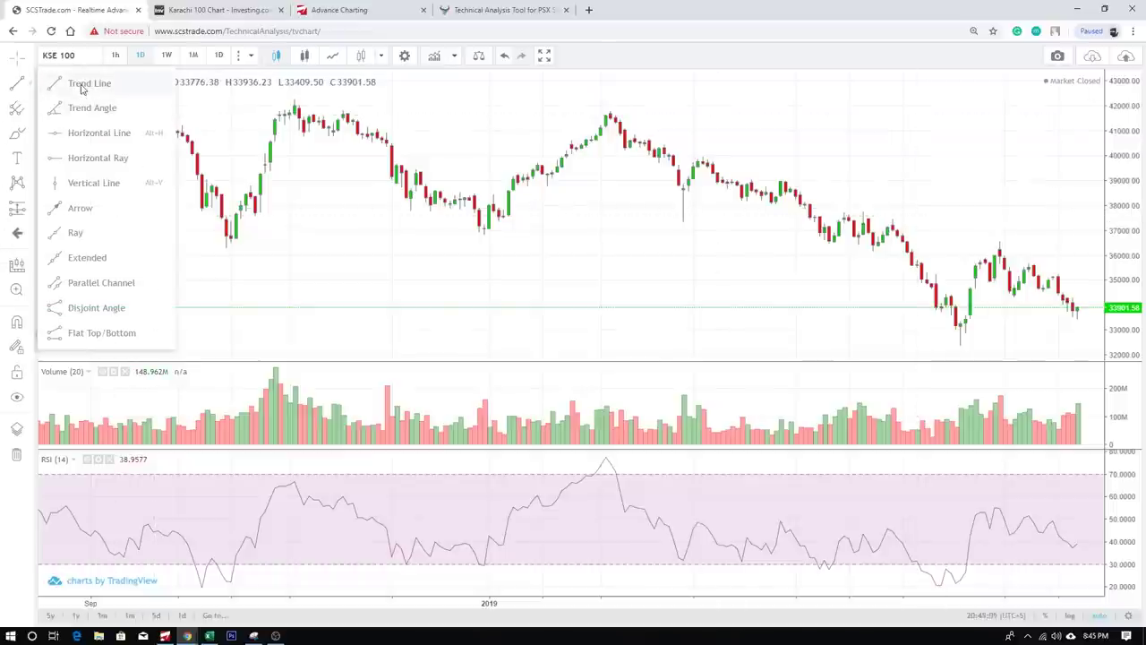
pyautogui.click(95, 133)
pyautogui.click(368, 233)
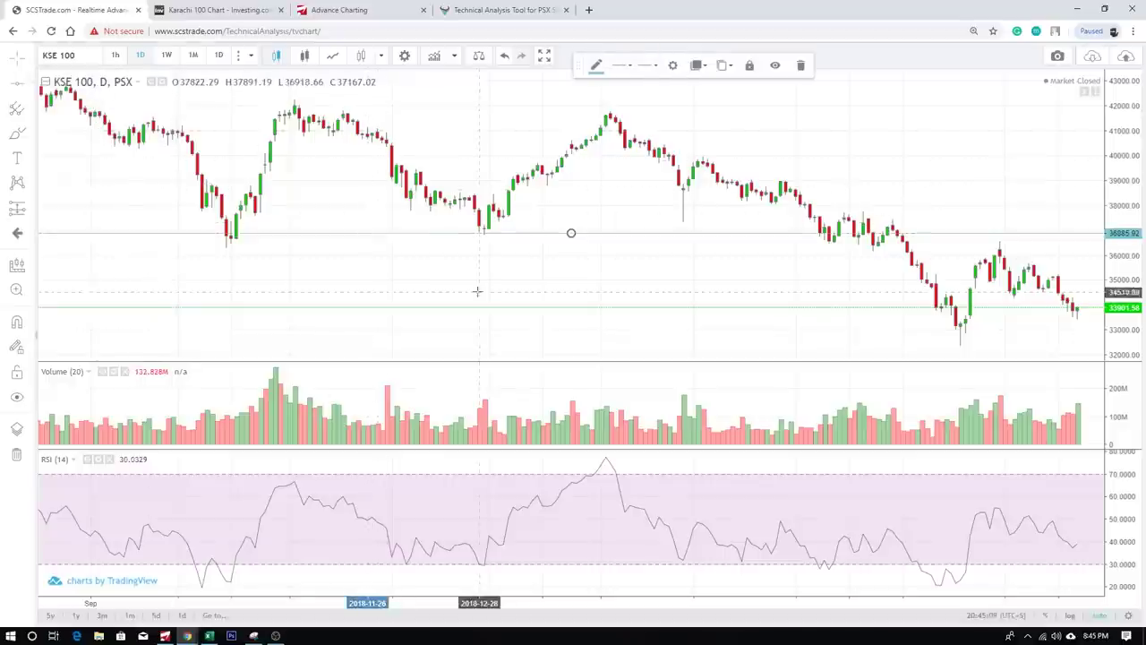
# Draw a parallel channel along the February–May 2019 decline and enlarge the price pane.
pyautogui.click(31, 86)
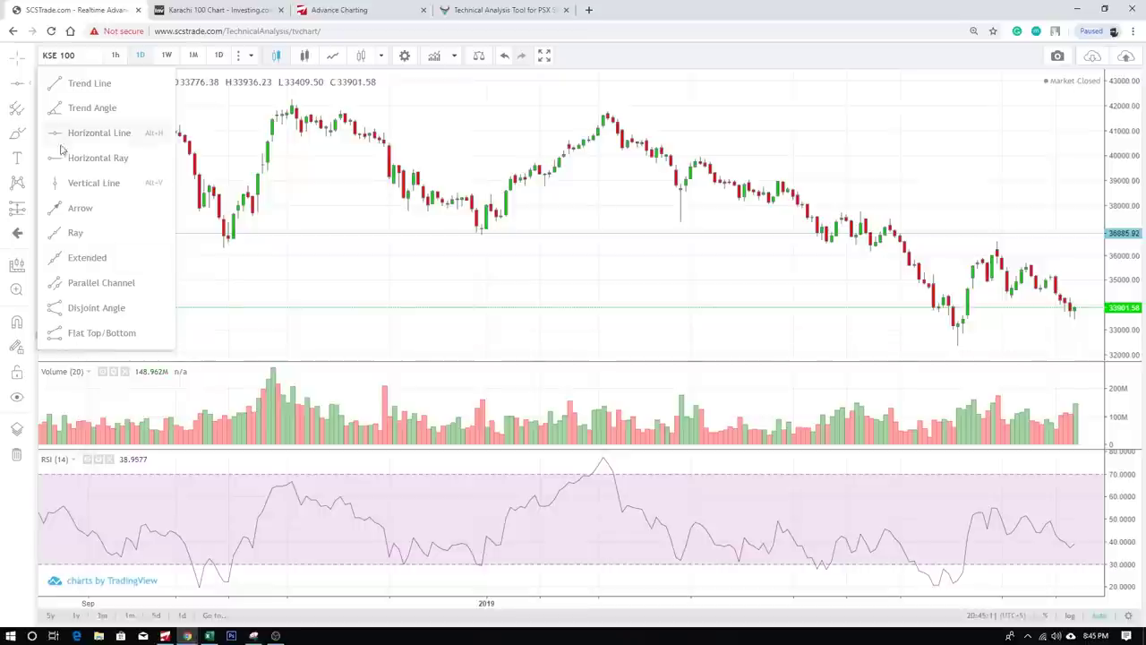
pyautogui.click(80, 283)
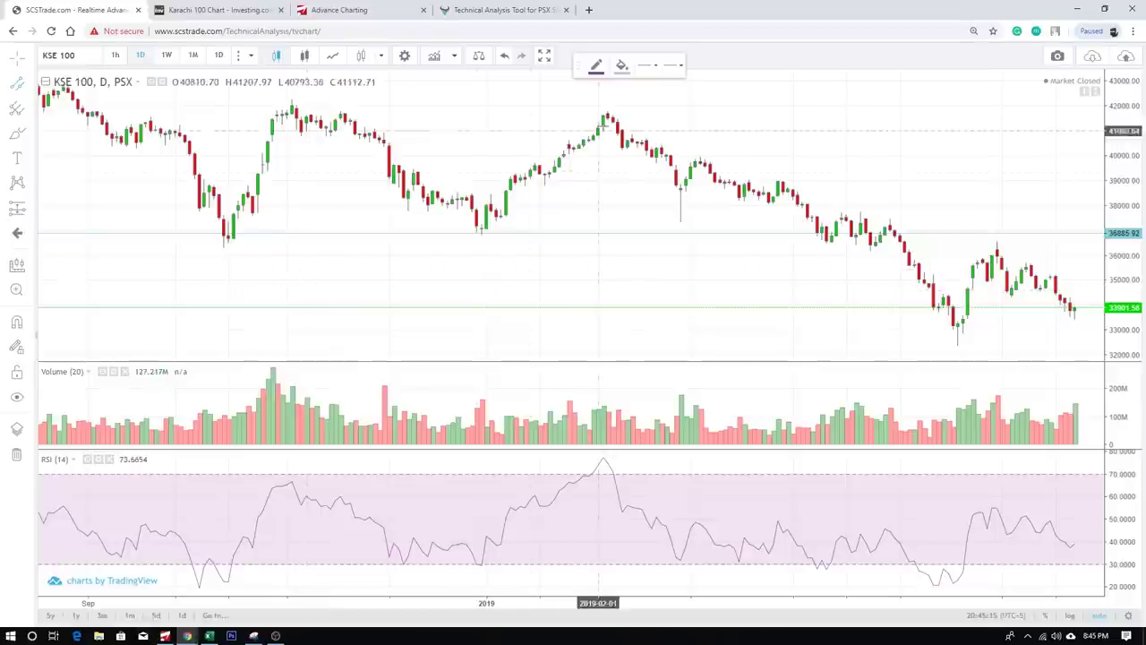
pyautogui.click(612, 110)
pyautogui.click(924, 231)
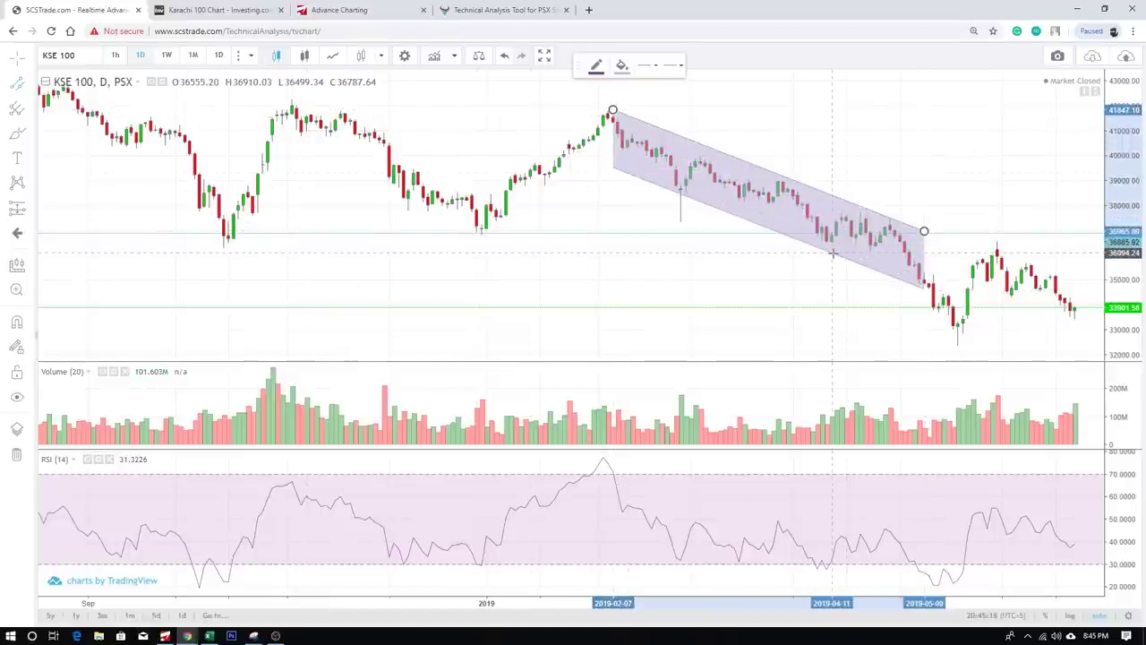
pyautogui.click(833, 253)
pyautogui.doubleClick(758, 177)
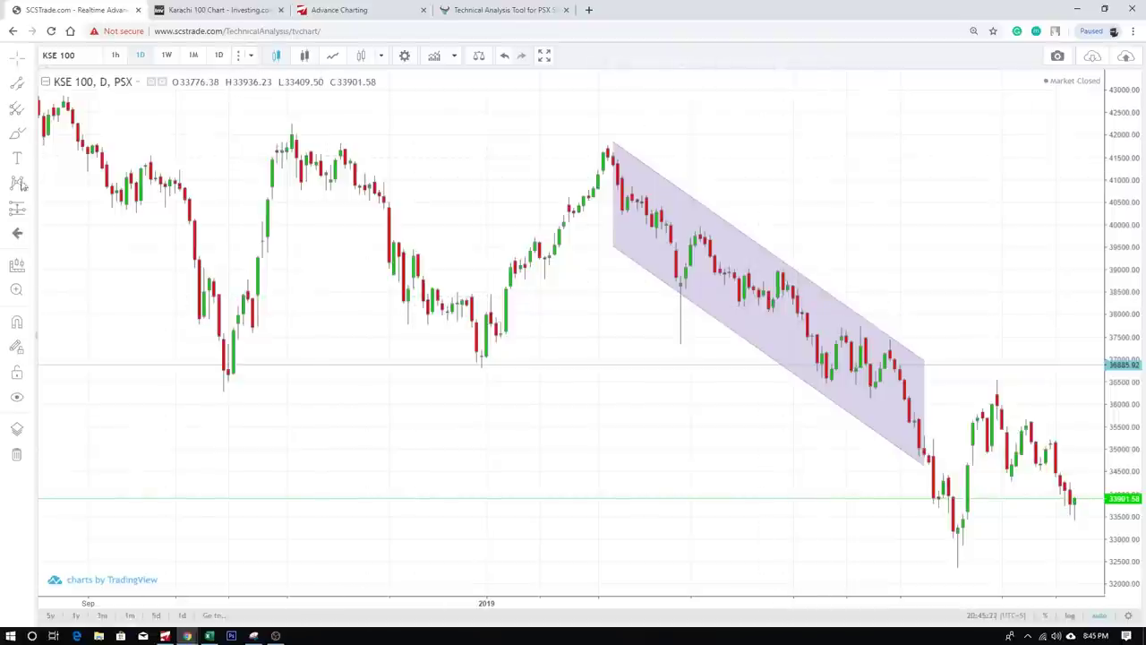
pyautogui.click(30, 135)
pyautogui.click(62, 133)
# Circle the late-2018 peaks freehand and browse the Shapes, Text, Patterns and Prediction tools.
pyautogui.moveTo(331, 118); pyautogui.dragTo(269, 128)
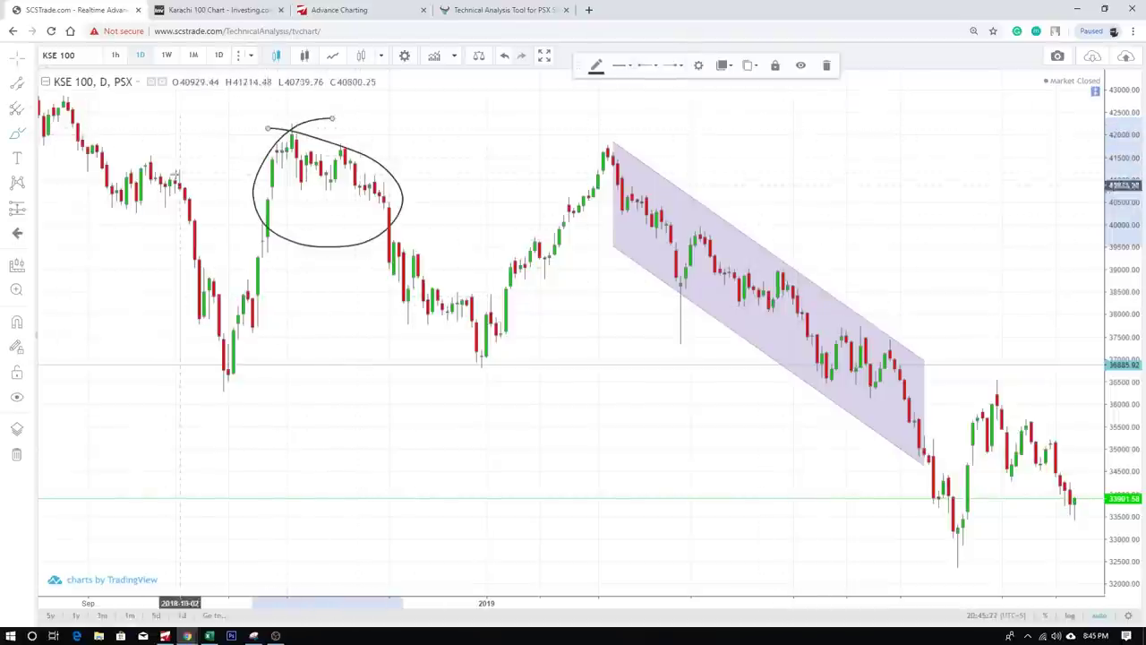
pyautogui.click(30, 134)
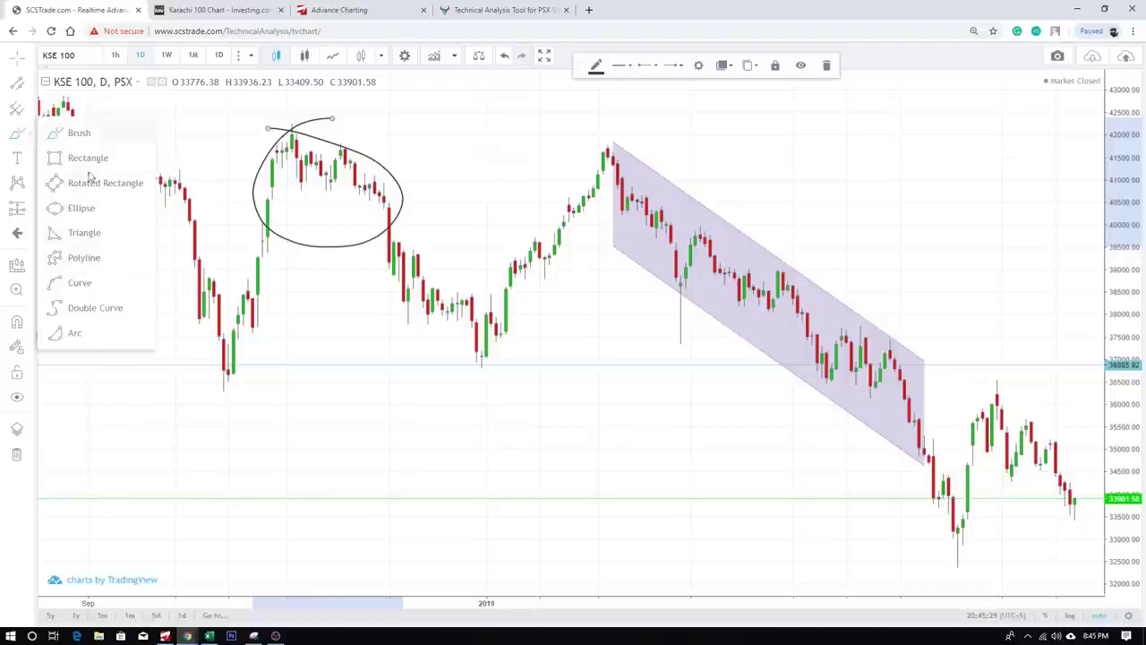
pyautogui.click(29, 162)
pyautogui.click(29, 188)
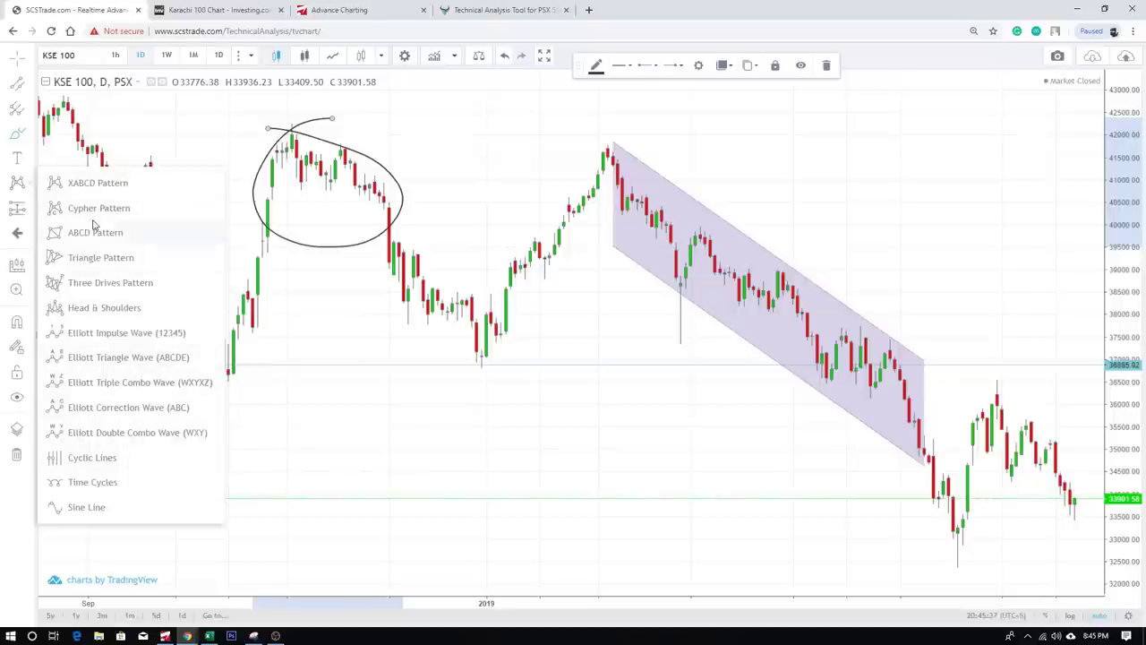
pyautogui.click(31, 212)
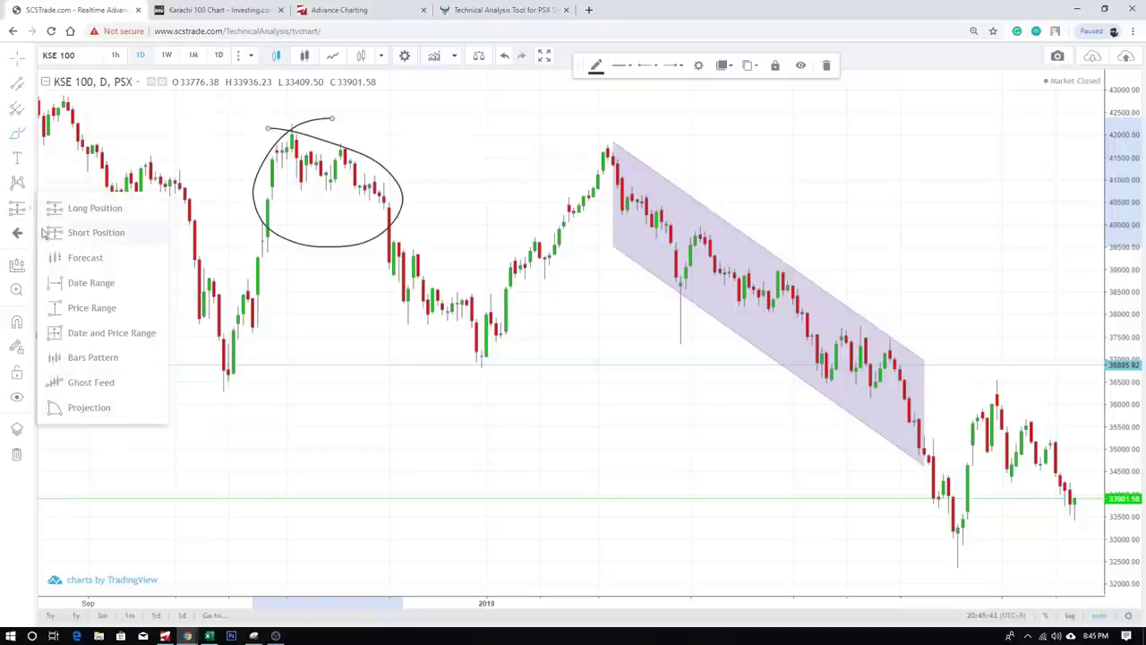
pyautogui.click(31, 240)
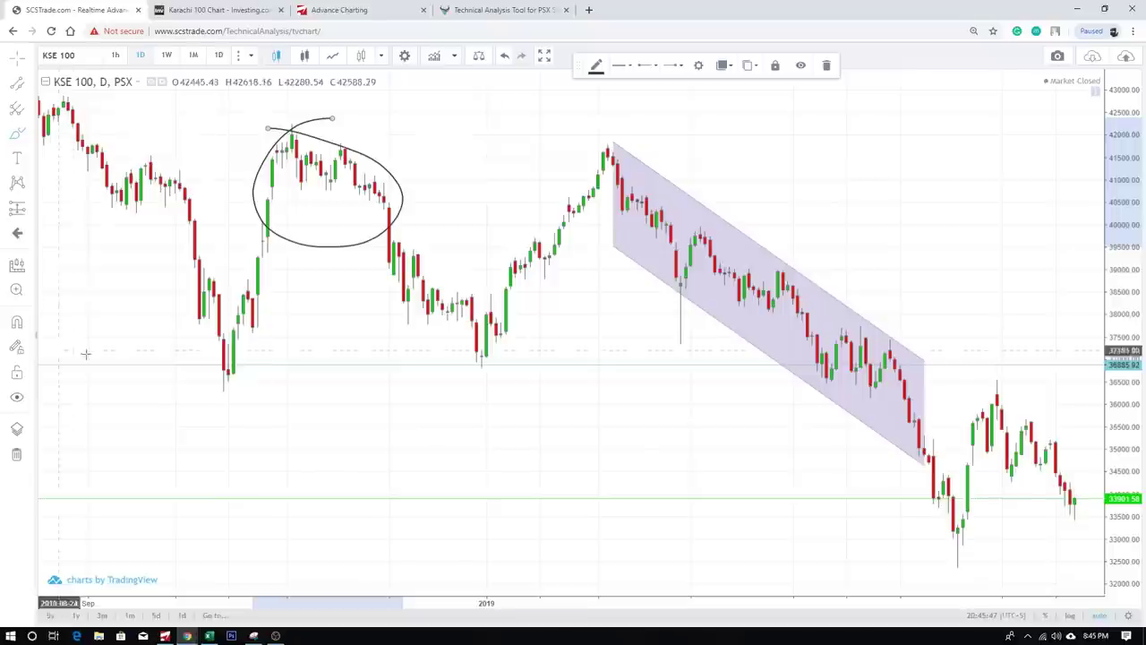
# Start and cancel a drawing on the chart, then scroll the view.
pyautogui.click(795, 179)
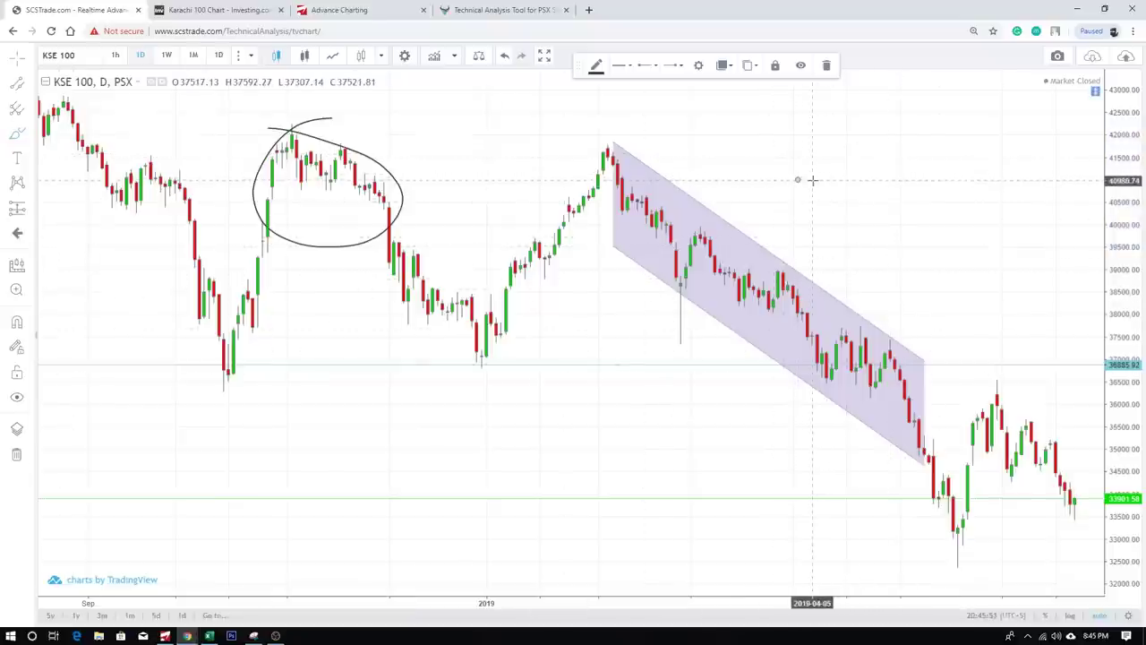
pyautogui.click(812, 180)
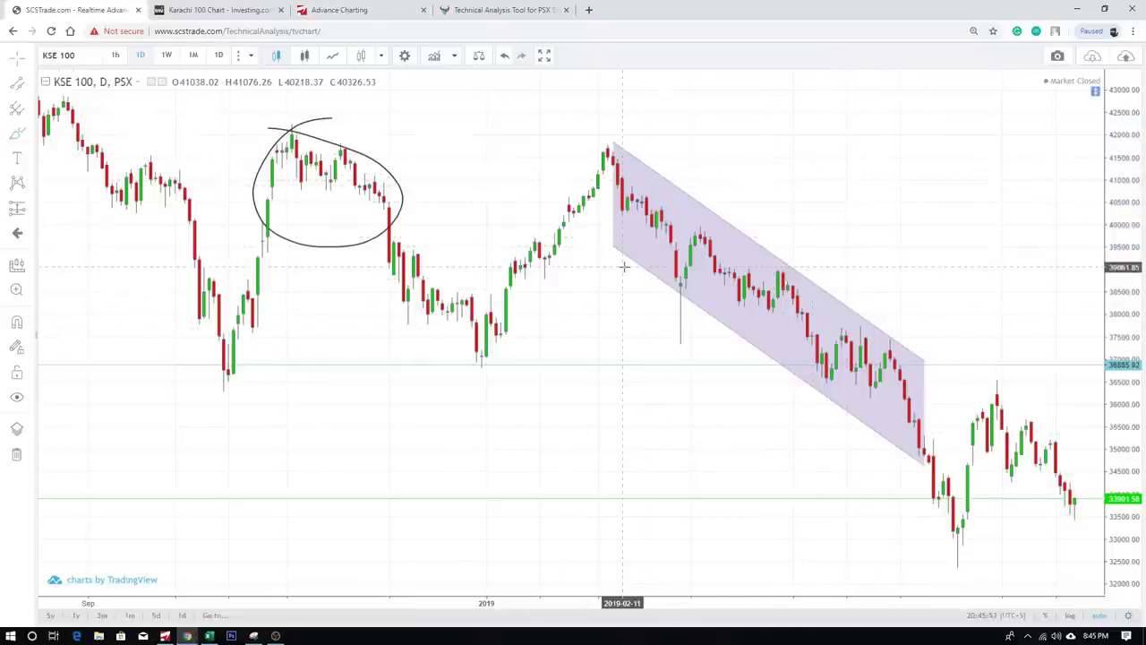
pyautogui.scroll(-2, 630, 267)
pyautogui.scroll(-2, 630, 267)
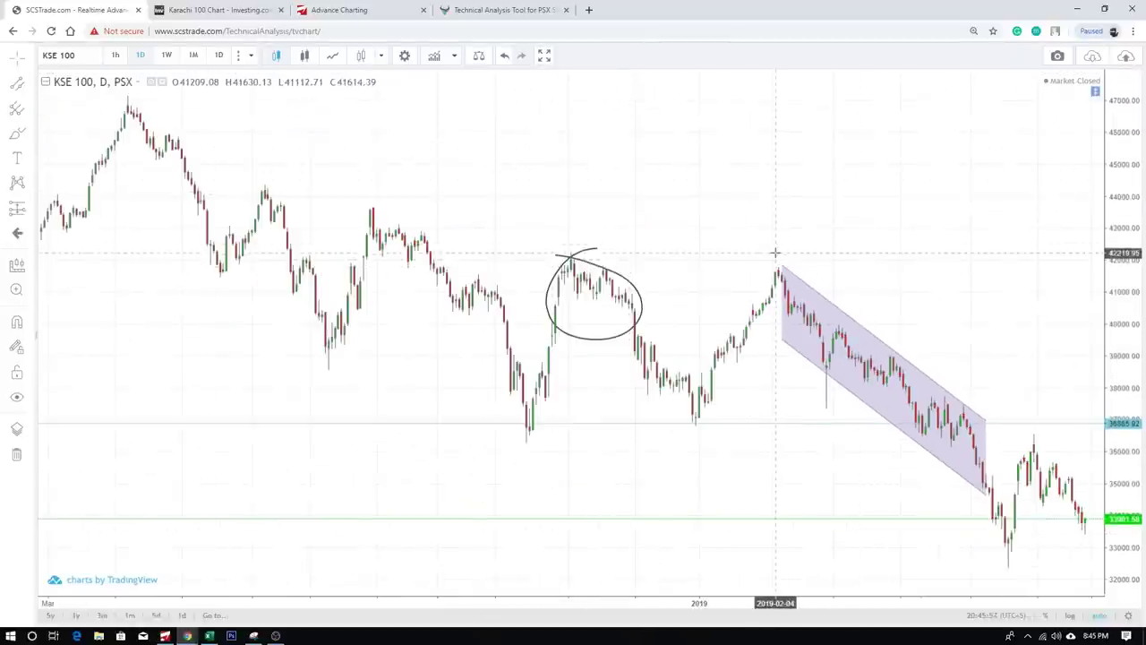
pyautogui.scroll(1, 776, 252)
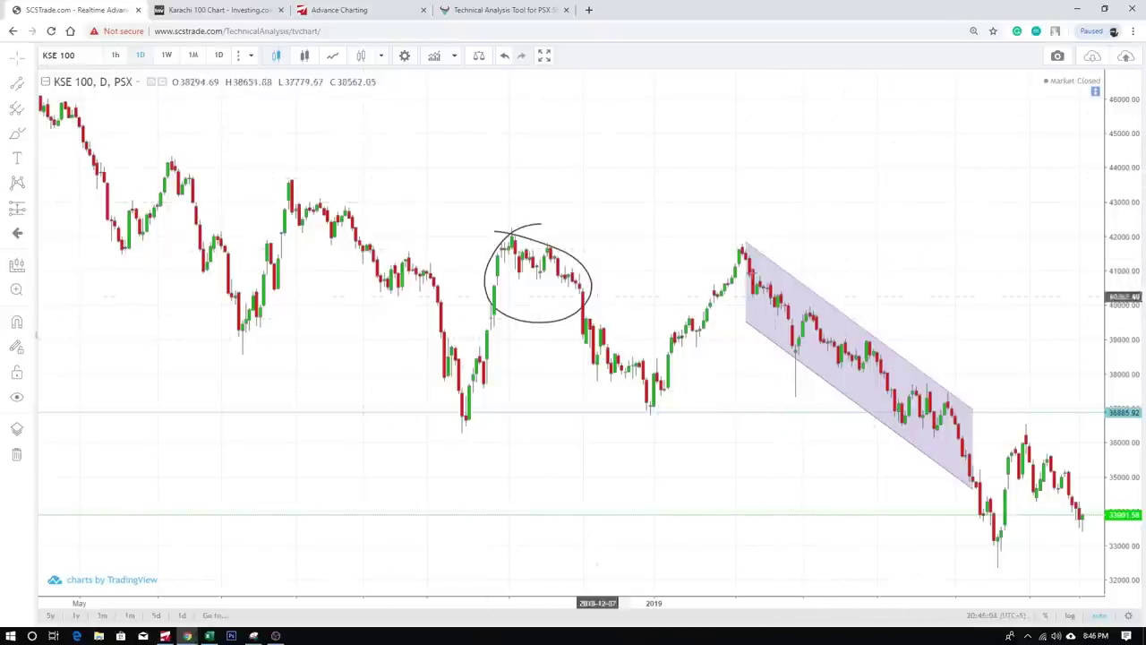
# Save the chart as a new layout named 'SS - KSE DEMO'.
pyautogui.click(1130, 57)
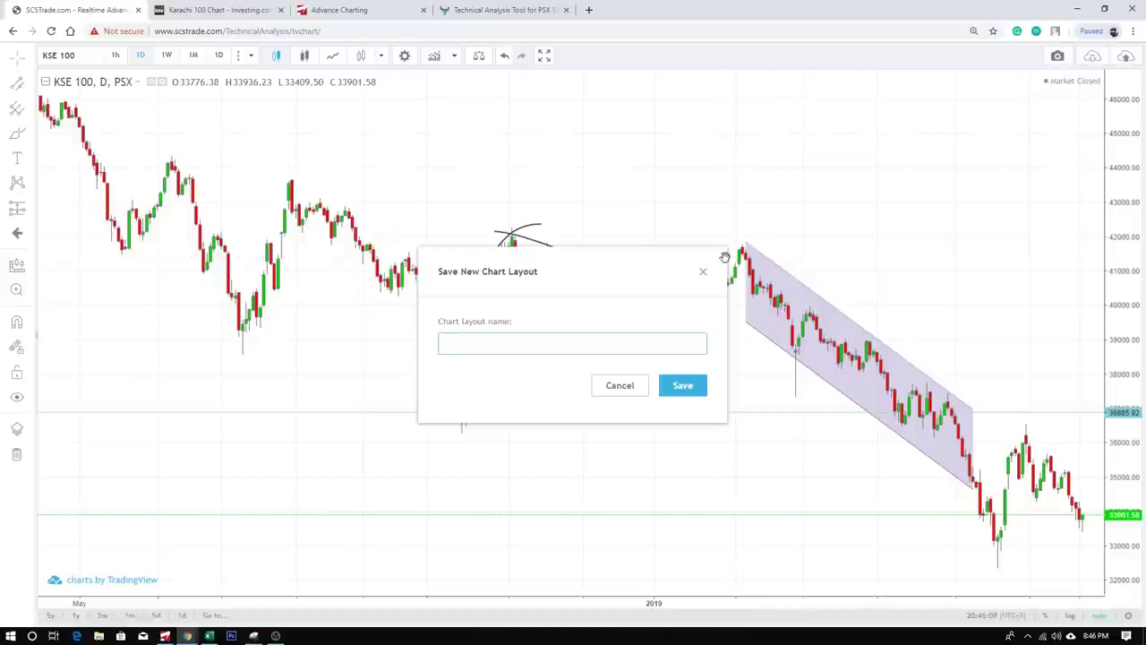
pyautogui.write('sS - KSE DEMO')
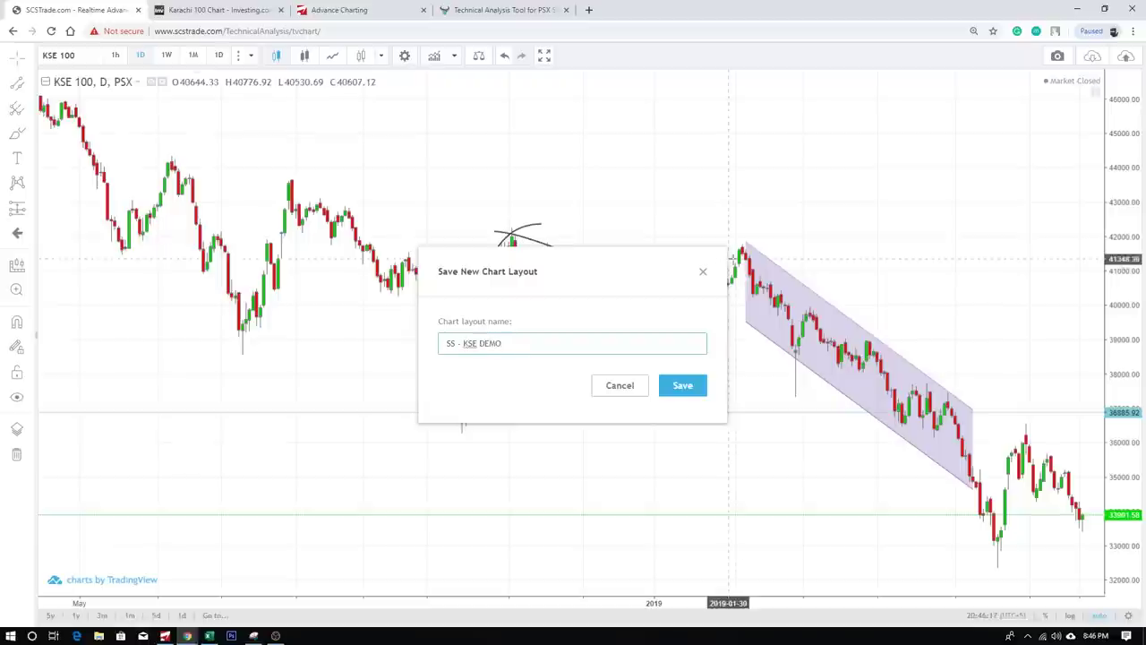
pyautogui.click(679, 384)
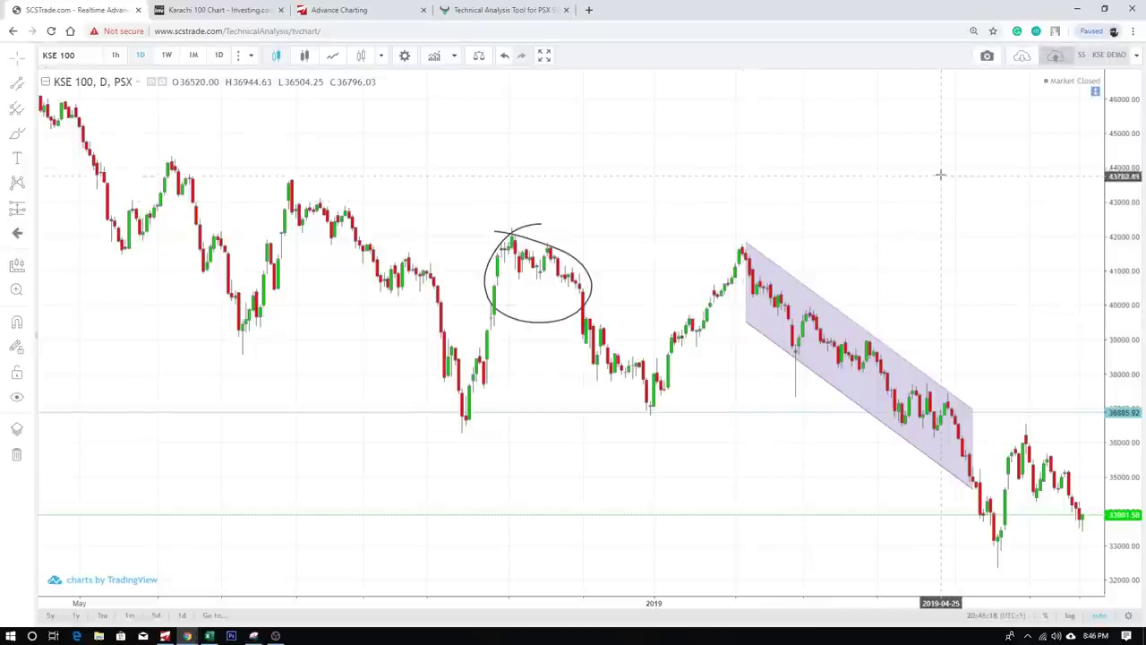
# Reload the chart page and scroll the refreshed chart.
pyautogui.click(51, 31)
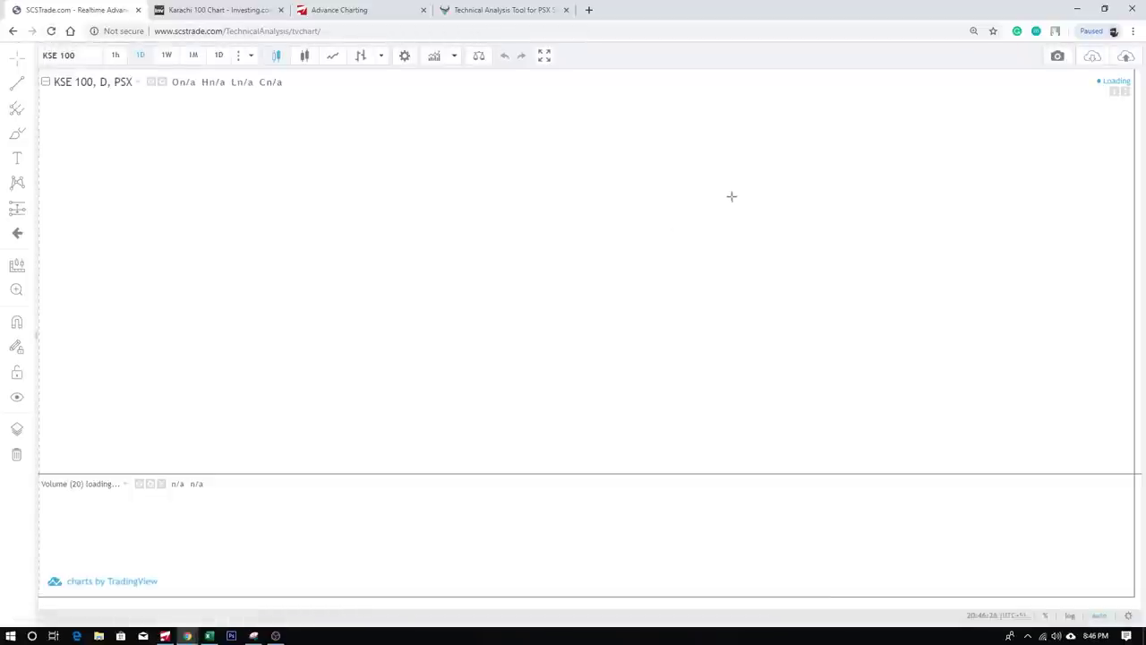
pyautogui.scroll(5, 767, 278)
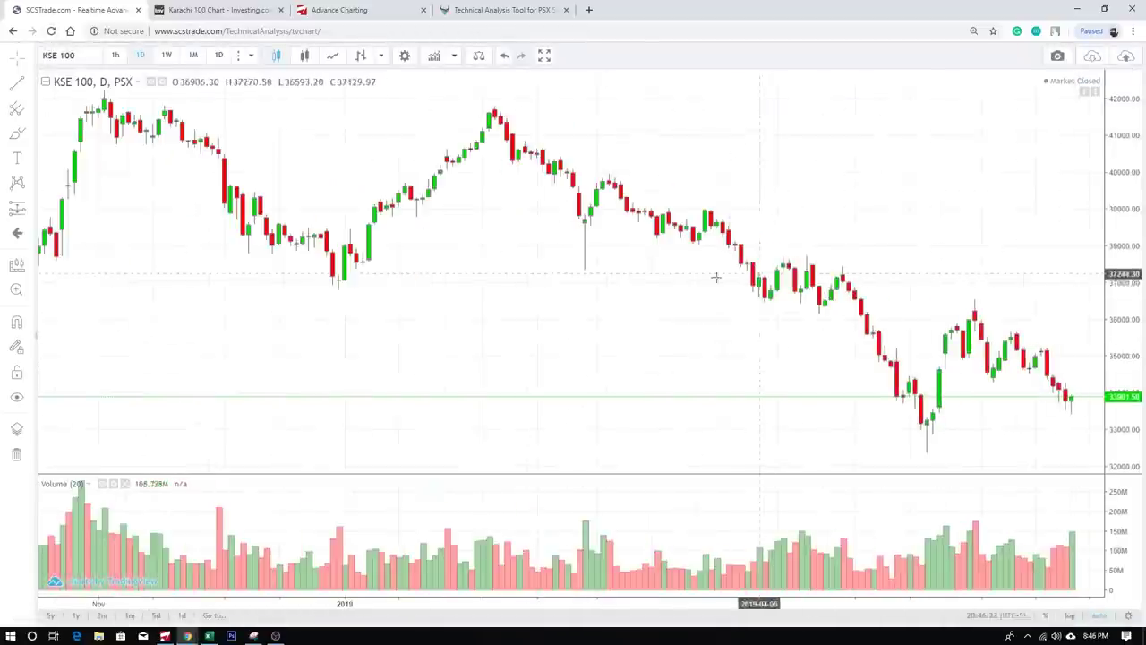
pyautogui.scroll(4, 648, 277)
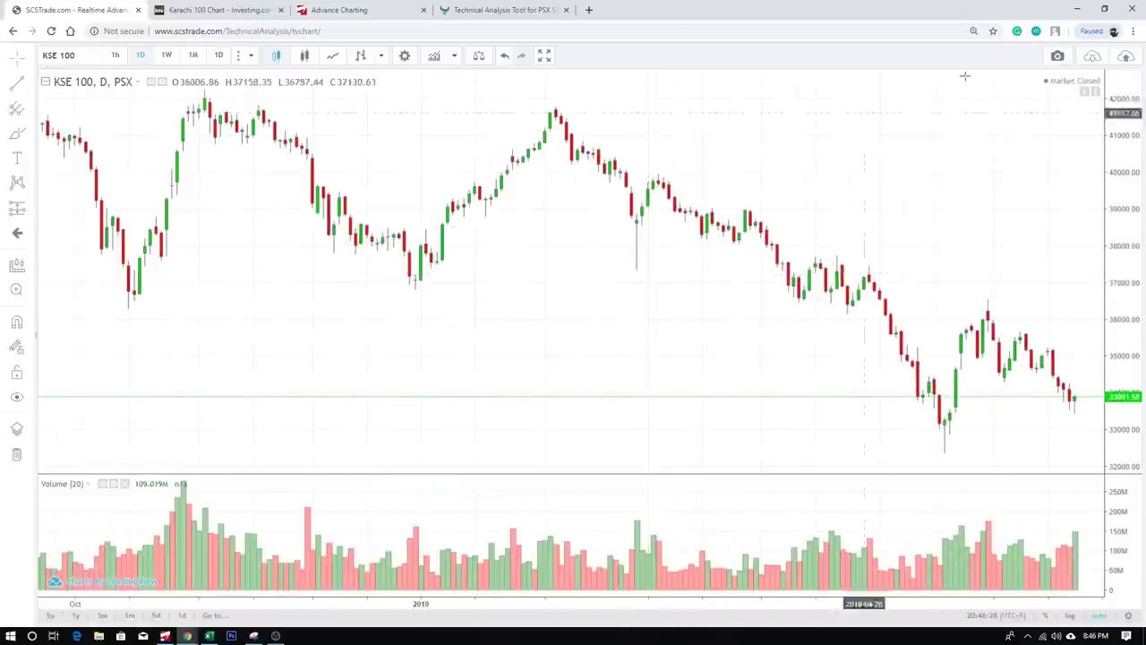
# Find 'SS - KSE DEMO' by searching 'ss -' among saved layouts and load it.
pyautogui.click(1090, 57)
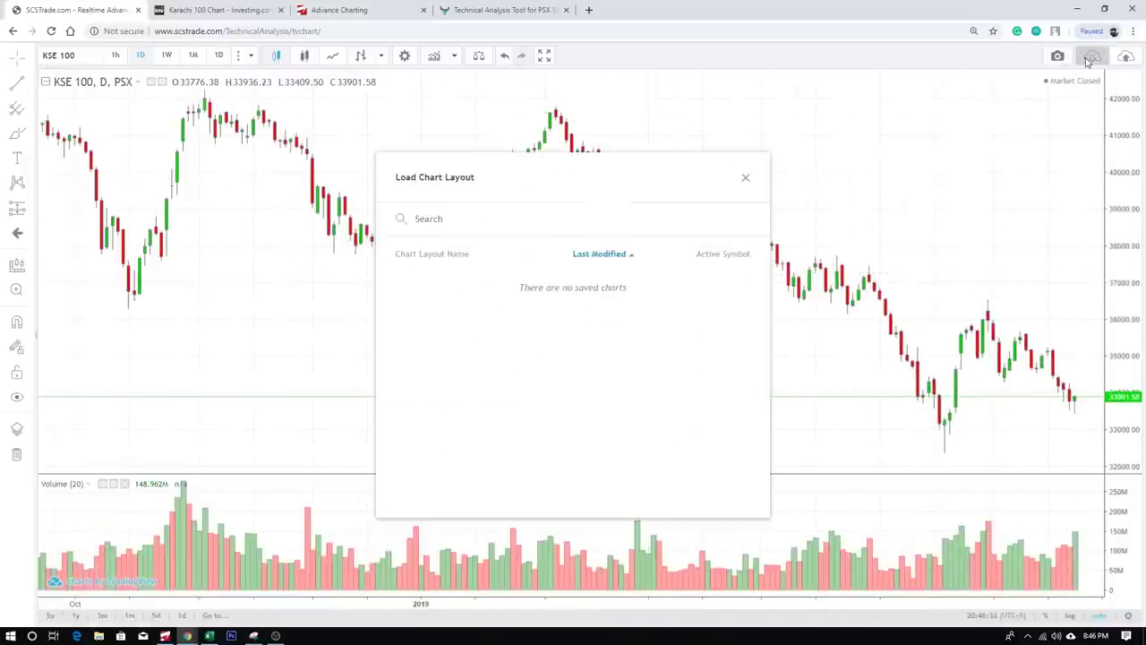
pyautogui.scroll(-5, 474, 329)
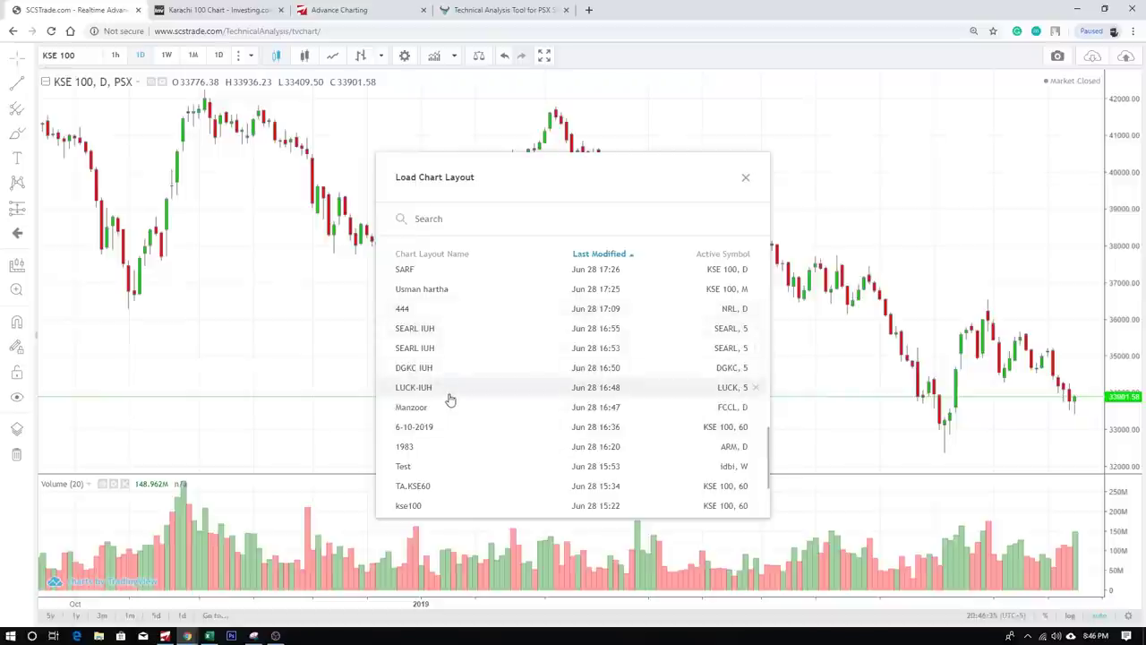
pyautogui.scroll(-3, 479, 420)
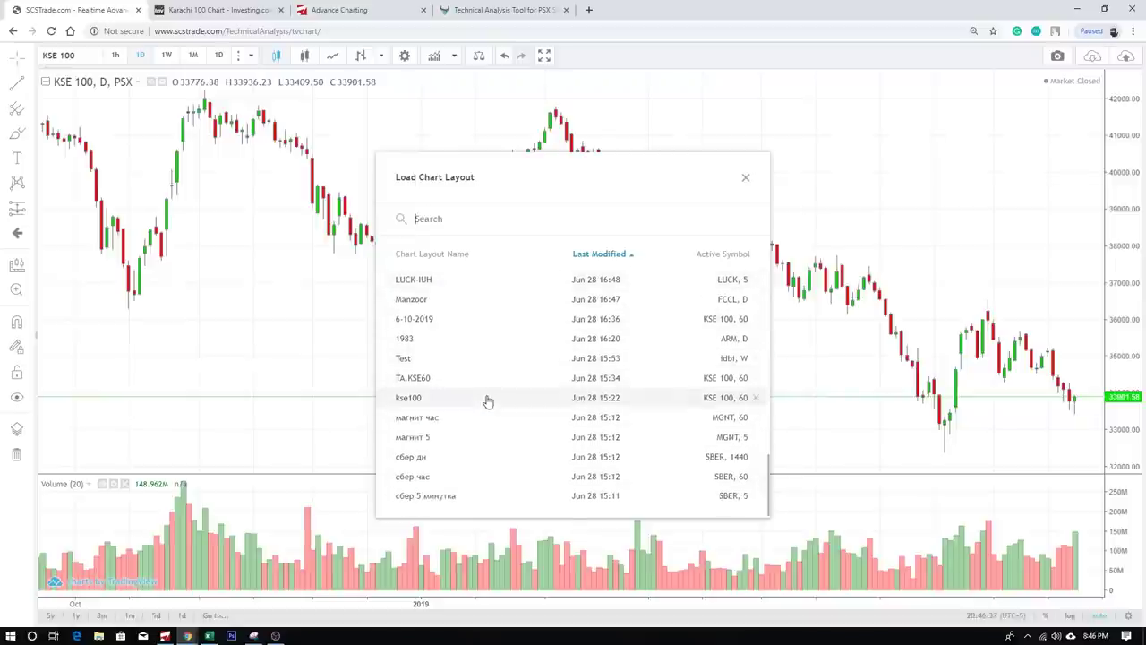
pyautogui.scroll(10, 488, 396)
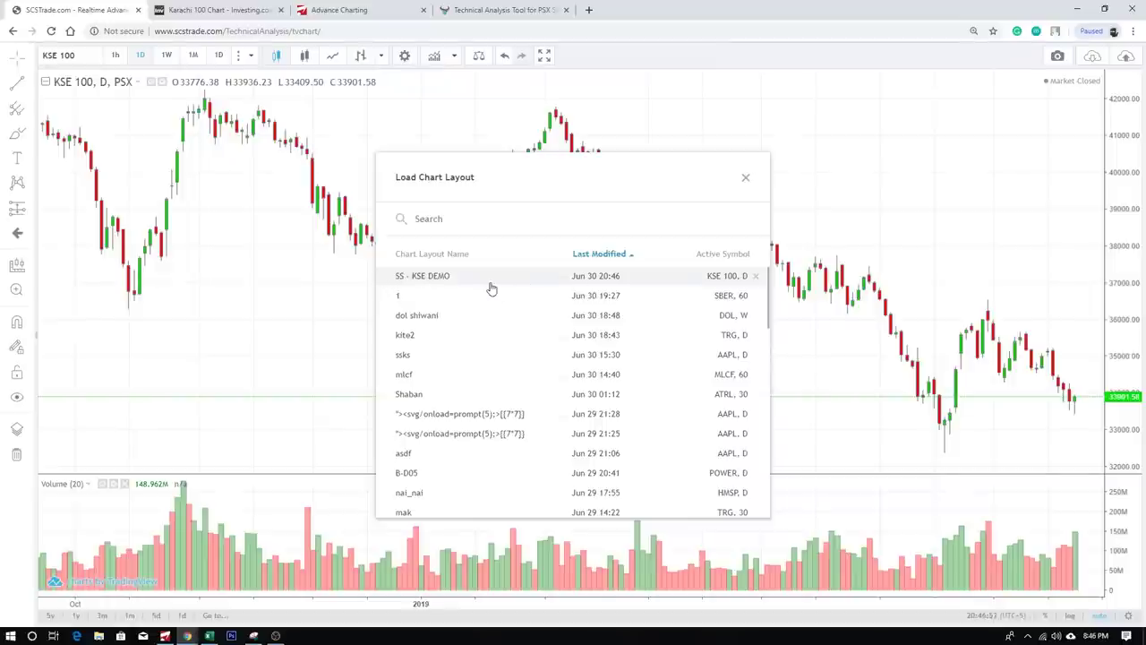
pyautogui.write('ss')
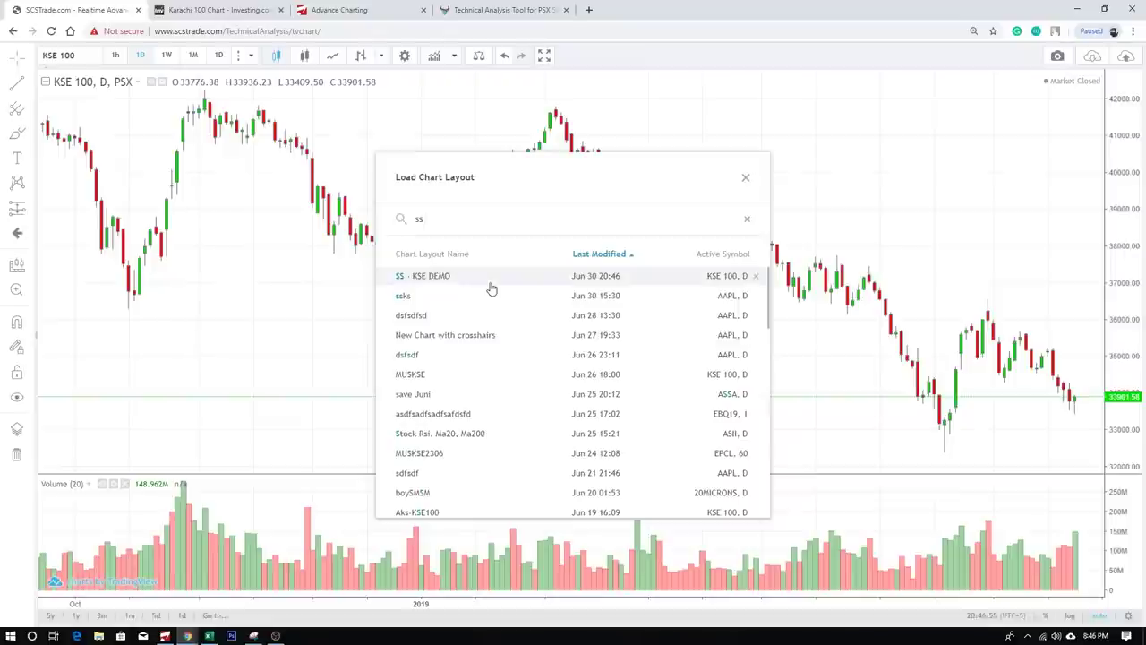
pyautogui.write(' -')
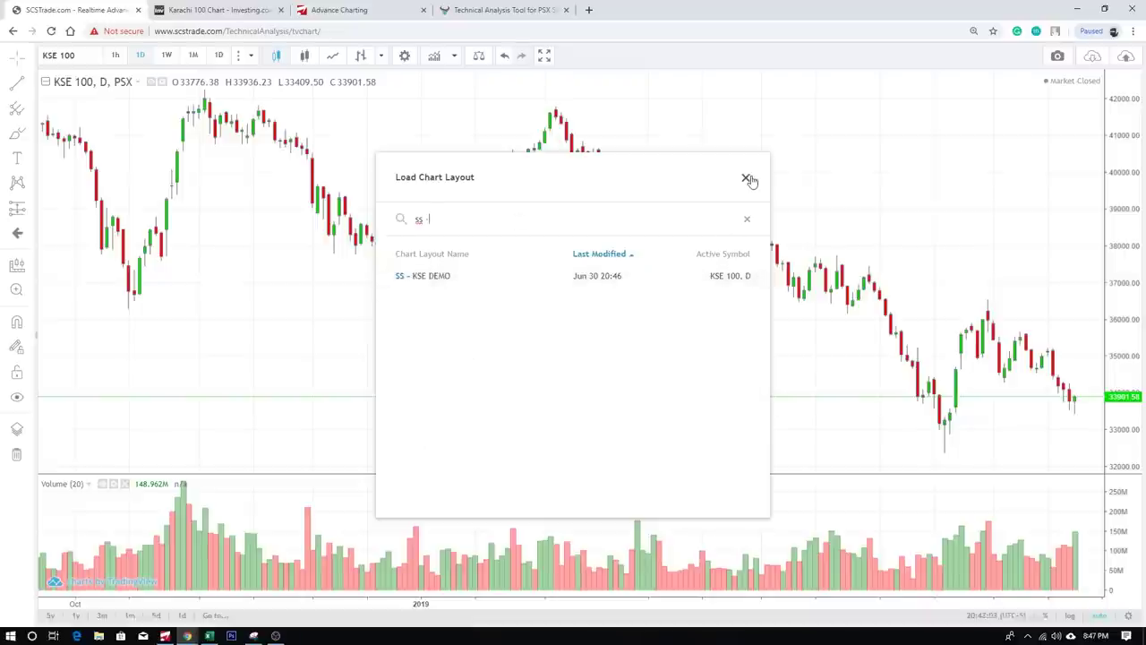
pyautogui.click(464, 275)
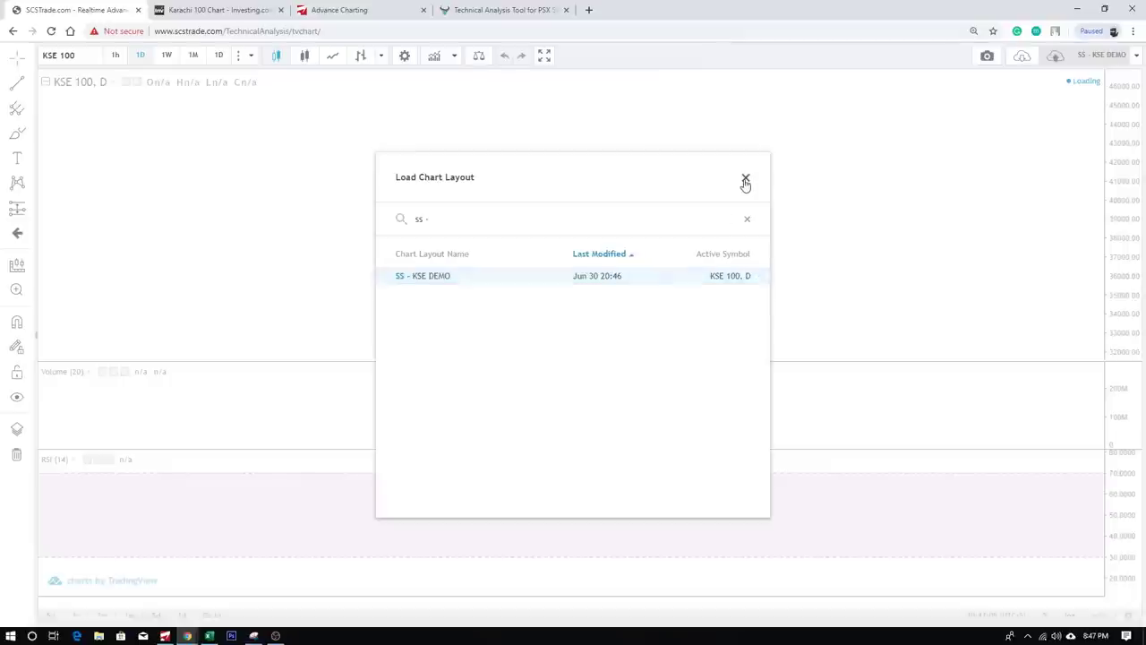
pyautogui.click(745, 177)
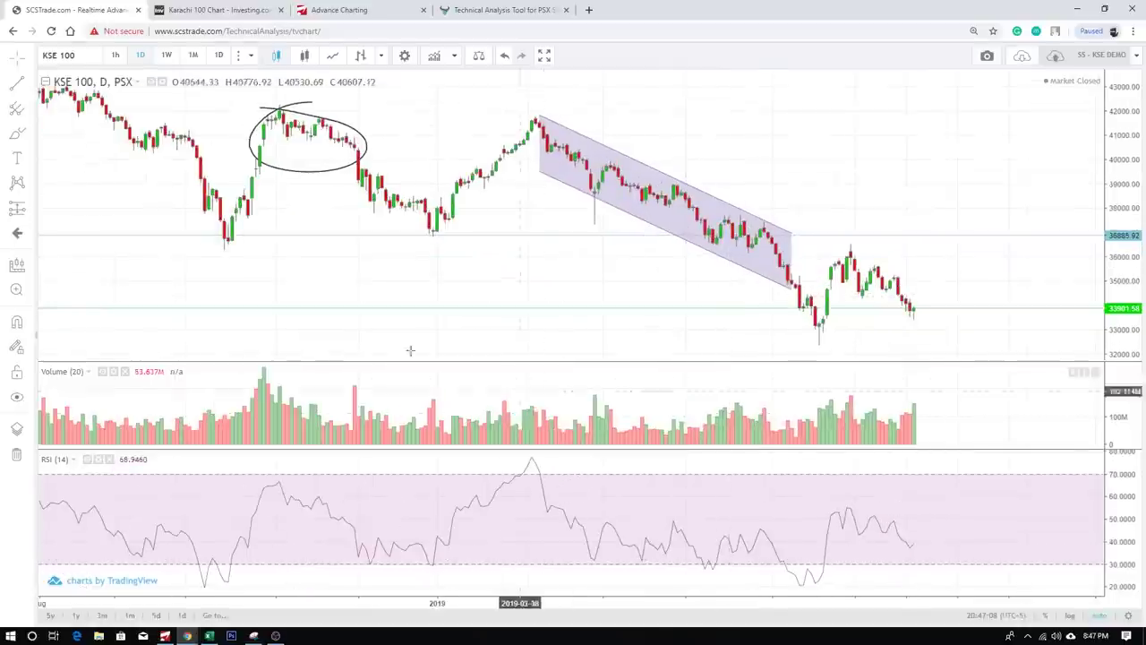
# Draw a falling trend line across the recent RSI highs.
pyautogui.click(18, 86)
pyautogui.click(846, 507)
pyautogui.click(958, 535)
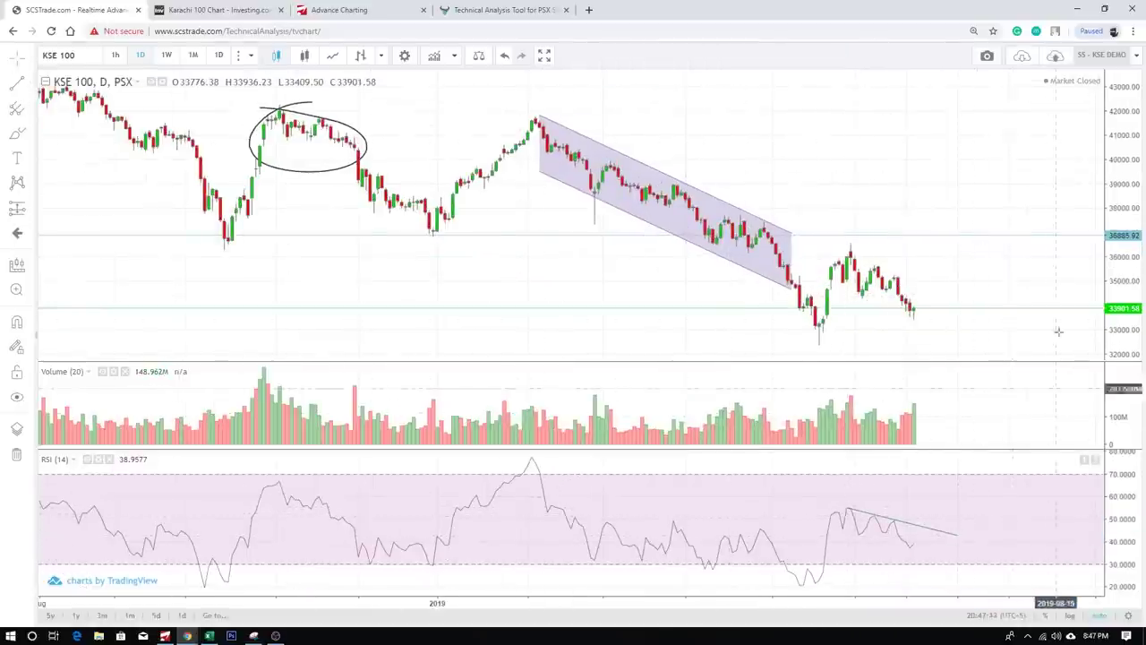
# Stretch the price channel's right end out to July 2019 to enclose the latest candles.
pyautogui.click(1138, 56)
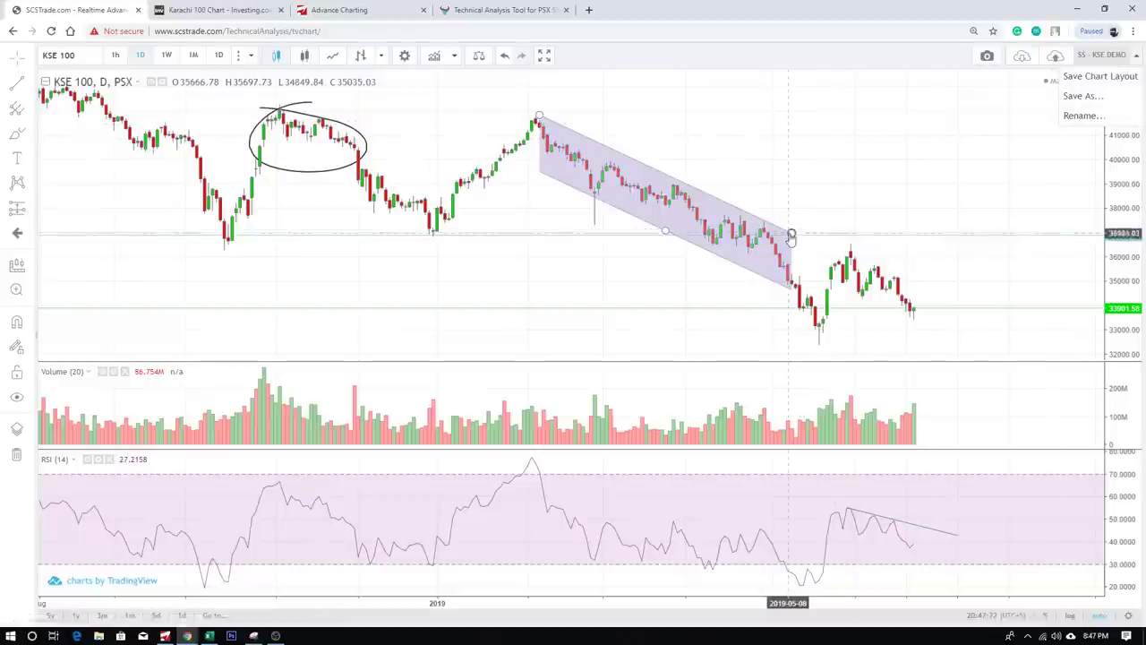
pyautogui.moveTo(791, 235)
pyautogui.mouseDown()
pyautogui.moveTo(951, 286)
pyautogui.moveTo(956, 274)
pyautogui.moveTo(956, 291)
pyautogui.mouseUp()
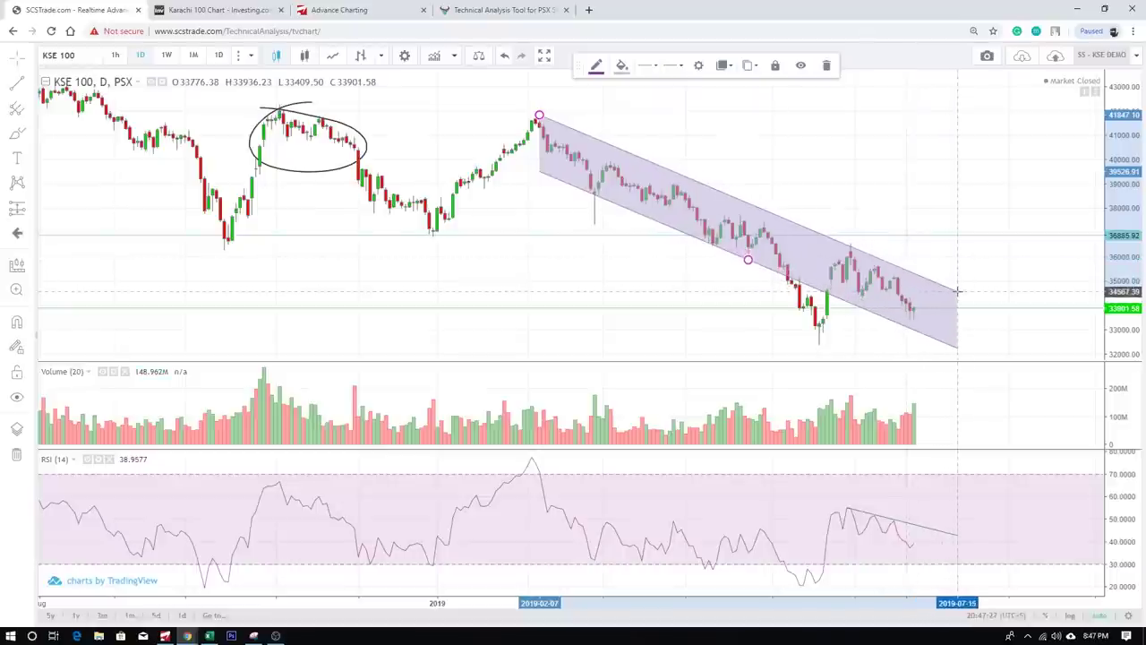
pyautogui.click(968, 252)
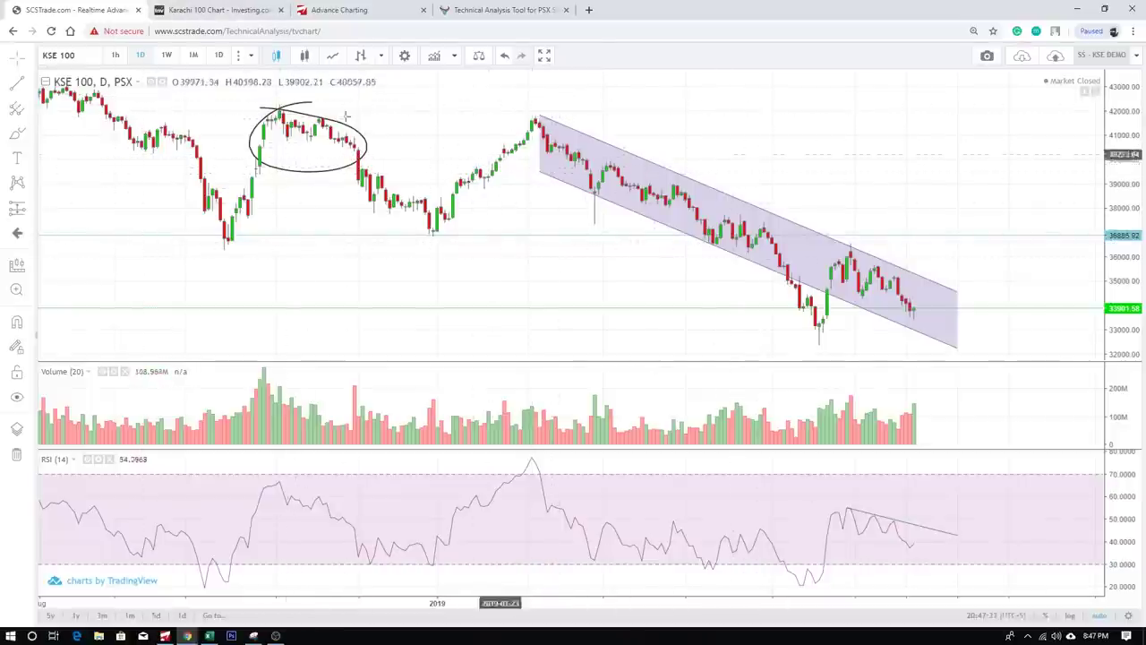
# Search Investing.com for Karachi 100 and open its streaming chart at full page.
pyautogui.click(211, 10)
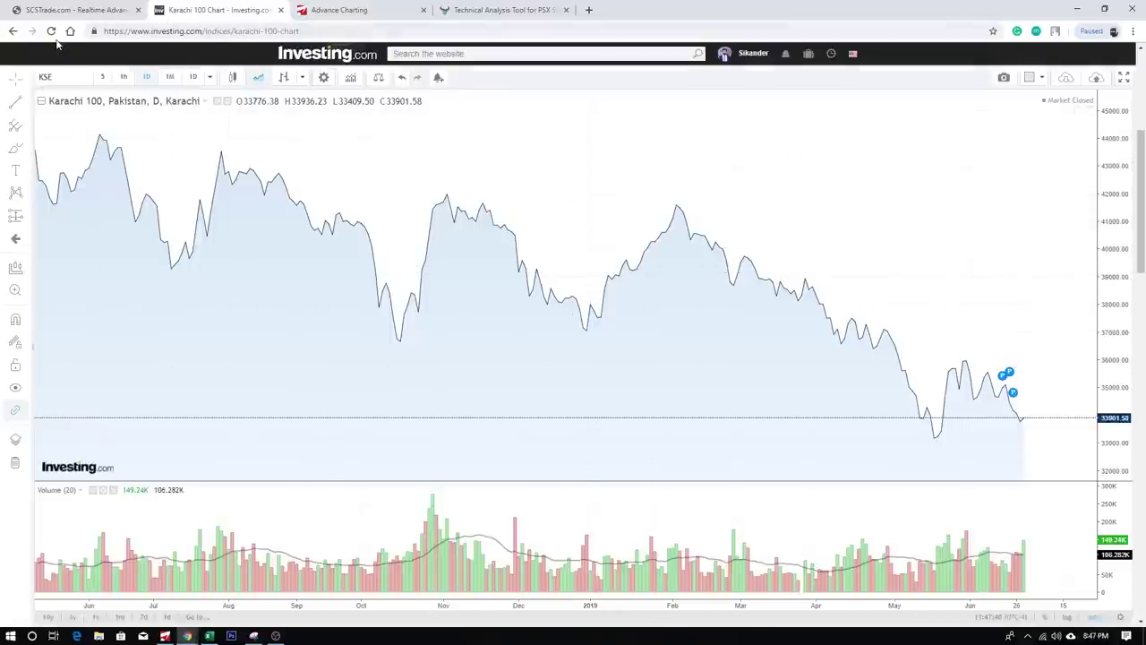
pyautogui.click(322, 63)
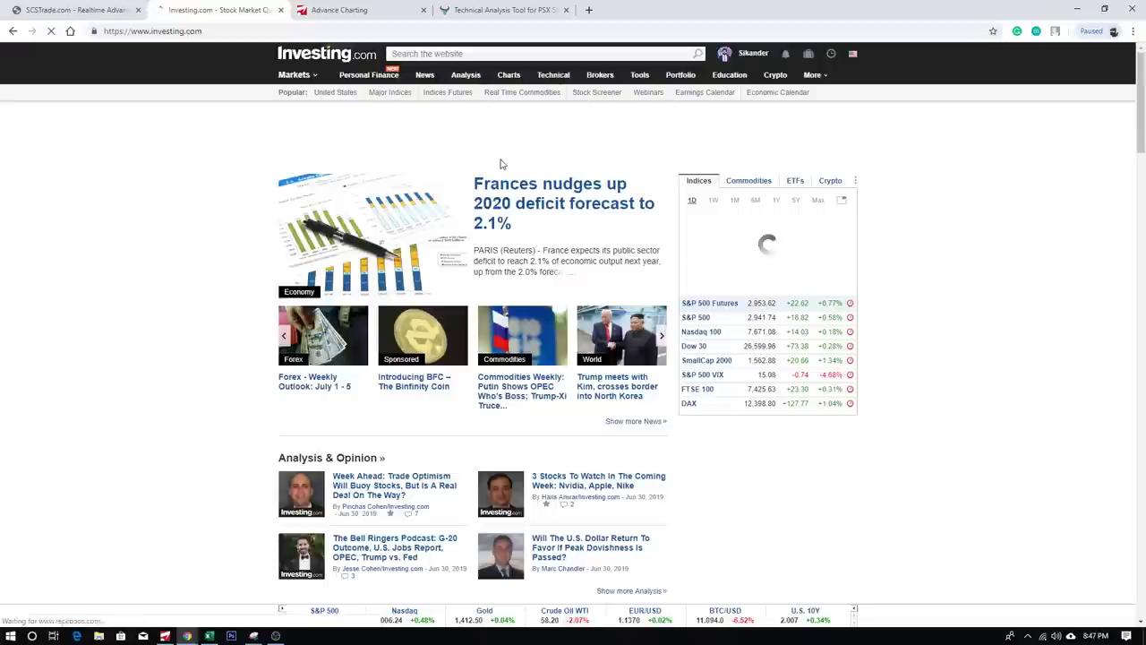
pyautogui.click(474, 53)
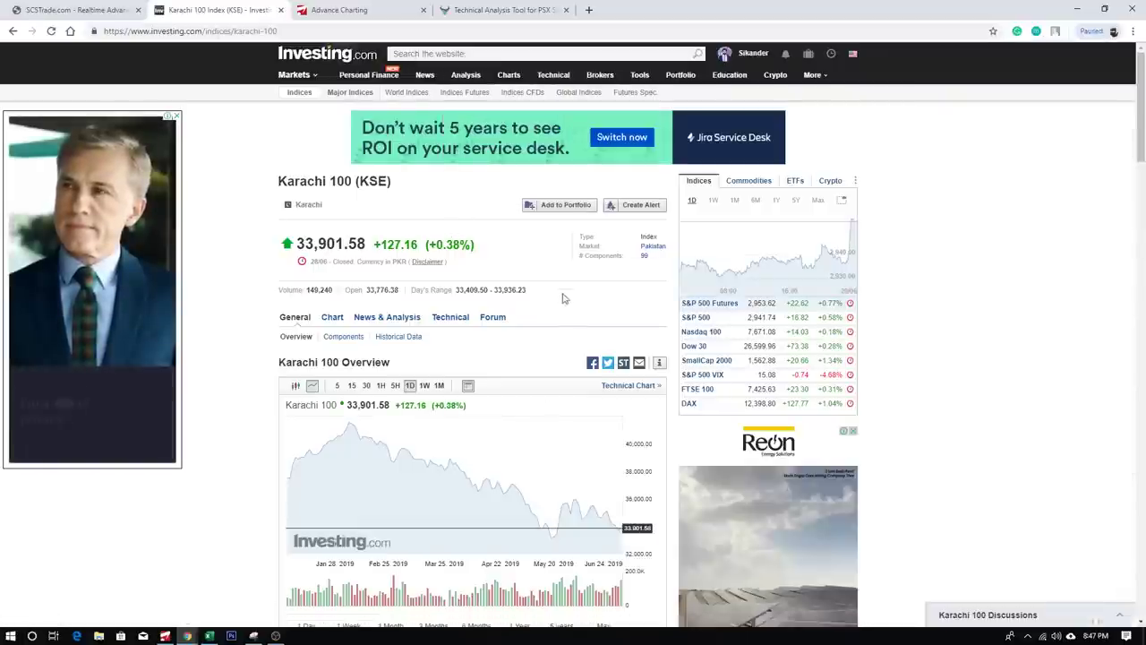
pyautogui.moveTo(356, 328)
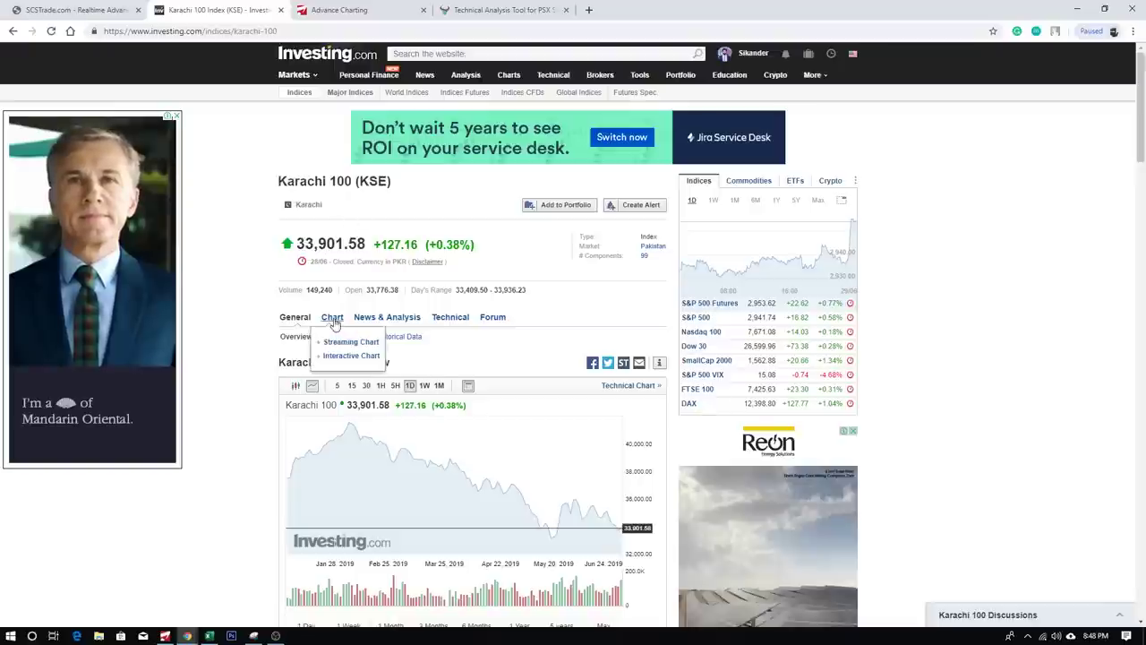
pyautogui.click(340, 343)
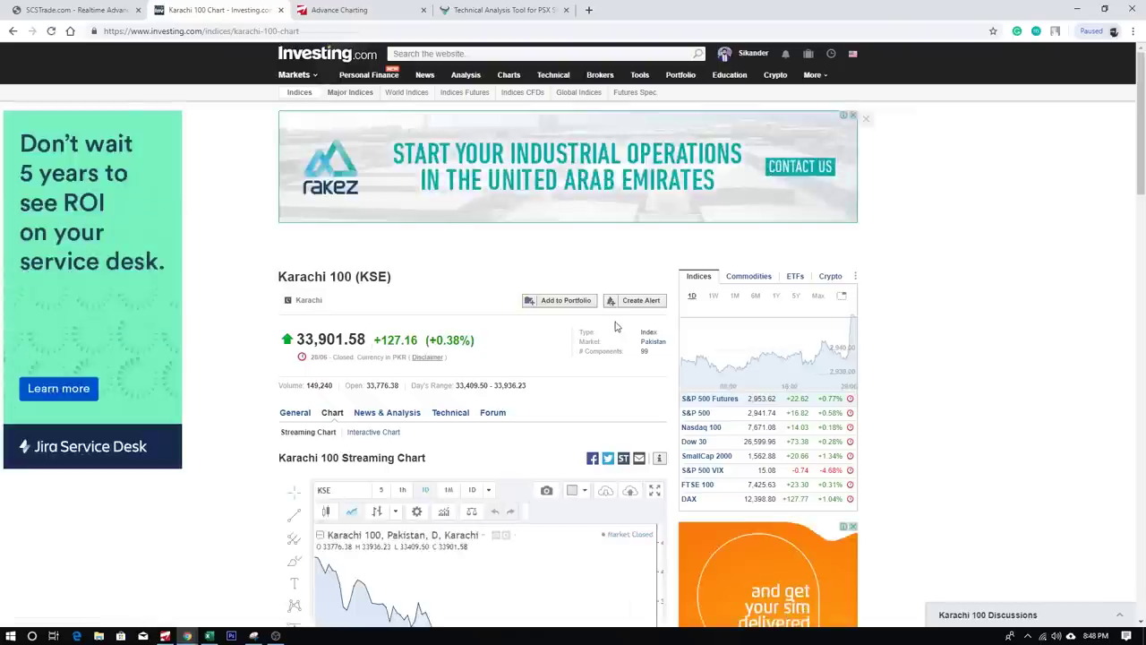
pyautogui.scroll(-3, 922, 359)
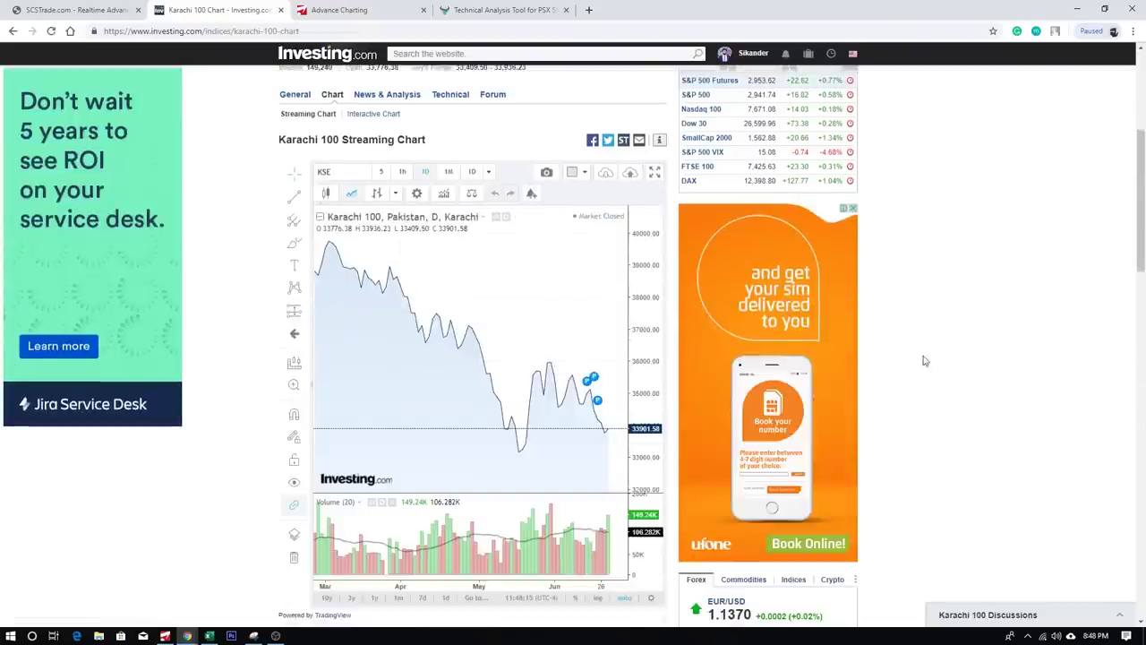
pyautogui.click(655, 168)
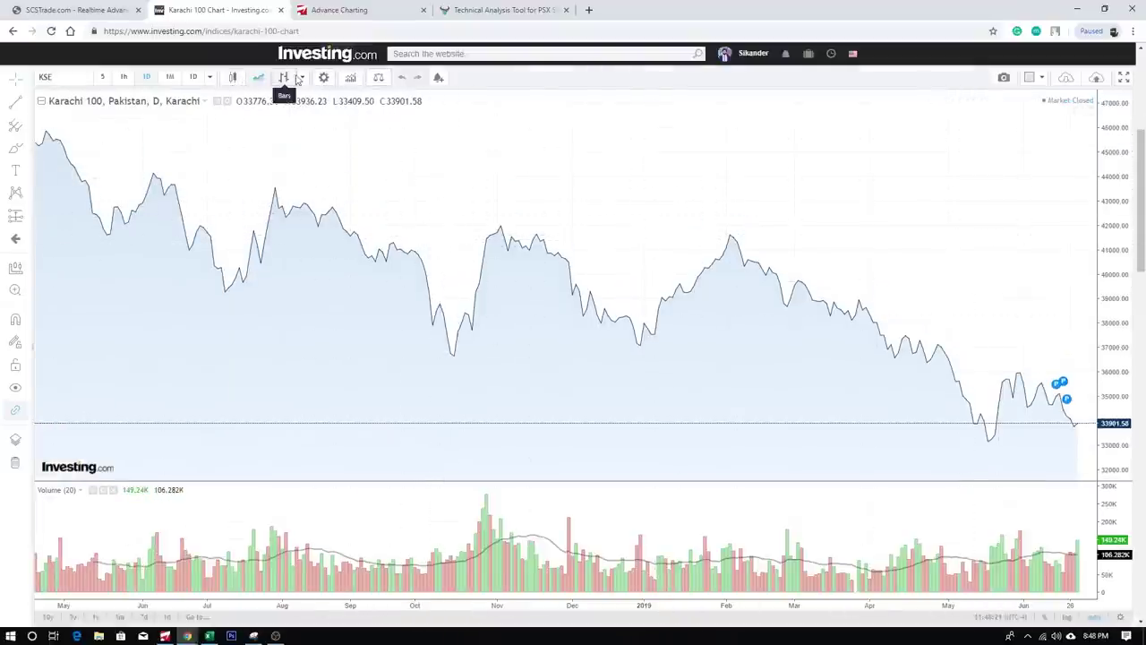
# Change the Karachi 100 chart style from area line to Candles.
pyautogui.click(258, 77)
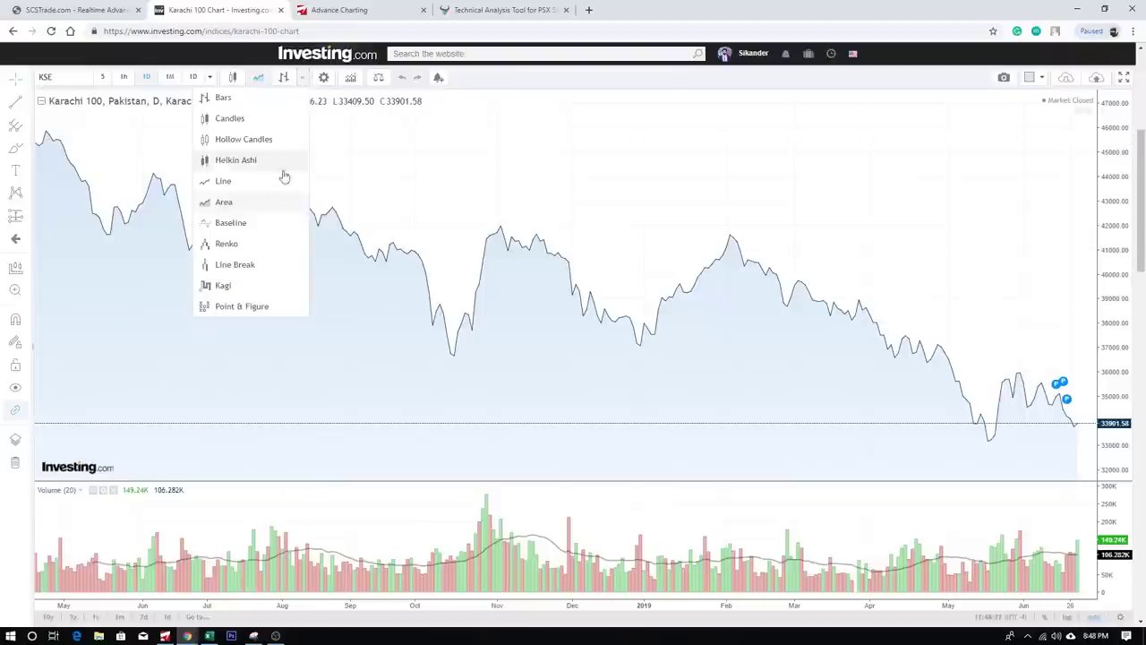
pyautogui.click(243, 119)
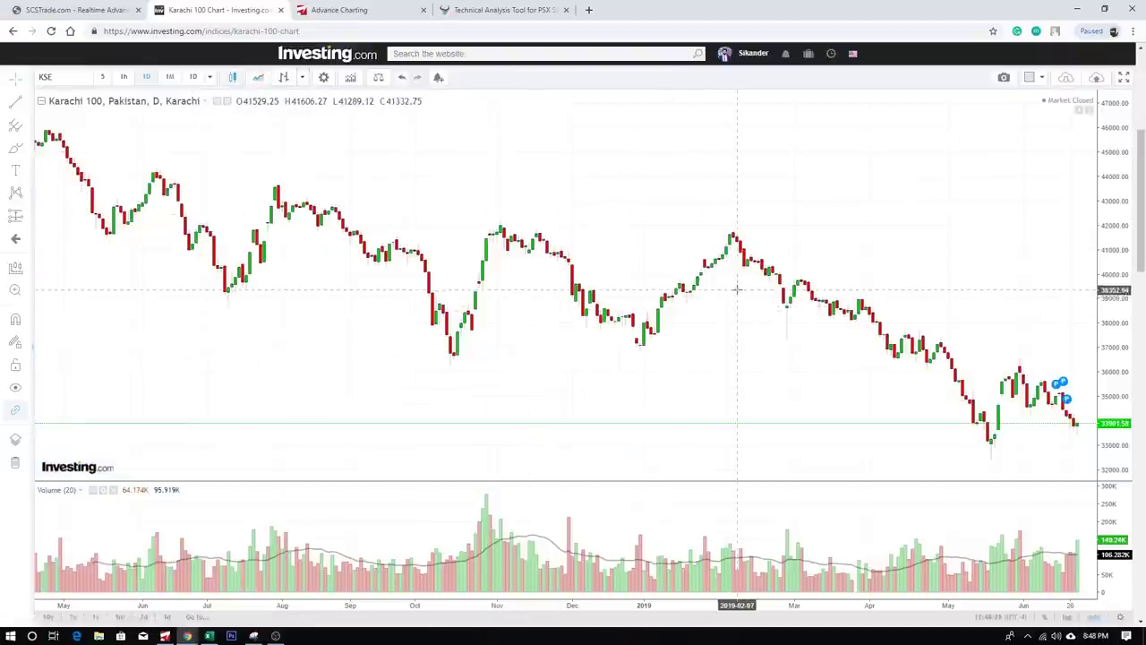
pyautogui.scroll(3, 720, 307)
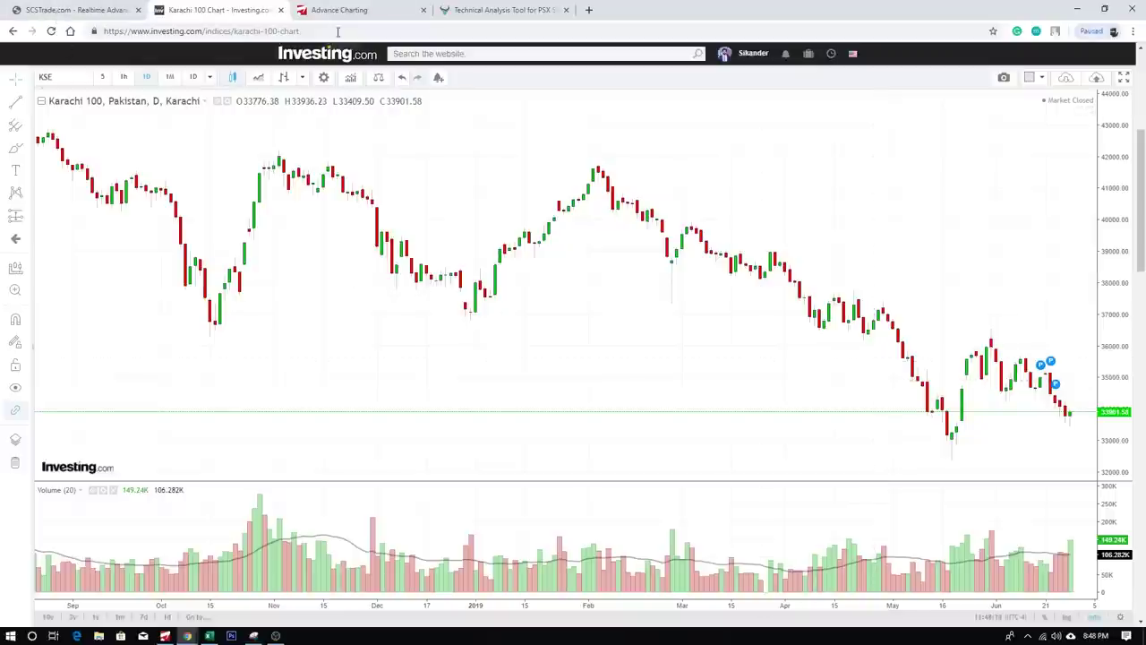
pyautogui.scroll(2, 805, 309)
pyautogui.scroll(-2, 804, 309)
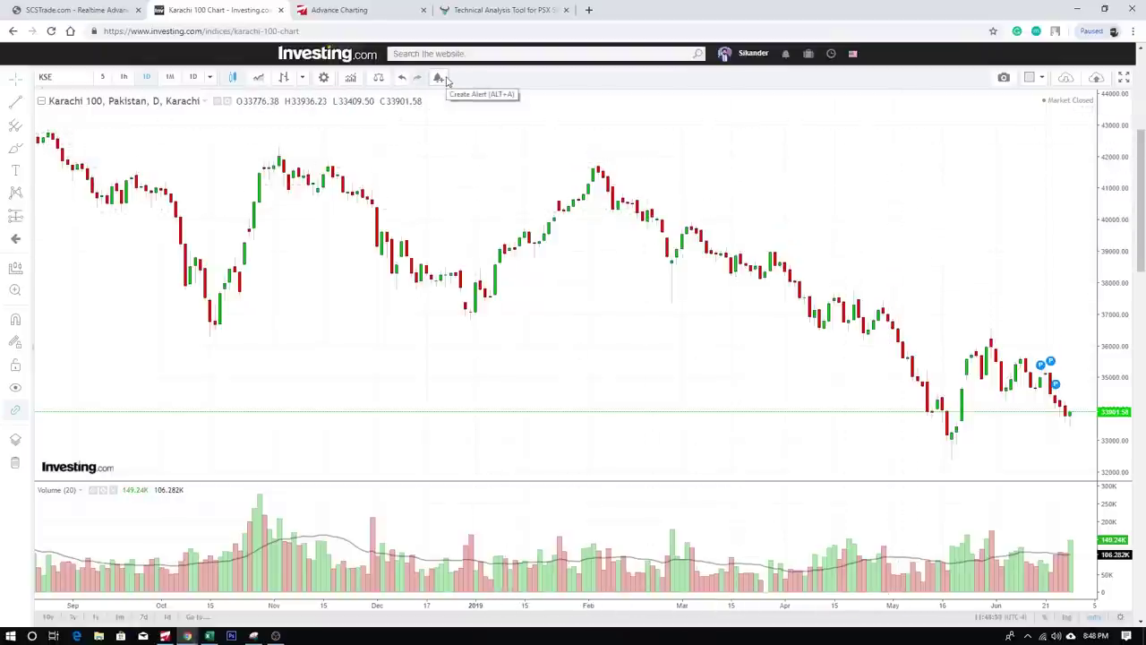
pyautogui.click(370, 12)
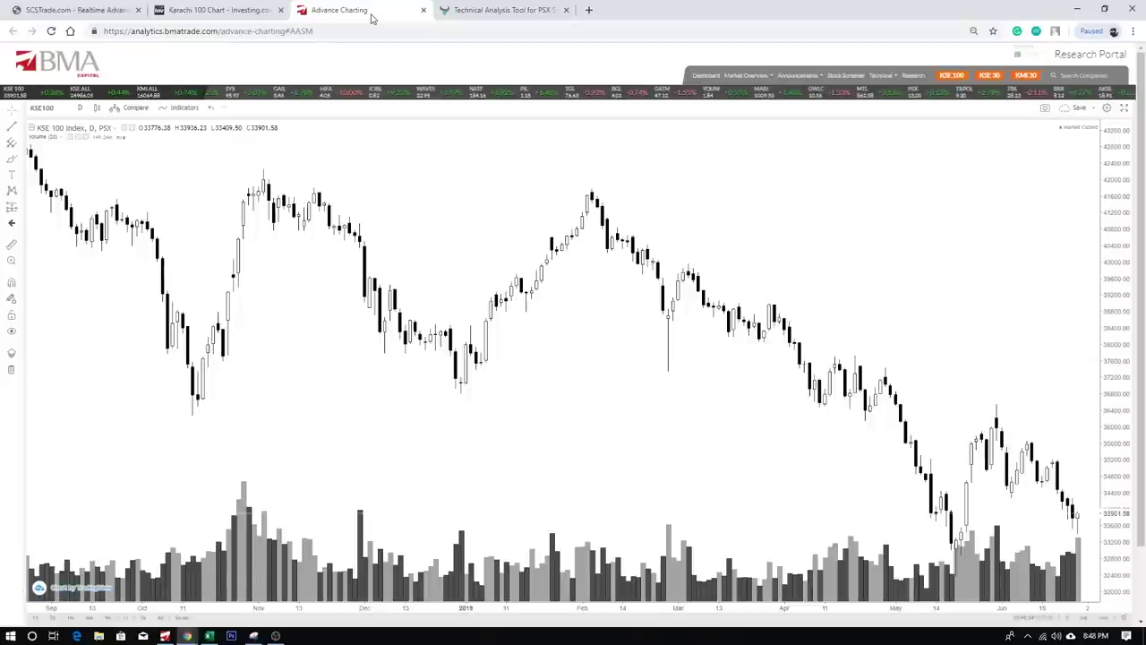
pyautogui.click(238, 11)
pyautogui.click(79, 7)
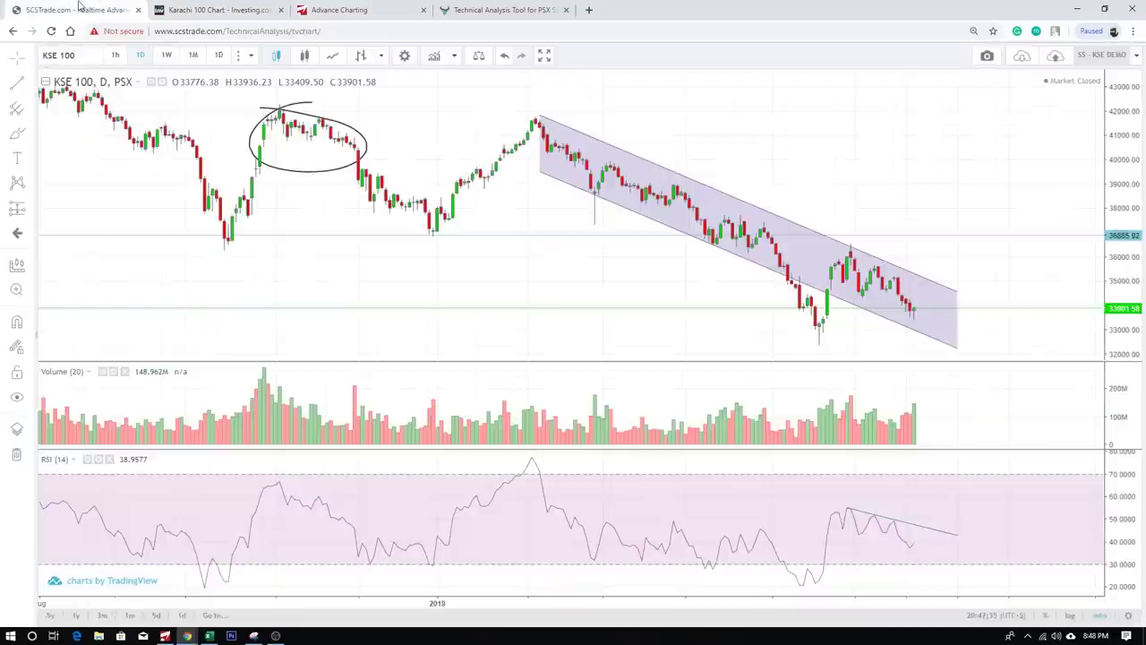
pyautogui.click(271, 9)
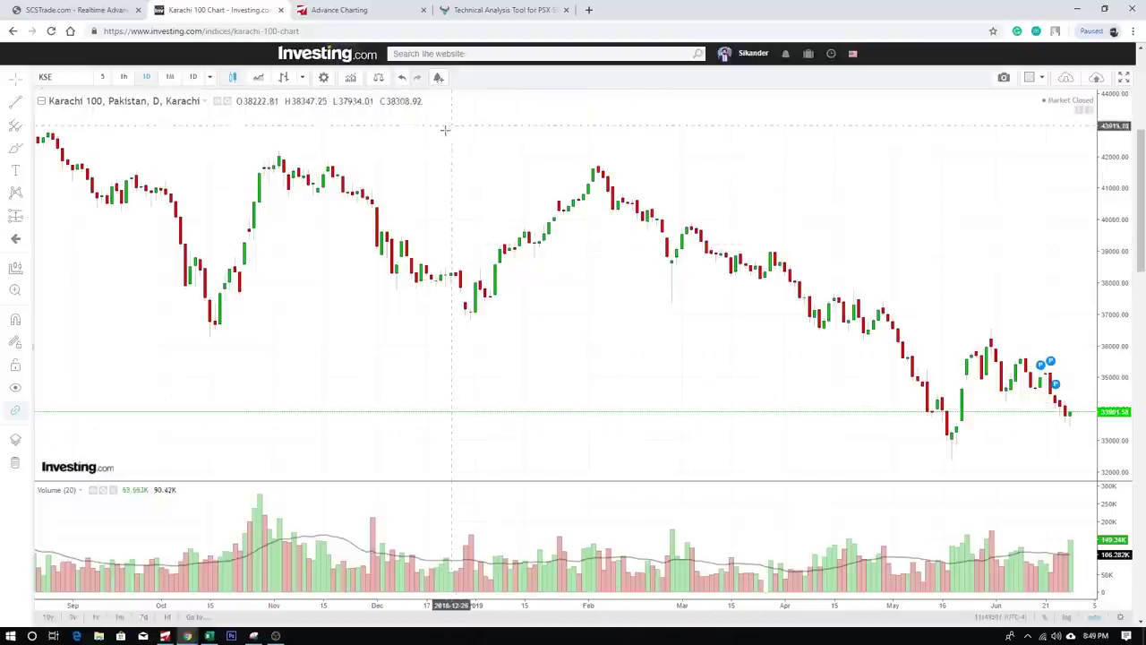
# Close the alert dialog unused, then place a horizontal ray near 32433 below the May low.
pyautogui.click(439, 78)
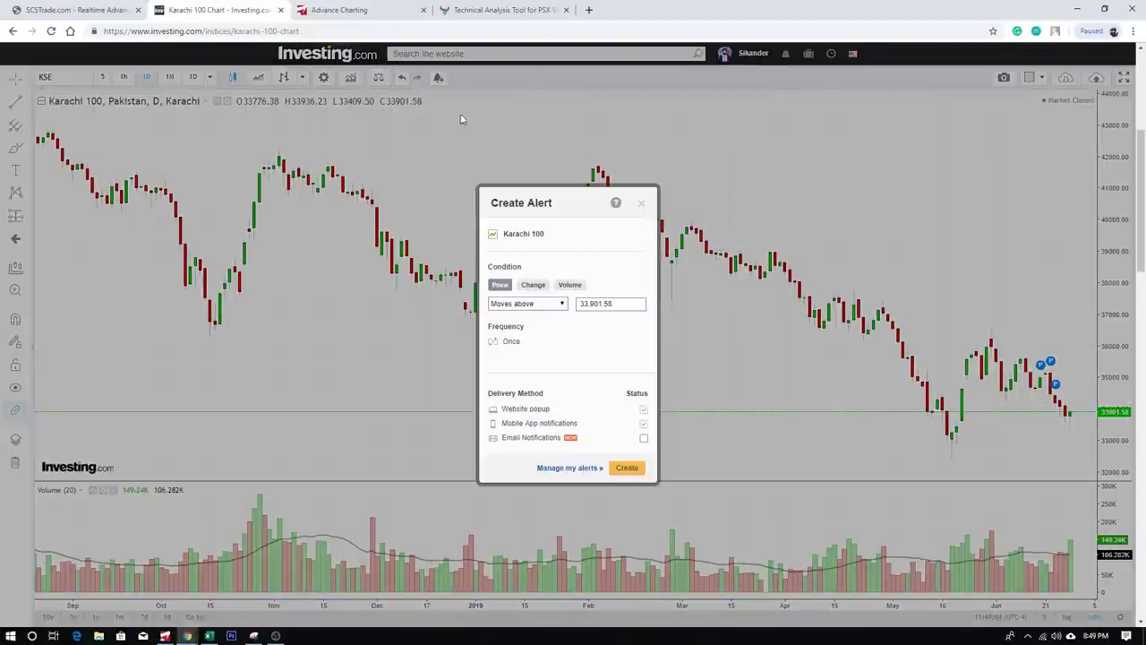
pyautogui.click(614, 308)
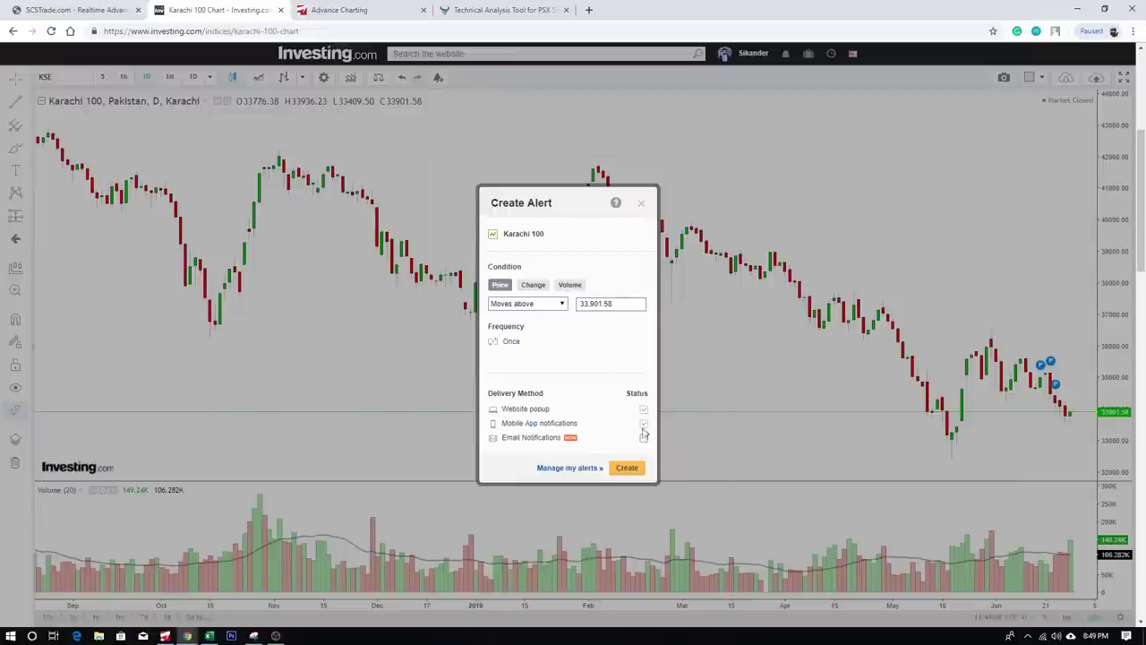
pyautogui.click(641, 203)
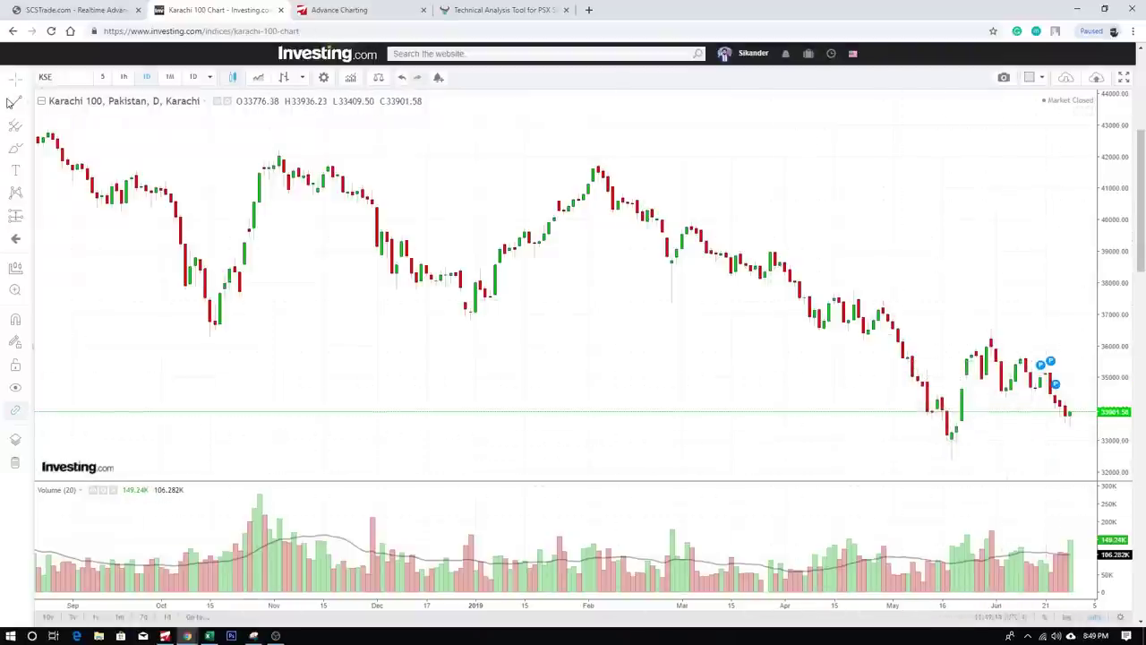
pyautogui.click(911, 458)
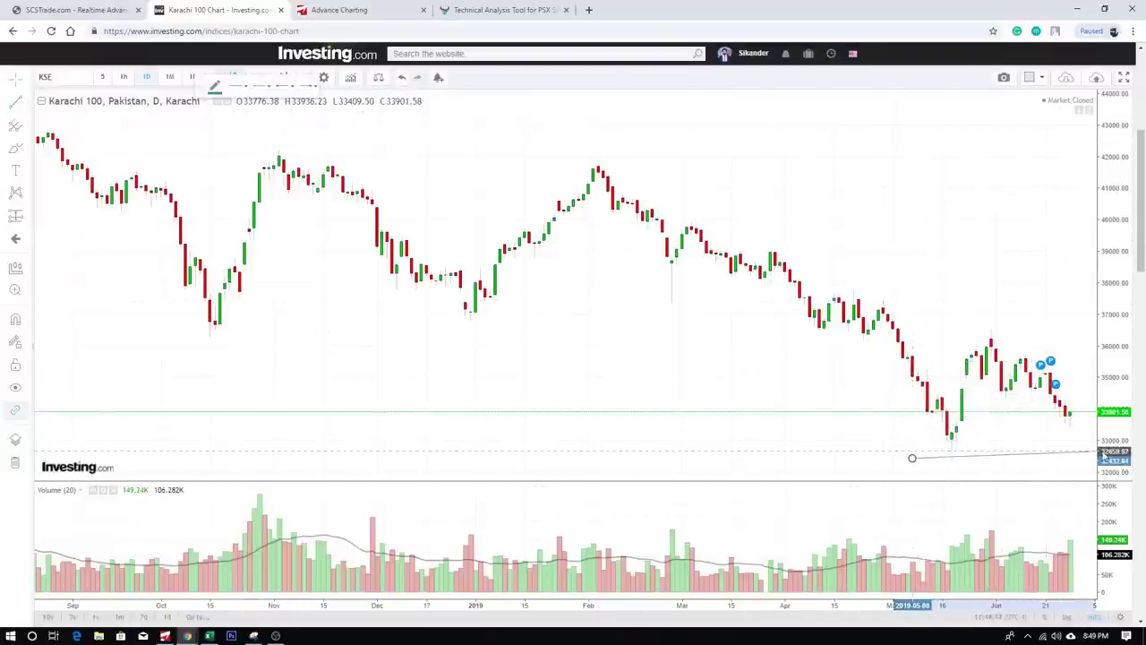
pyautogui.click(1051, 435)
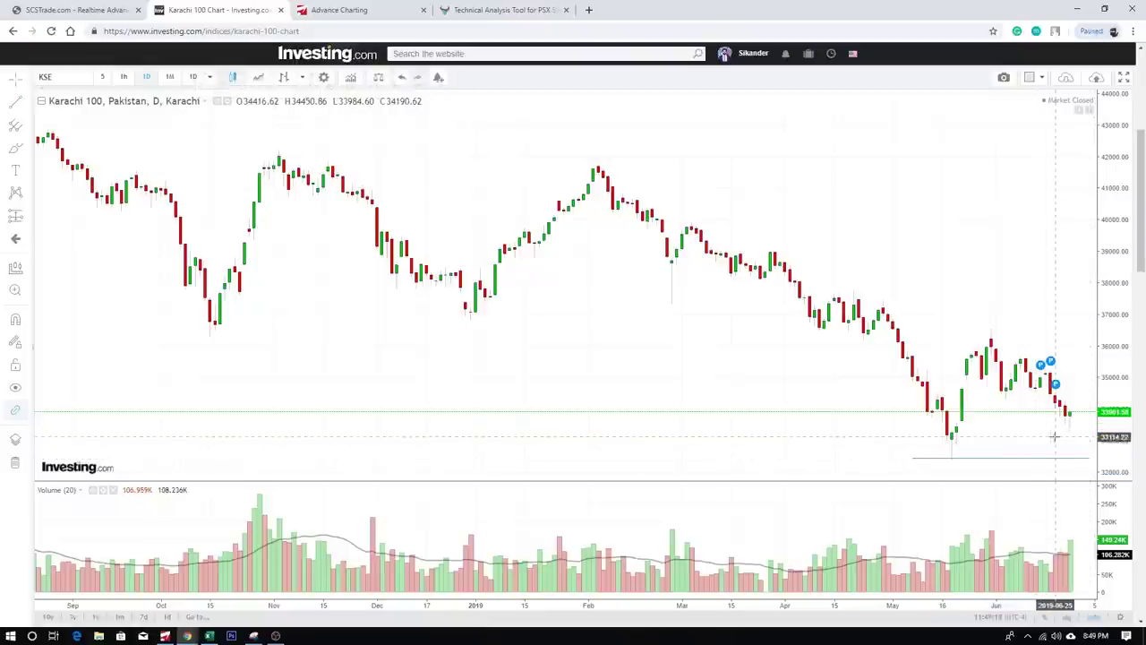
# Create a Karachi 100 alert for moves below 32600 and dismiss the confirmation.
pyautogui.click(438, 78)
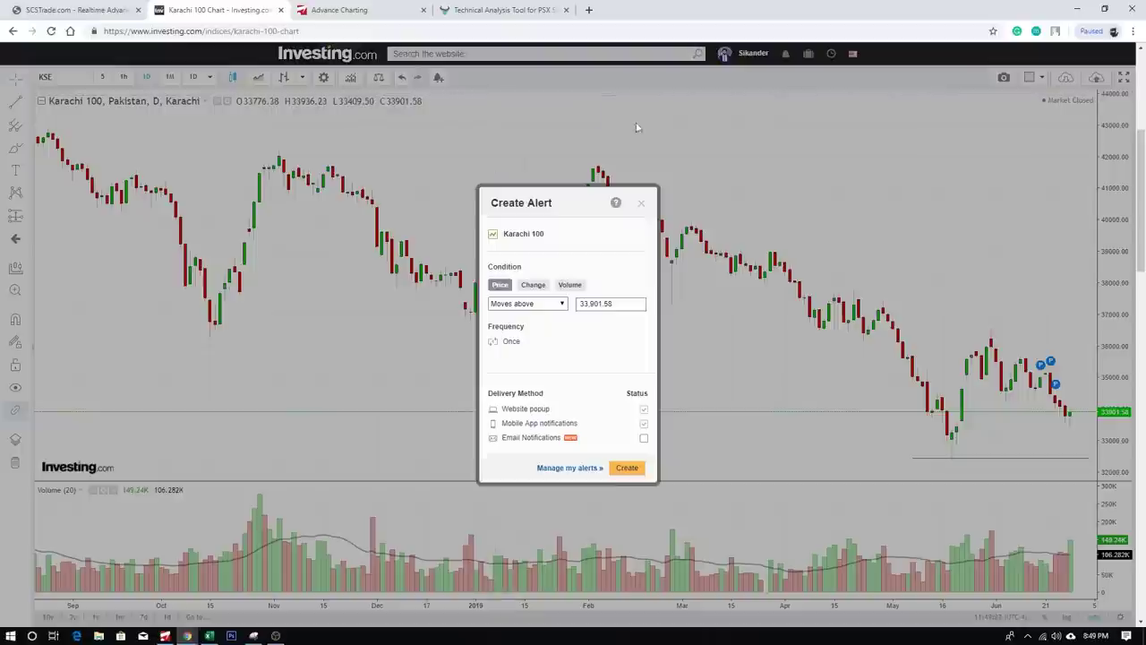
pyautogui.click(558, 307)
pyautogui.click(547, 324)
pyautogui.moveTo(624, 302); pyautogui.dragTo(577, 303)
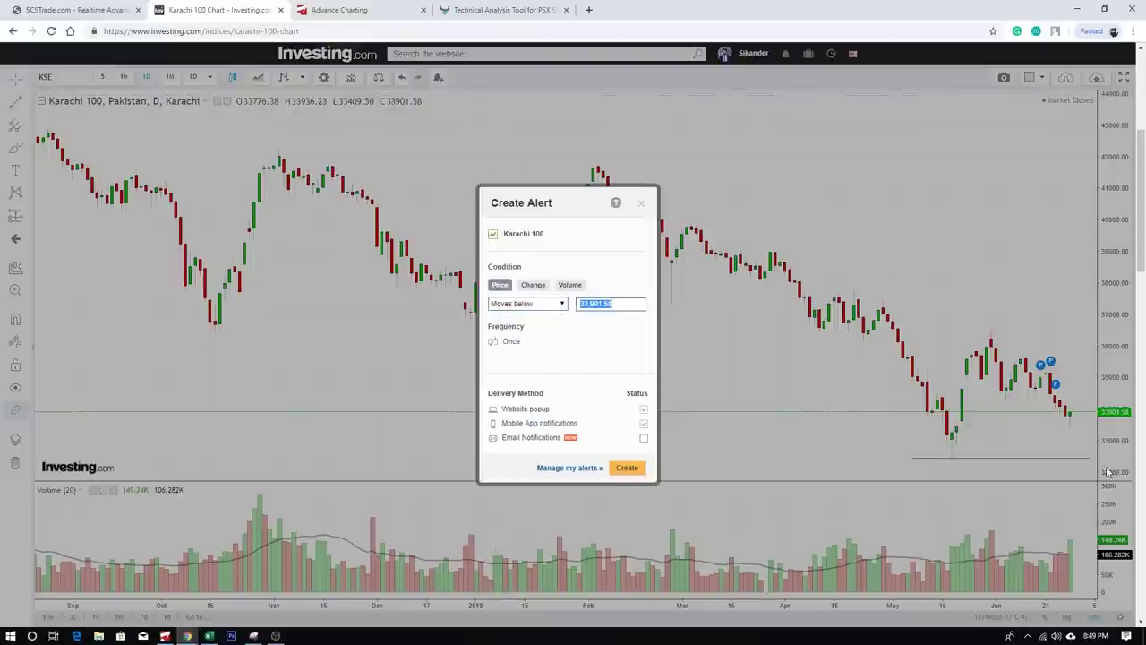
pyautogui.write('32600')
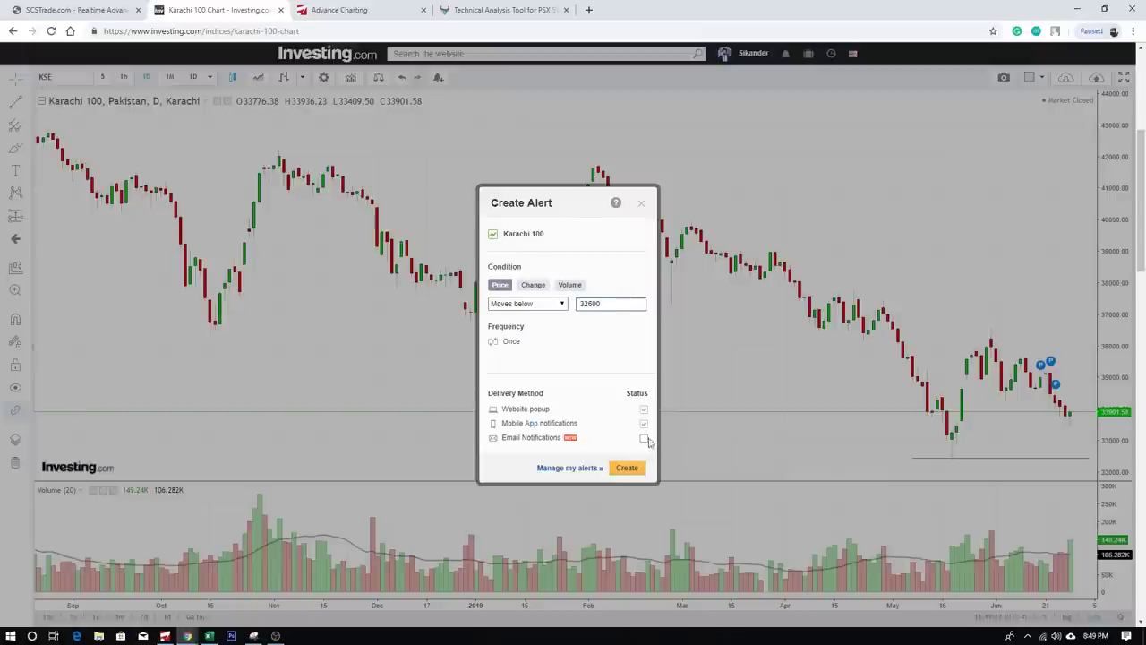
pyautogui.click(626, 468)
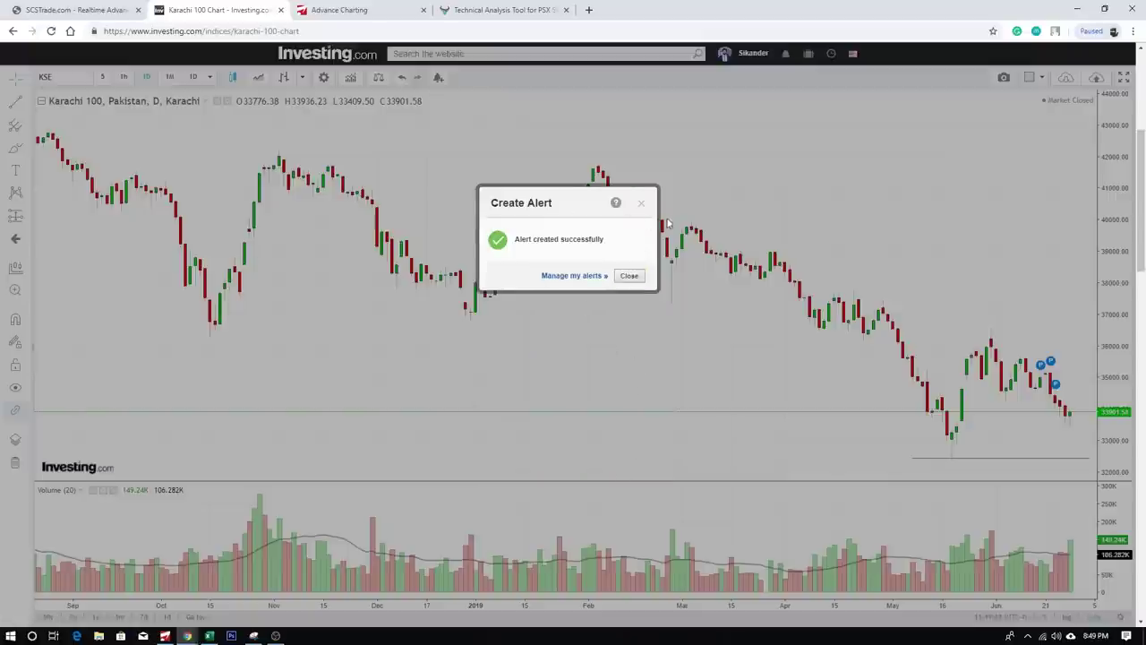
pyautogui.click(639, 204)
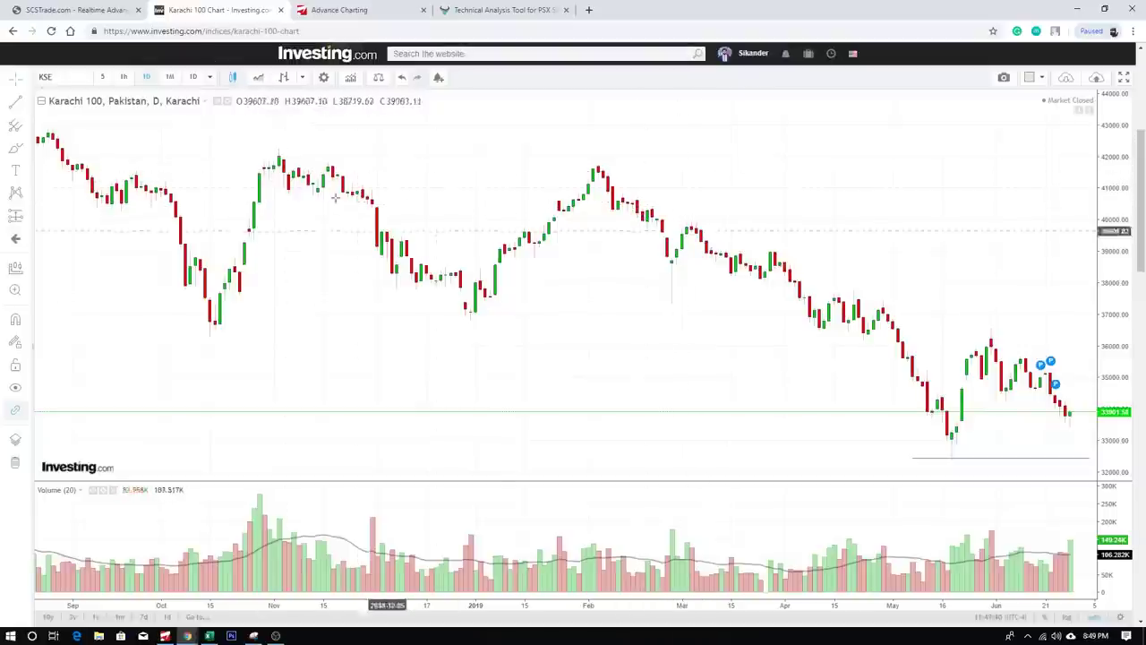
# Check the account menu and the saved chart layouts list, which is empty.
pyautogui.click(752, 54)
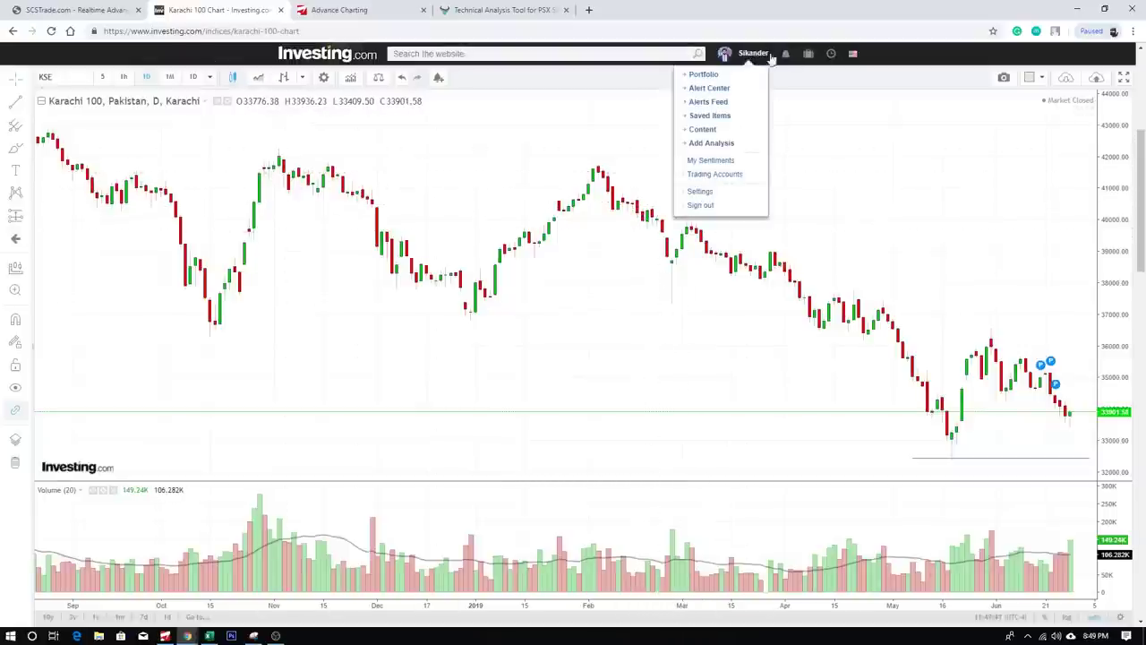
pyautogui.click(741, 53)
pyautogui.click(743, 54)
pyautogui.click(743, 54)
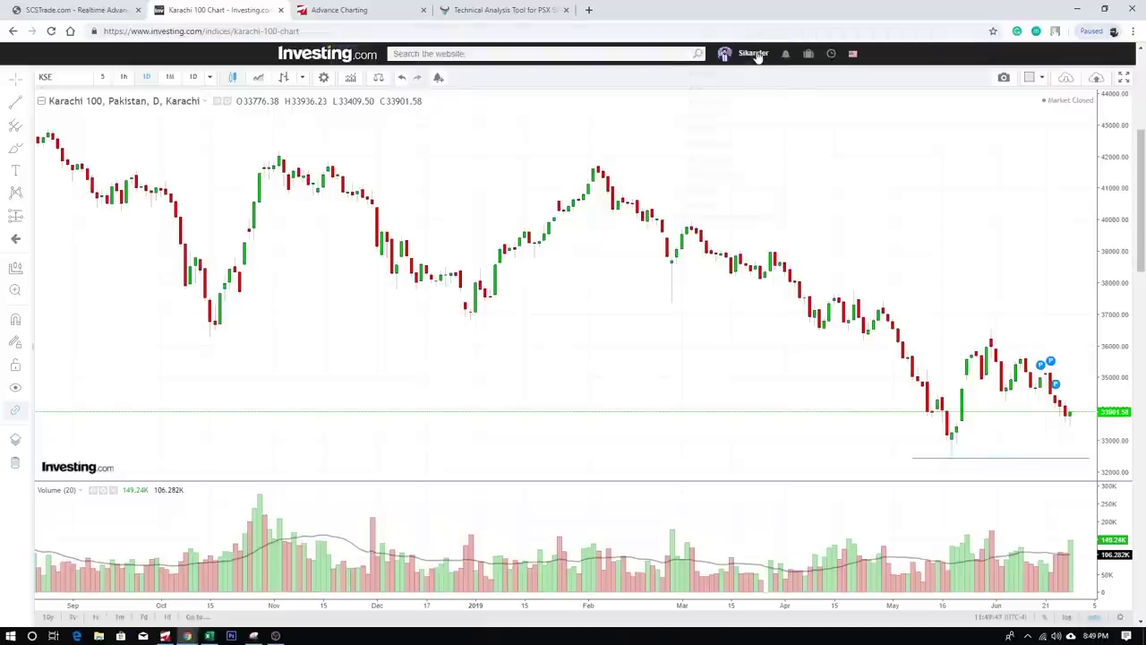
pyautogui.click(1066, 79)
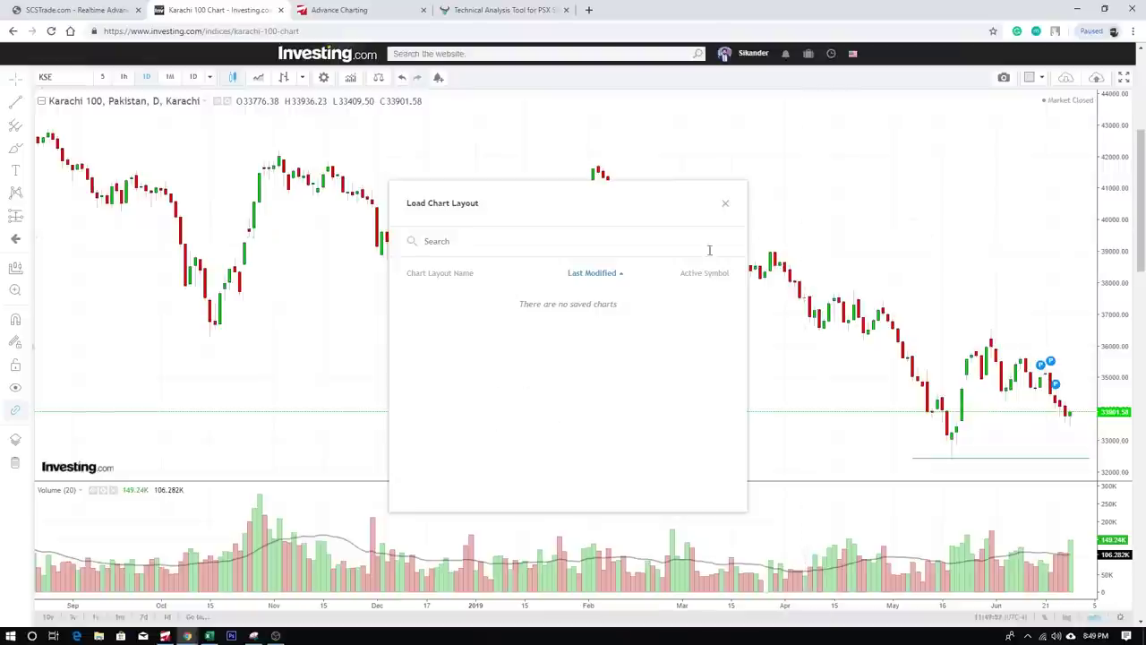
pyautogui.click(724, 204)
# Draw the descending channel's upper and lower lines from February to June 2019.
pyautogui.click(15, 152)
pyautogui.click(586, 150)
pyautogui.click(1010, 338)
pyautogui.click(541, 195)
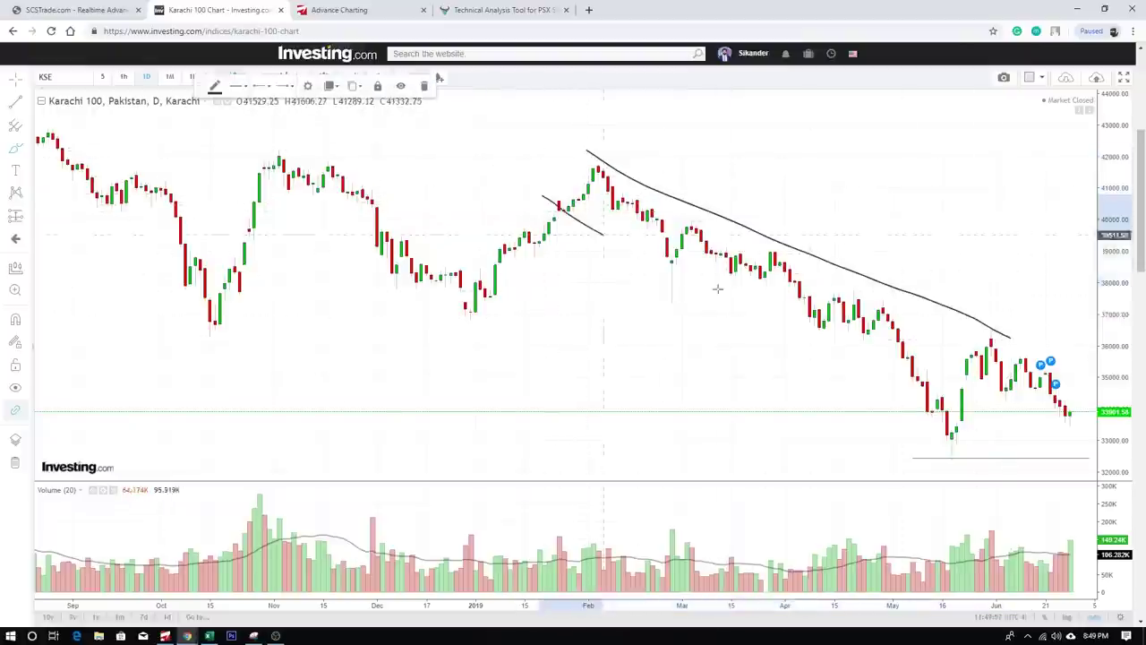
pyautogui.click(957, 387)
# Add a rising line off the May low plus short lines under the June candles and late-June high.
pyautogui.click(956, 448)
pyautogui.click(1018, 374)
pyautogui.click(974, 388)
pyautogui.click(1059, 426)
pyautogui.click(1019, 352)
pyautogui.click(1108, 403)
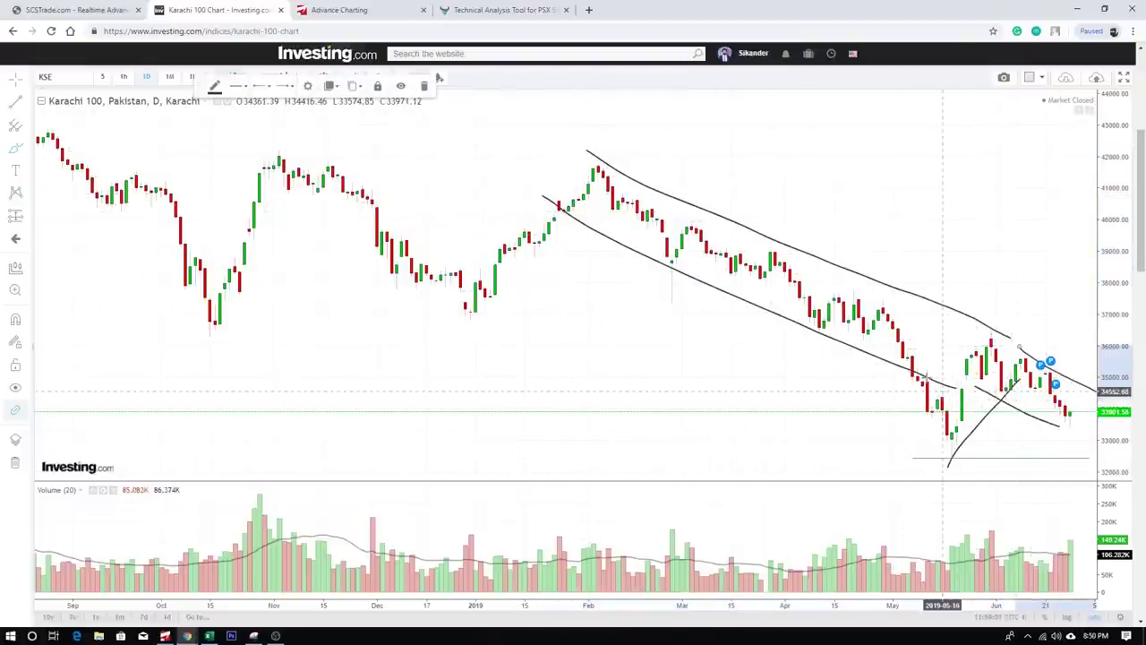
pyautogui.scroll(3, 1003, 204)
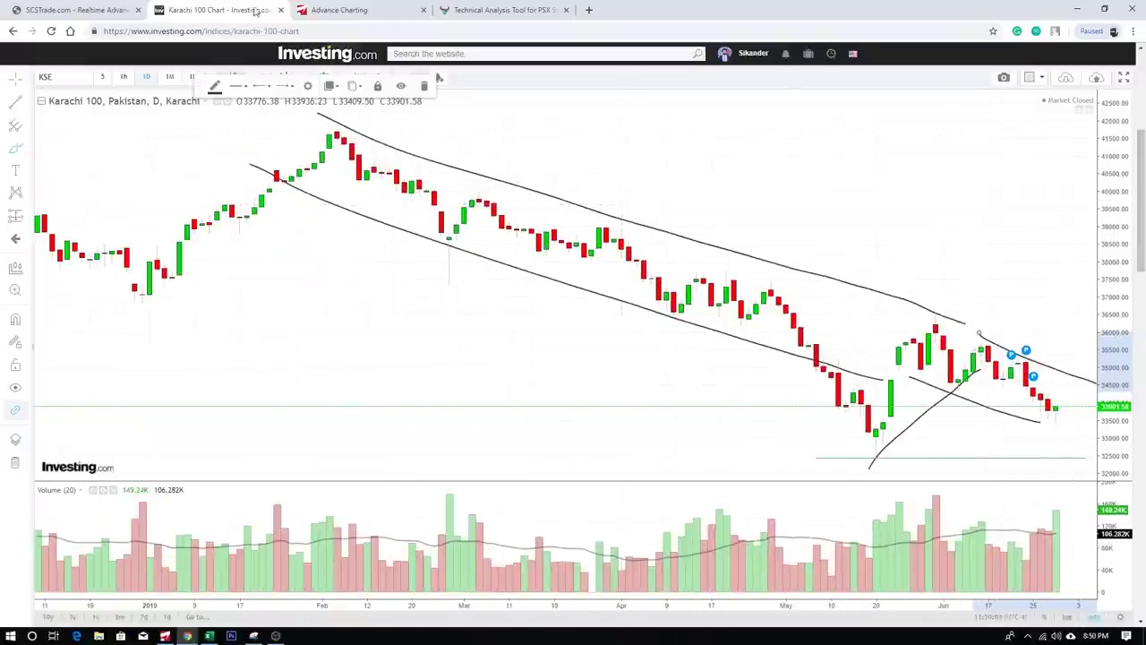
# Save the annotated Karachi 100 chart as a new layout named 'SS - kse'.
pyautogui.click(1096, 78)
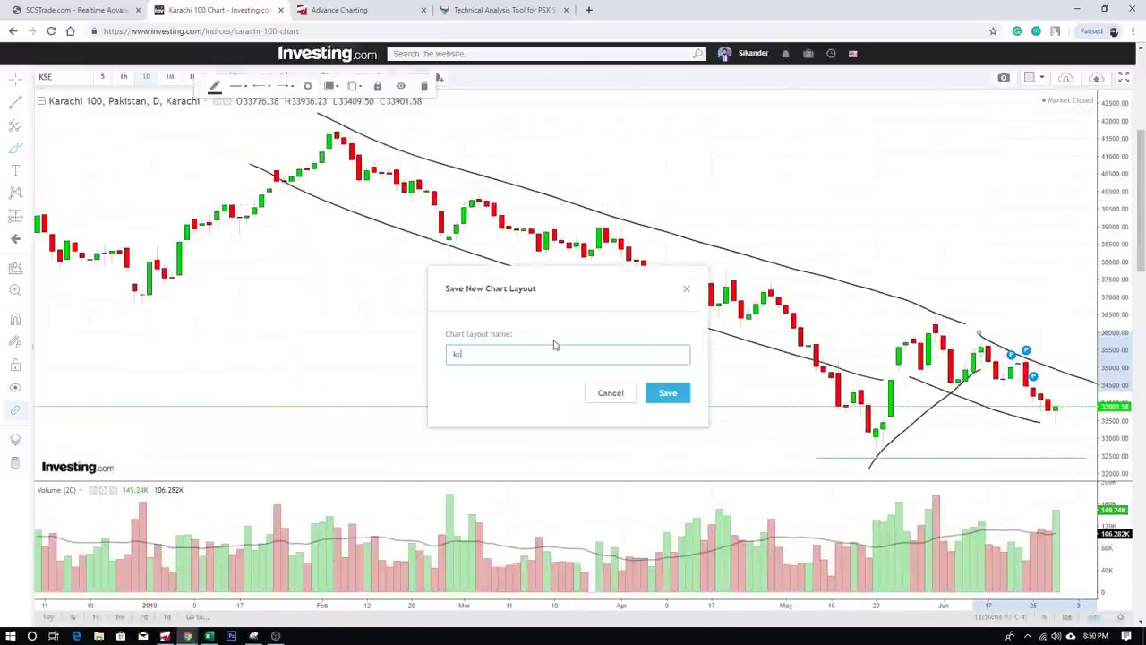
pyautogui.press('BackSpace')
pyautogui.press('BackSpace')
pyautogui.press('BackSpace')
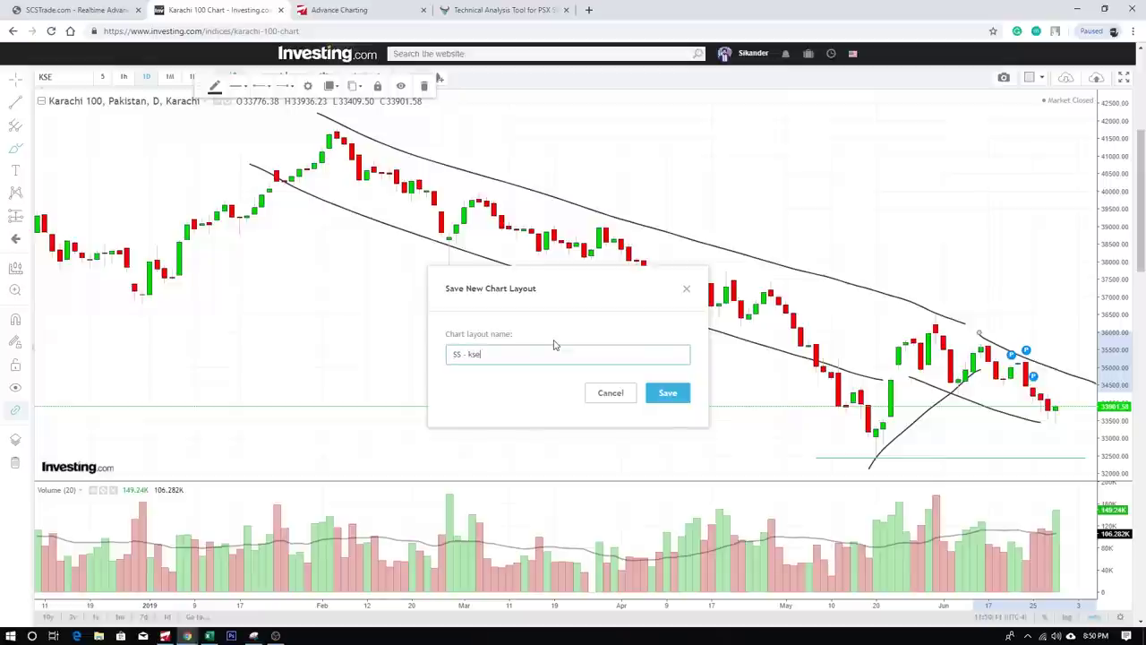
pyautogui.write('SS - kse')
pyautogui.click(650, 394)
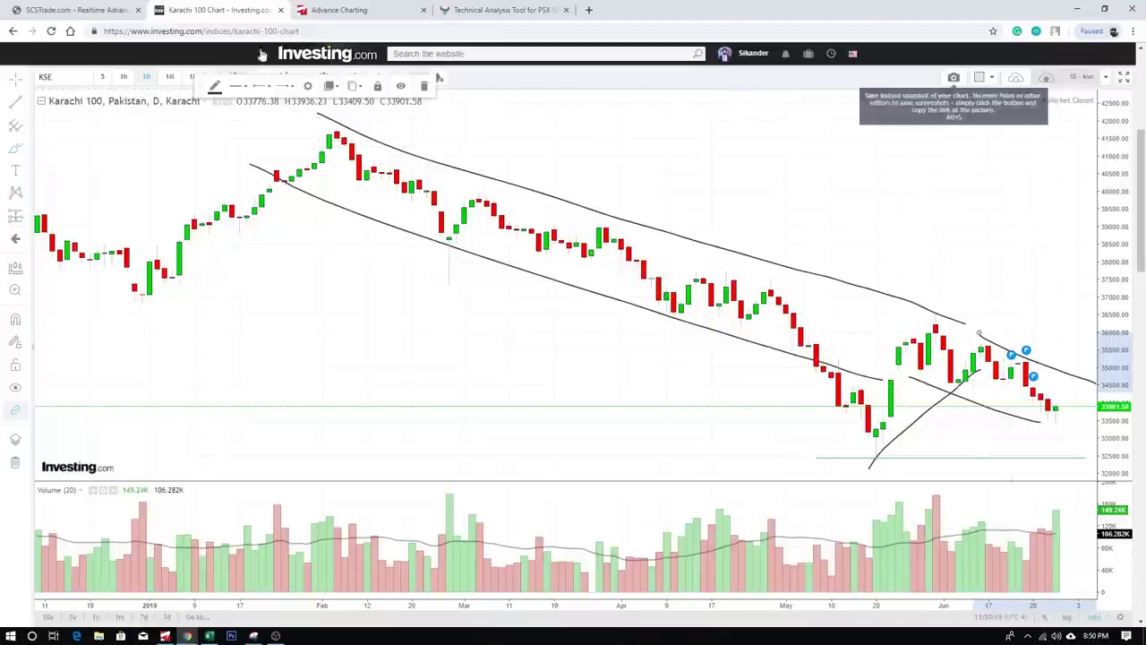
pyautogui.scroll(-3, 631, 299)
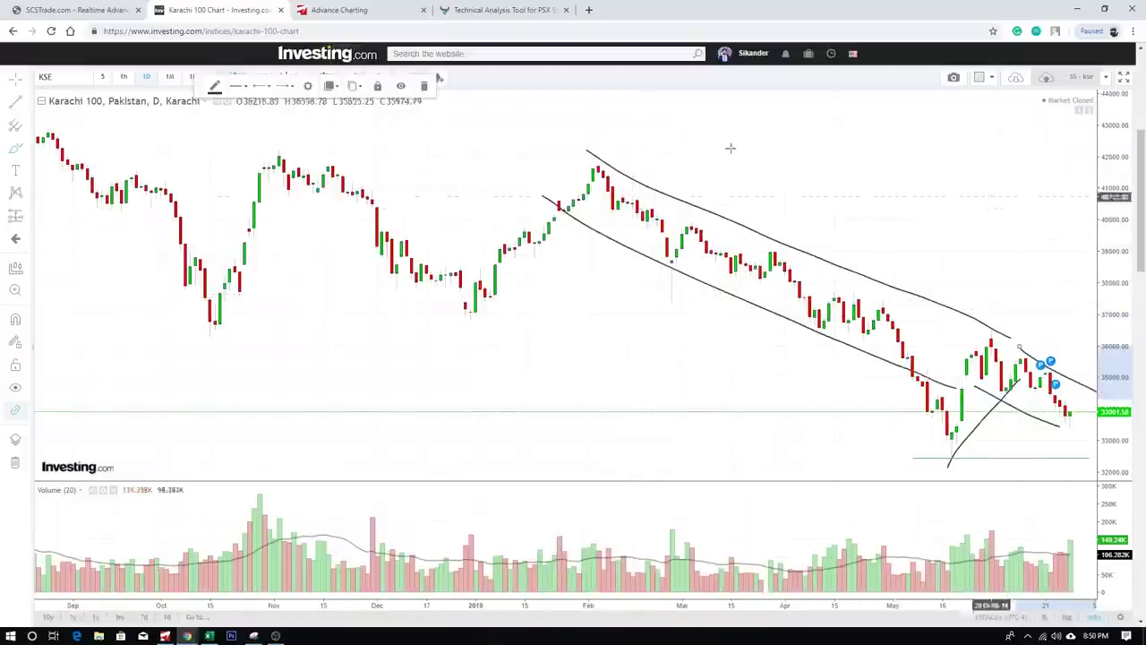
# Search 'HC' and load the HATC Honda Atlas Cars (Pakistan) Ltd daily chart.
pyautogui.click(76, 78)
pyautogui.write('HCAR')
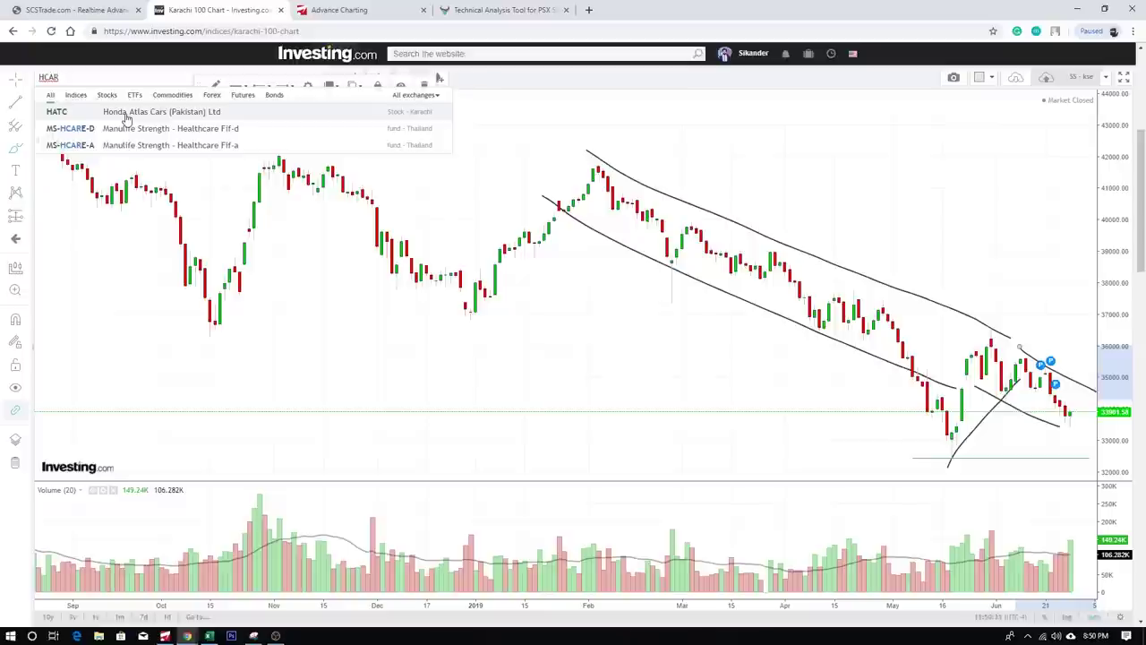
pyautogui.click(128, 117)
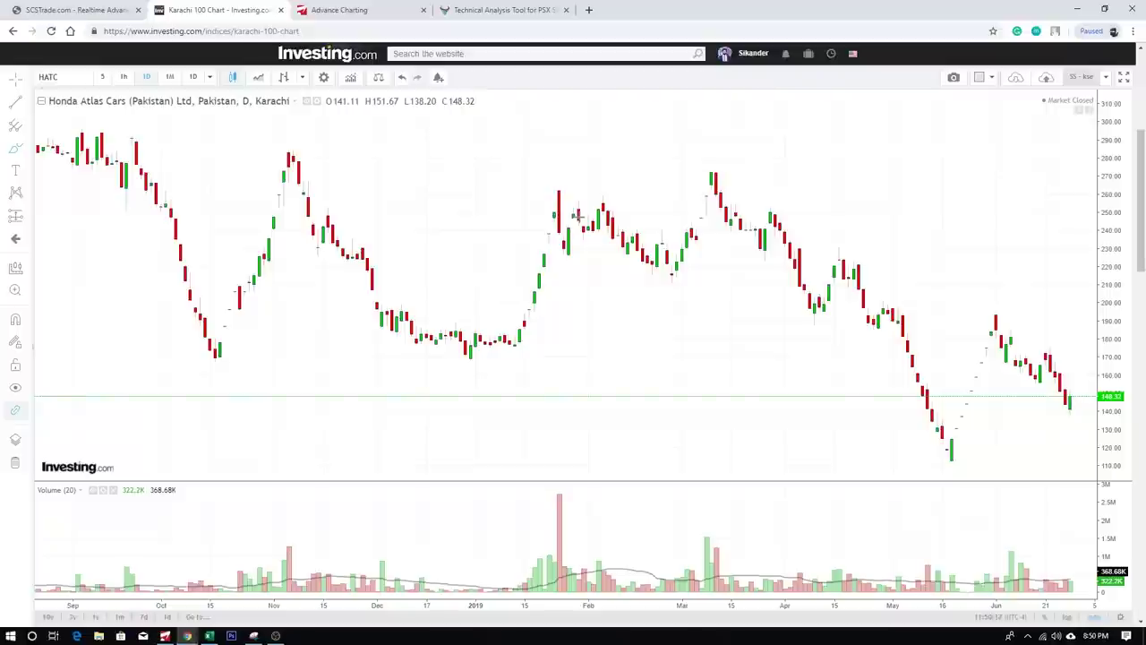
pyautogui.scroll(2, 992, 423)
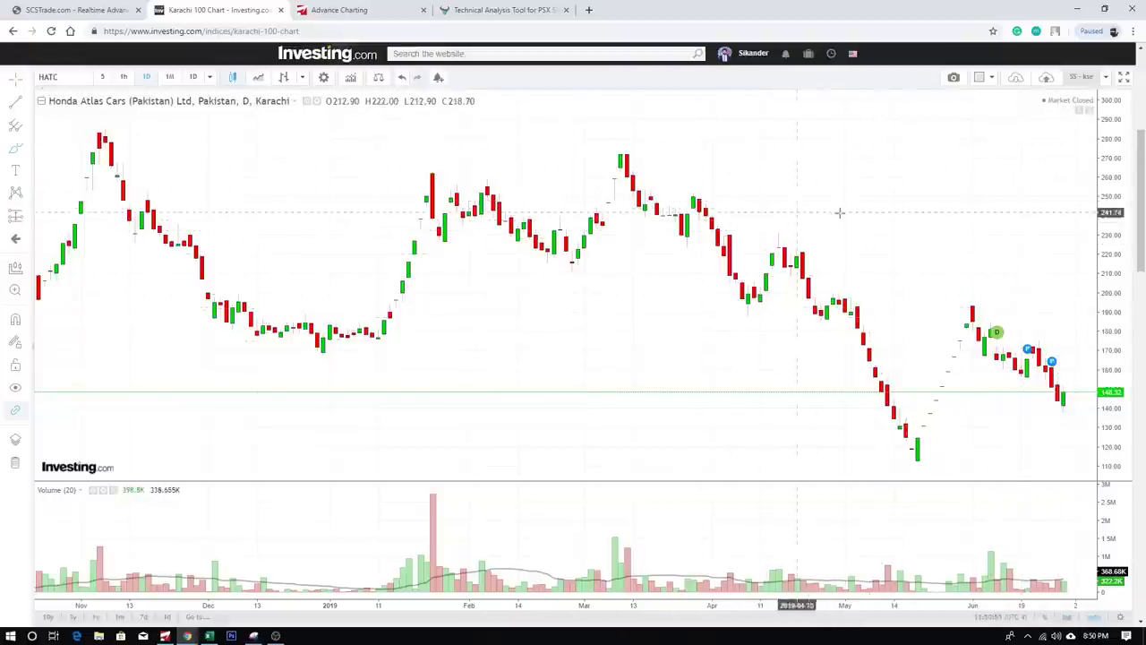
pyautogui.click(77, 82)
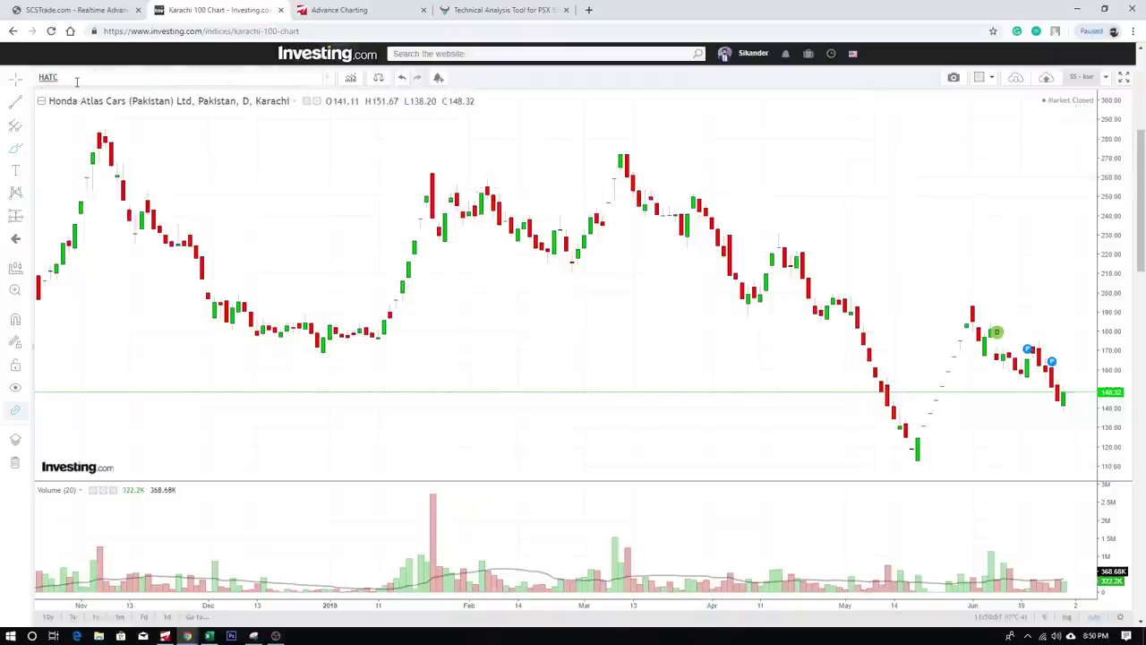
# Load Habib Bank Ltd, save it as layout 'SS - HBL', and bring up the BMA Trading Terminal.
pyautogui.write('HBL')
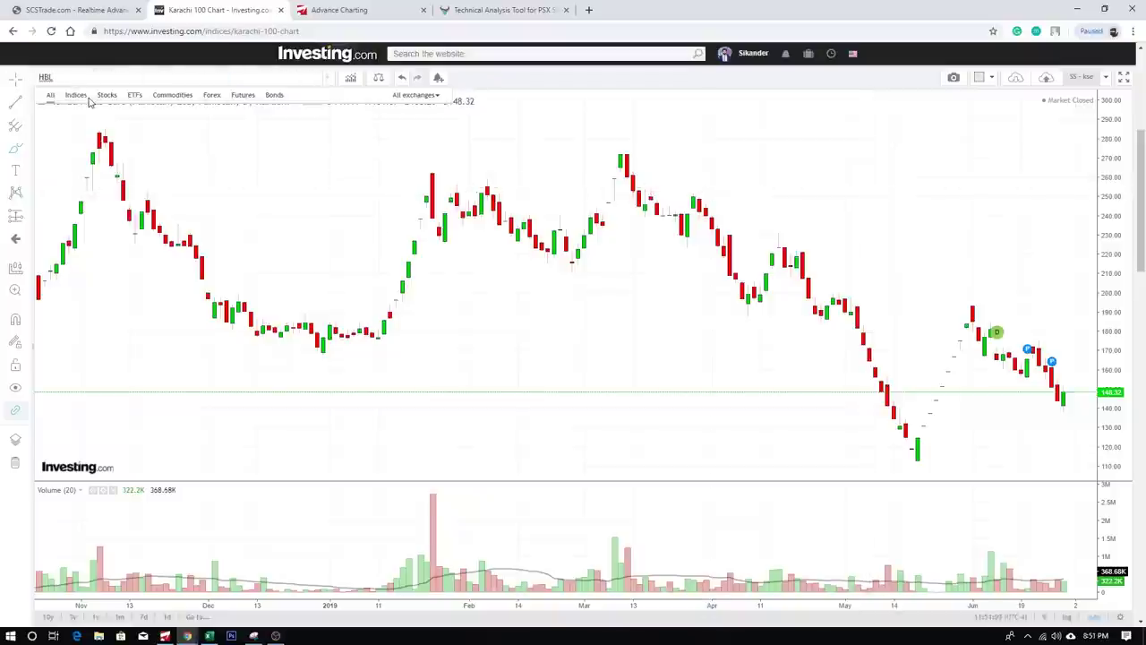
pyautogui.click(141, 114)
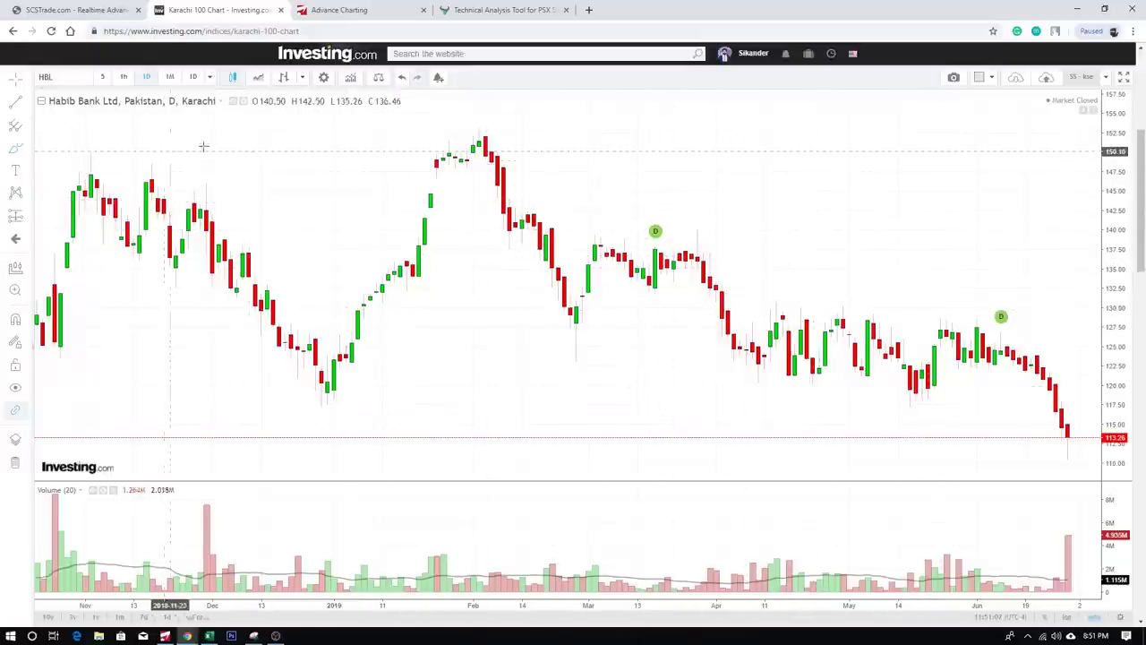
pyautogui.click(1105, 79)
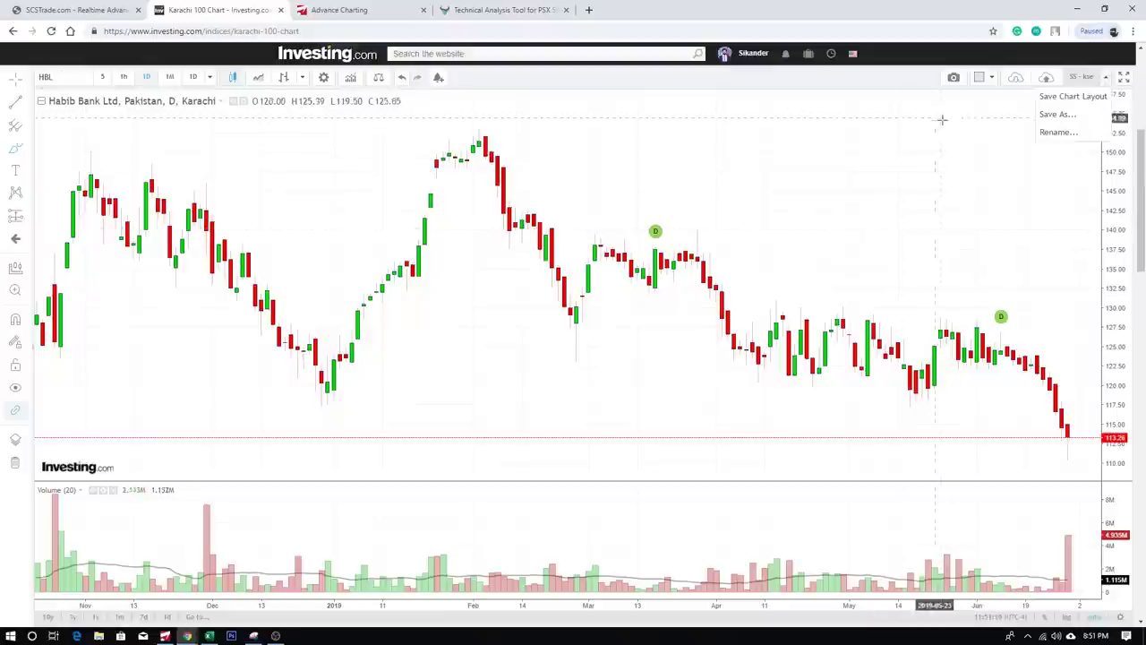
pyautogui.click(1056, 114)
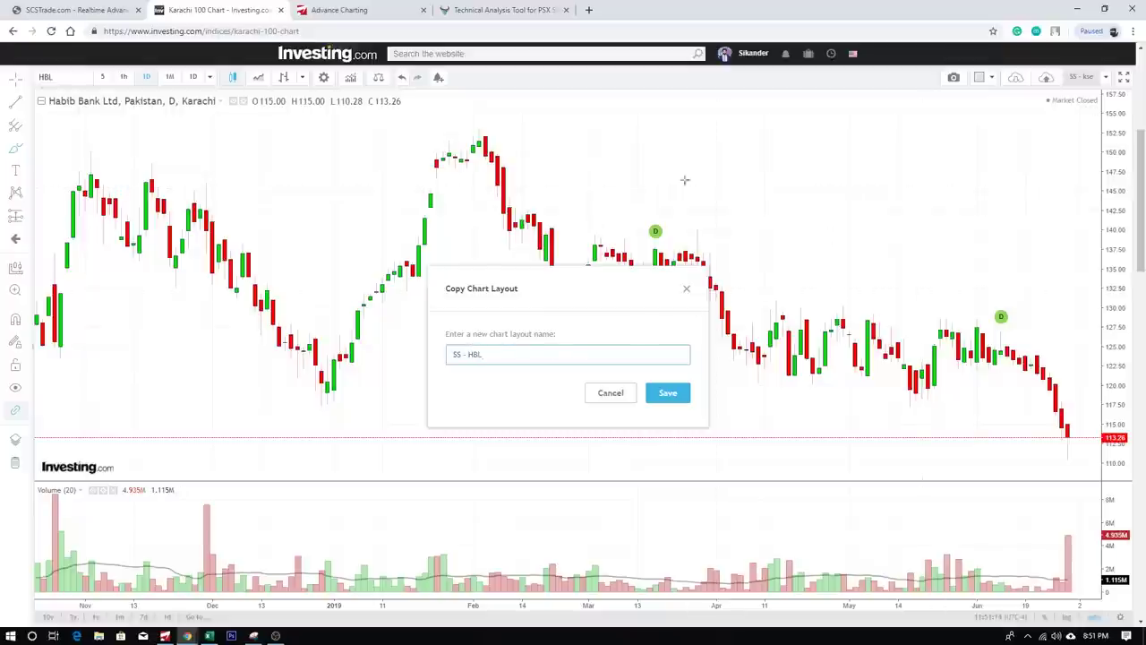
pyautogui.click(667, 392)
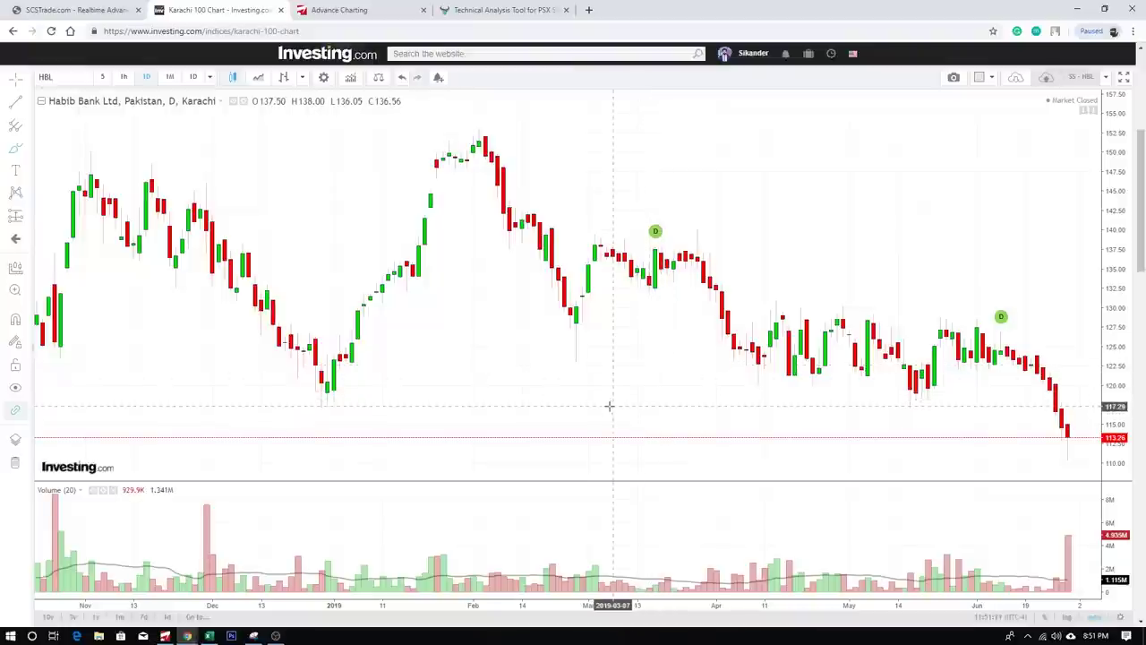
pyautogui.scroll(-2, 851, 358)
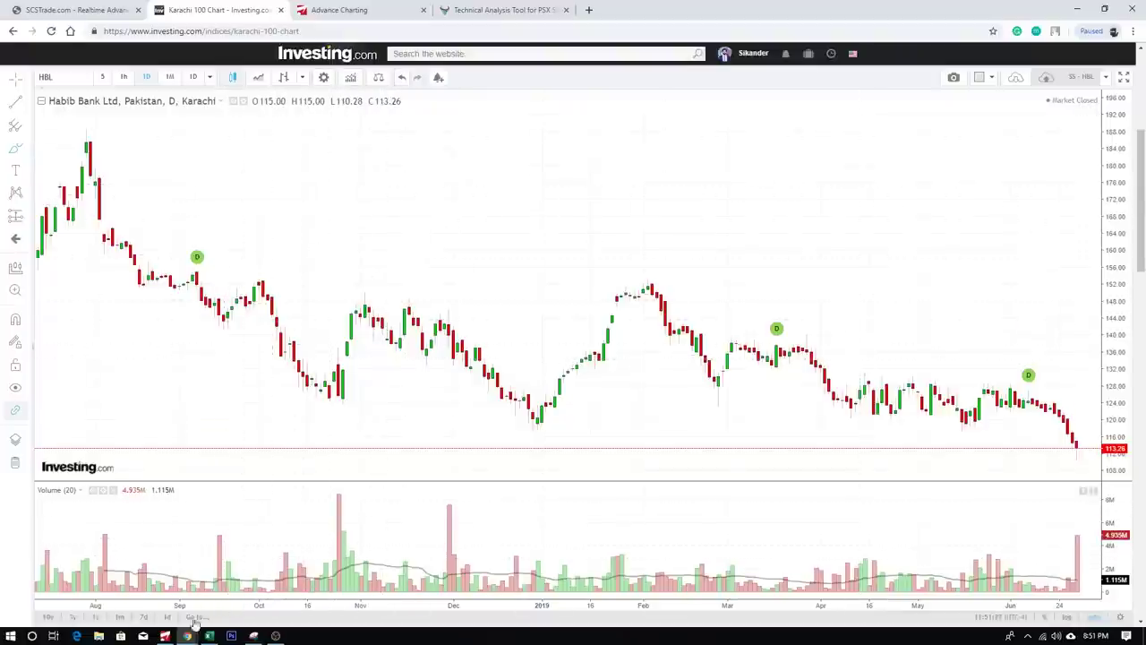
pyautogui.click(165, 635)
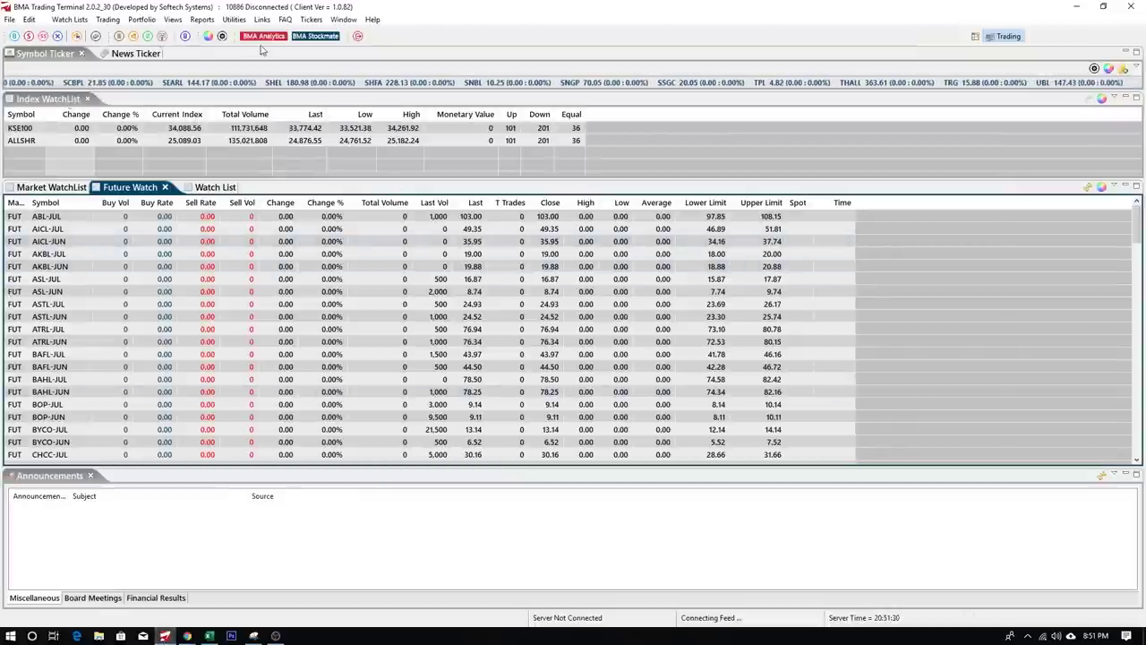
# Minimize the BMA terminal and show the KSE 100 daily candlestick chart in Advance Charting.
pyautogui.click(1080, 7)
pyautogui.click(359, 10)
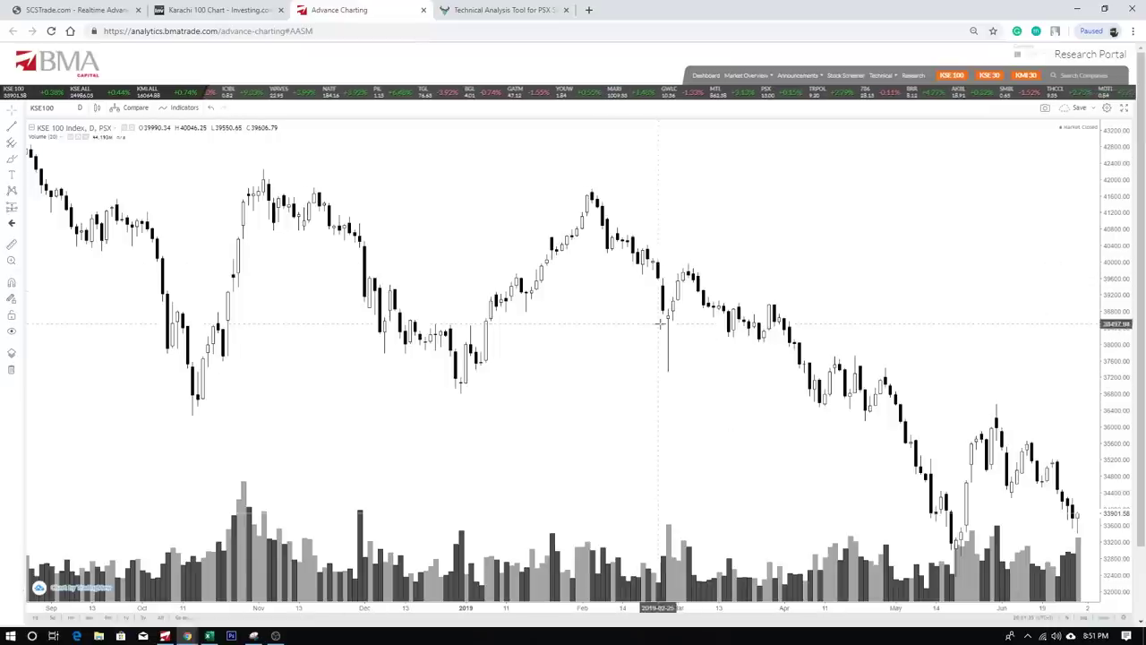
pyautogui.scroll(3, 733, 289)
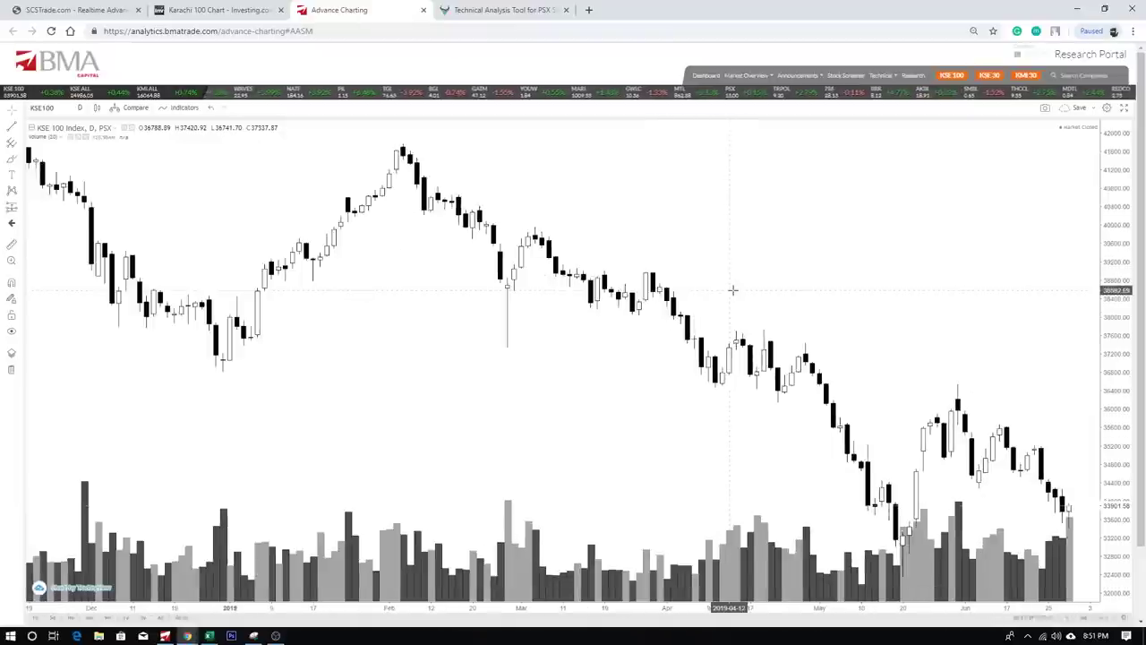
pyautogui.scroll(-2, 733, 289)
pyautogui.scroll(2, 733, 289)
pyautogui.scroll(-2, 732, 289)
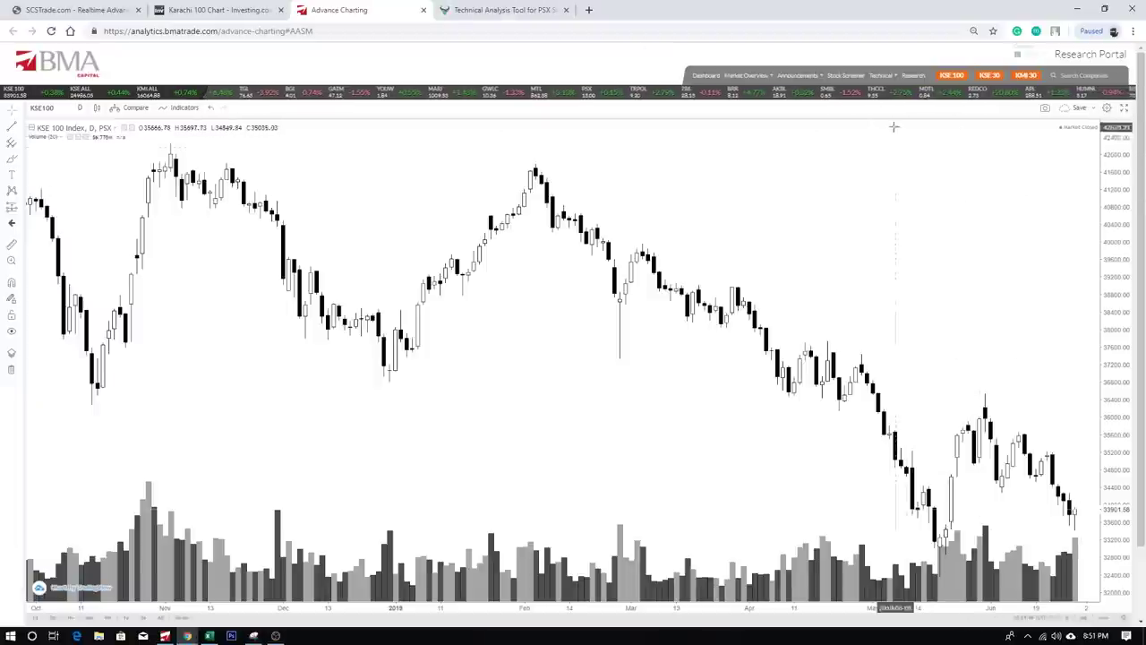
# In Chart Properties, set the vertical grid lines to grey and raise their opacity.
pyautogui.click(1107, 108)
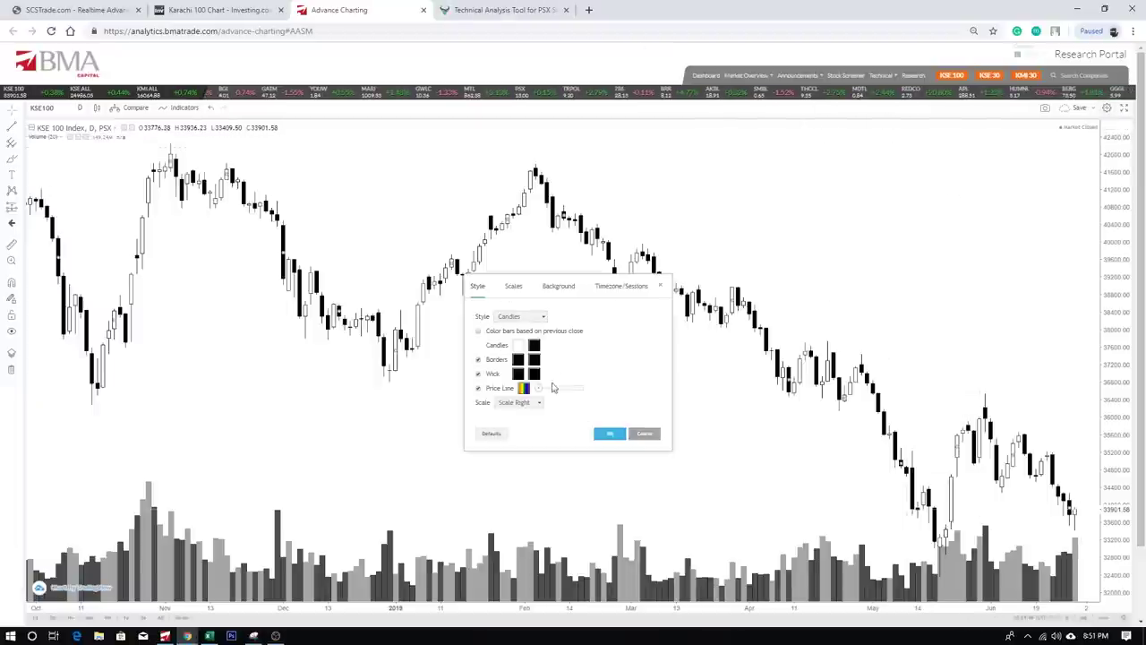
pyautogui.click(512, 285)
pyautogui.click(559, 286)
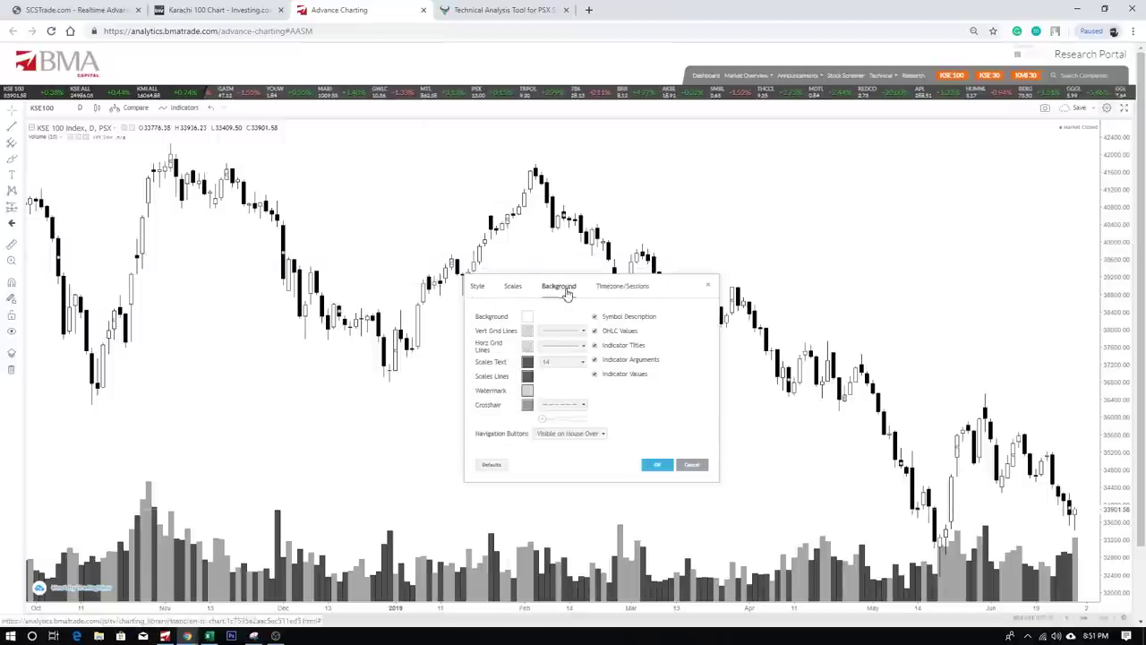
pyautogui.click(526, 332)
pyautogui.click(534, 344)
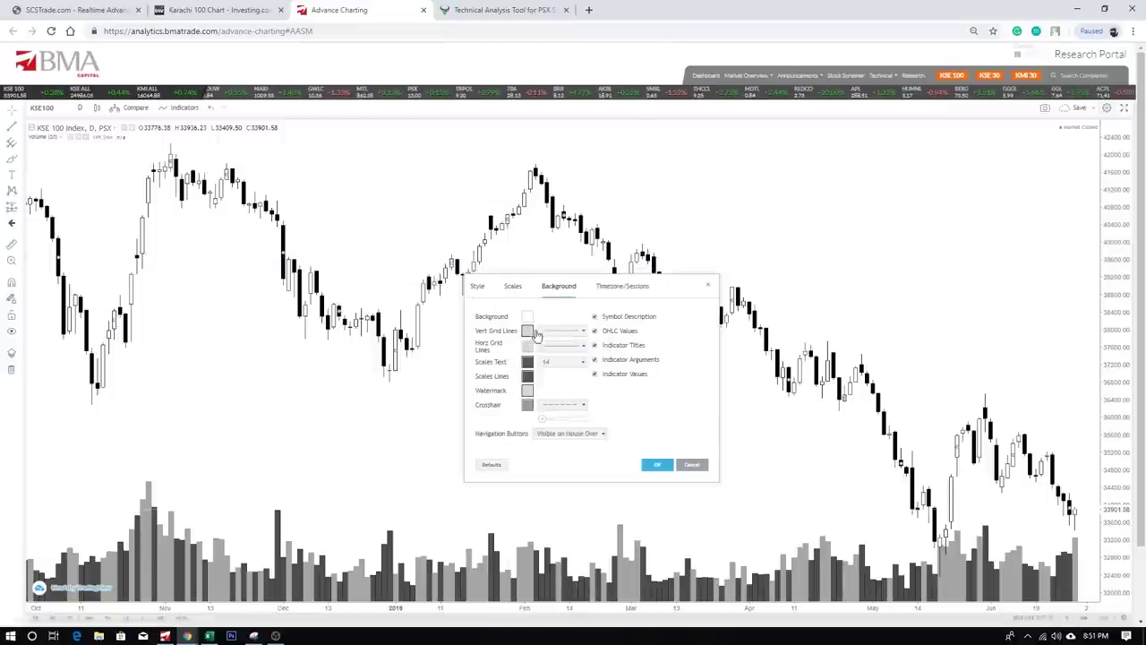
pyautogui.click(528, 331)
pyautogui.moveTo(571, 417)
pyautogui.mouseDown()
pyautogui.moveTo(586, 417)
pyautogui.moveTo(576, 417)
pyautogui.mouseUp()
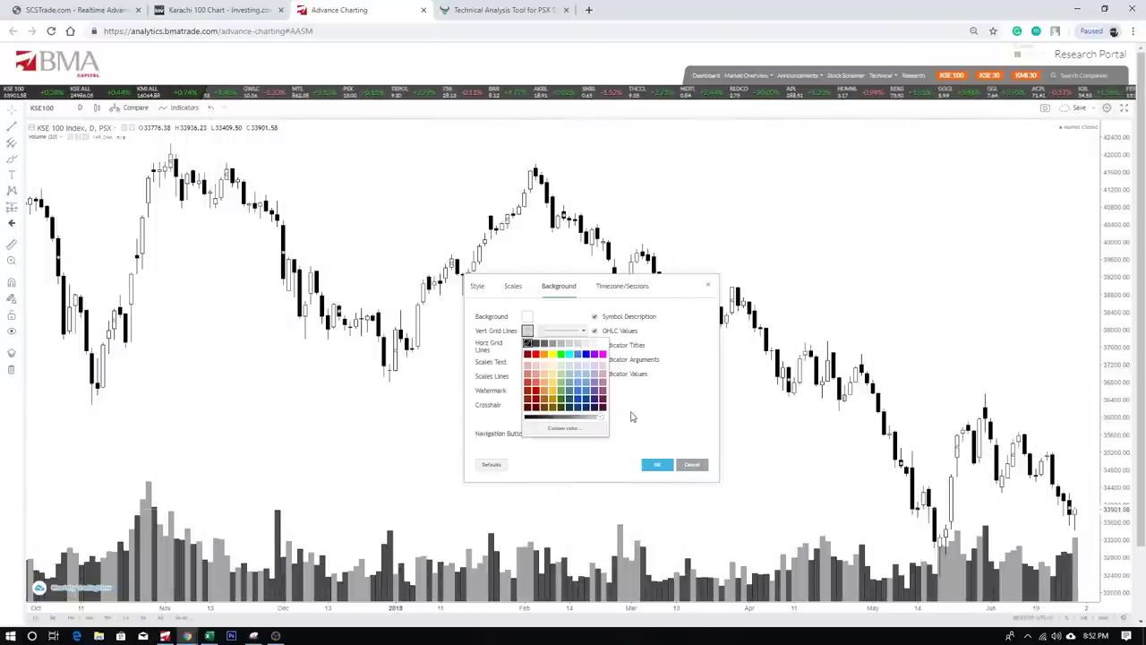
# Close the colour palette and Chart Properties, then zoom out on the chart.
pyautogui.click(692, 464)
pyautogui.click(692, 463)
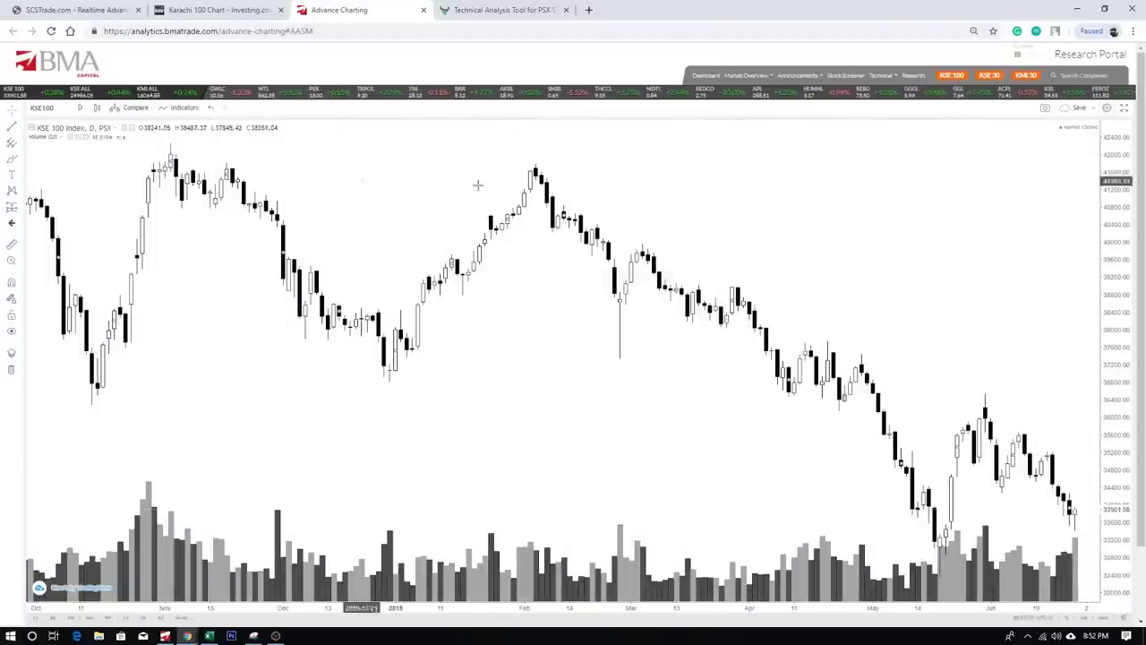
pyautogui.scroll(-1, 707, 255)
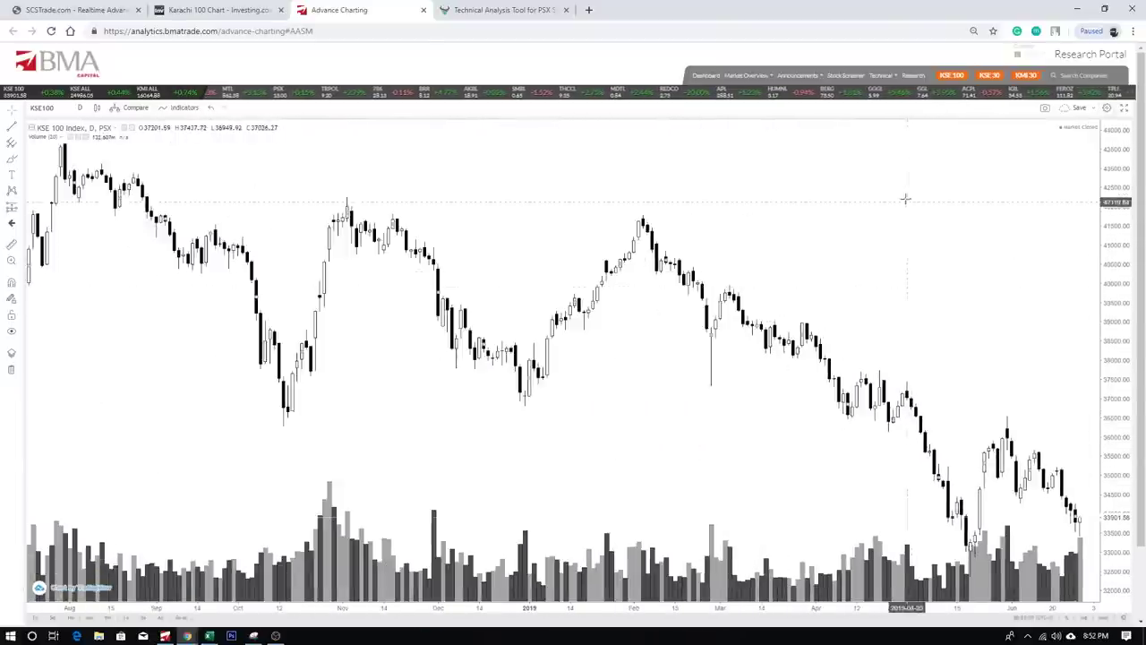
# Save the KSE 100 chart as a new chart layout with the name 'TA. KSE'.
pyautogui.click(1089, 108)
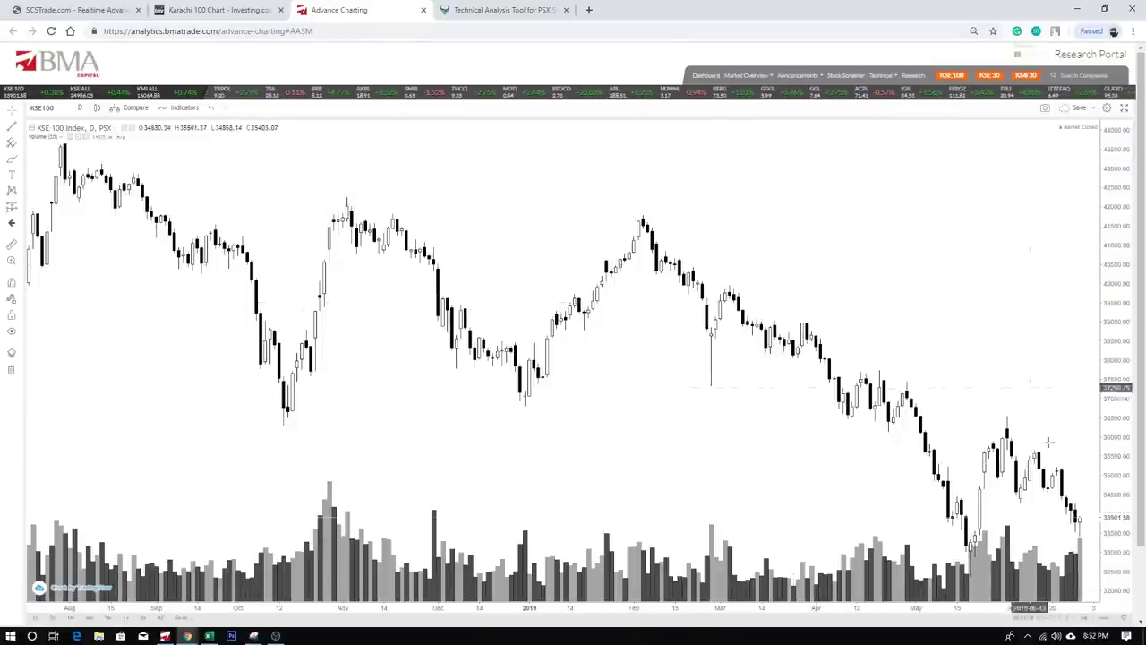
pyautogui.scroll(2, 893, 362)
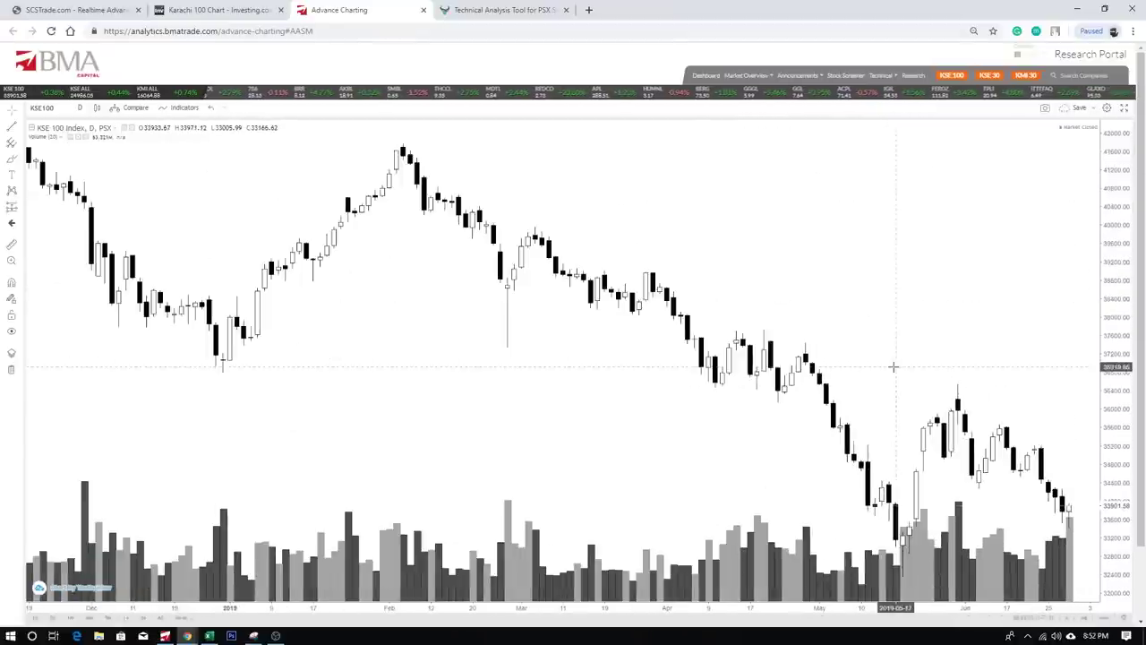
pyautogui.click(1079, 108)
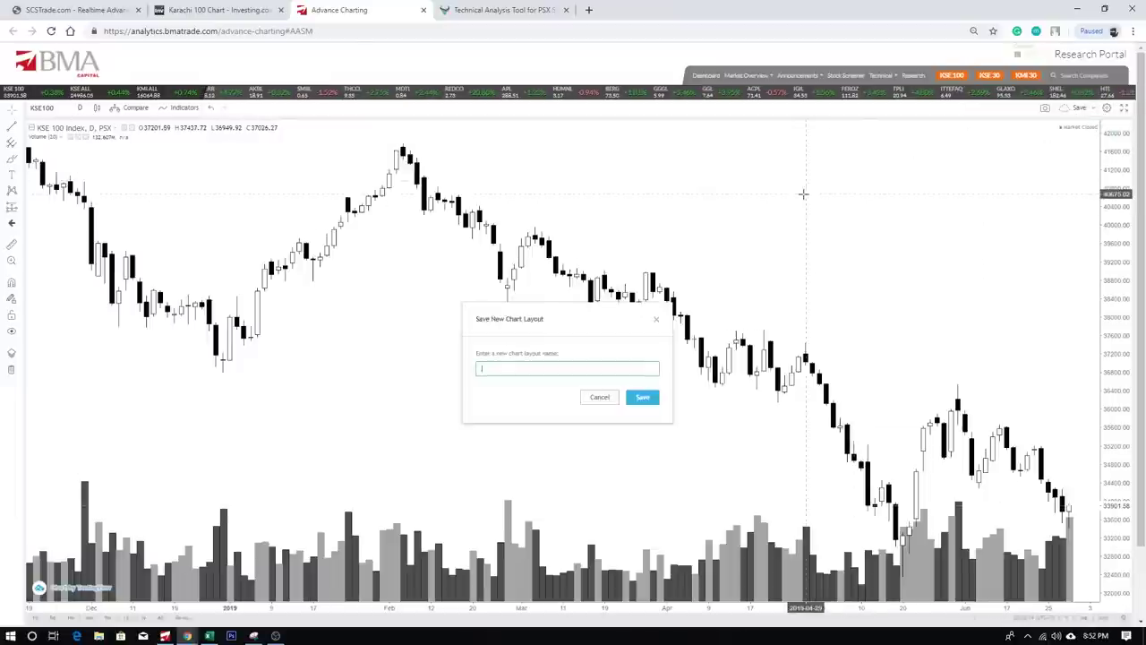
pyautogui.write('TA. KSE')
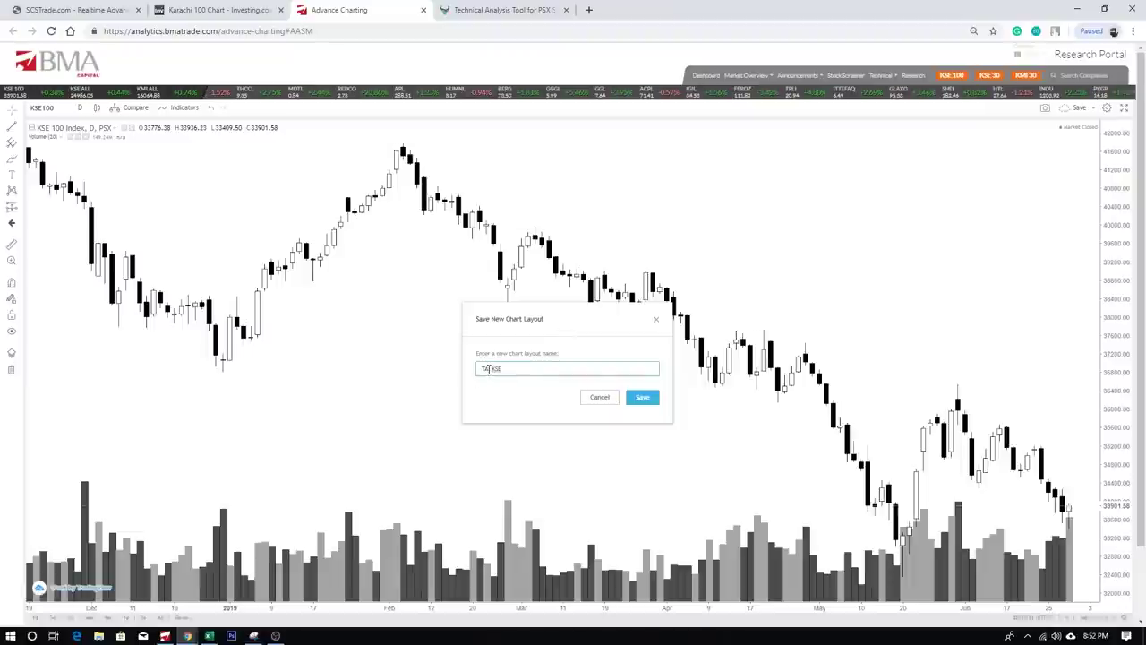
pyautogui.click(658, 401)
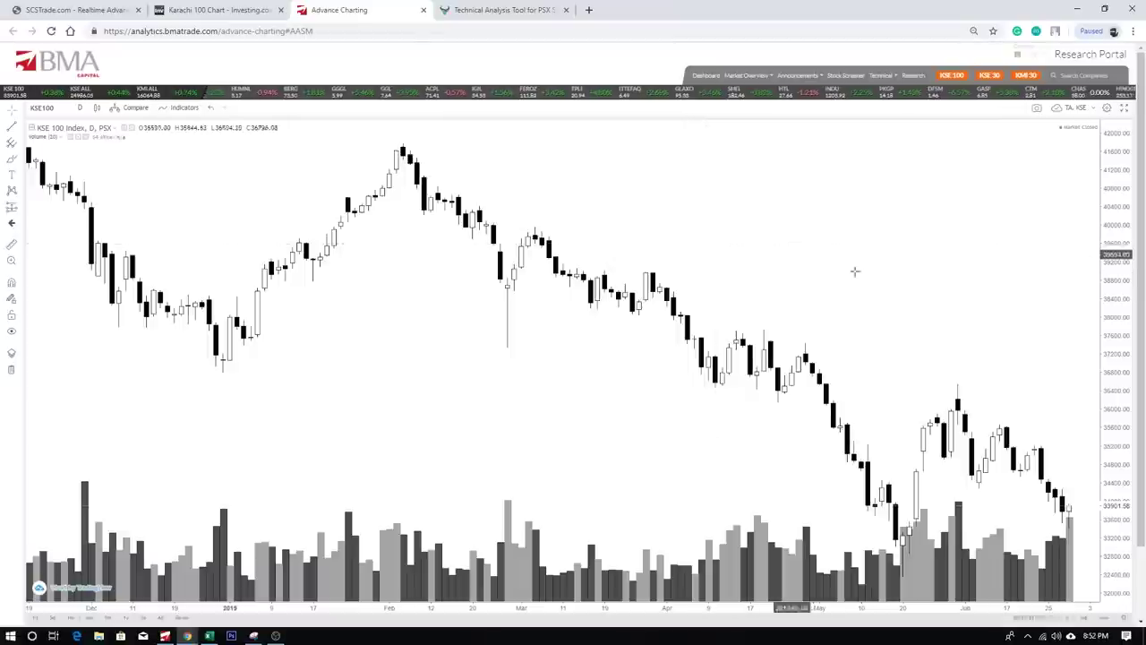
# Load the saved Fater-Intraday layout to show the EPCL chart with its indicators.
pyautogui.click(1094, 110)
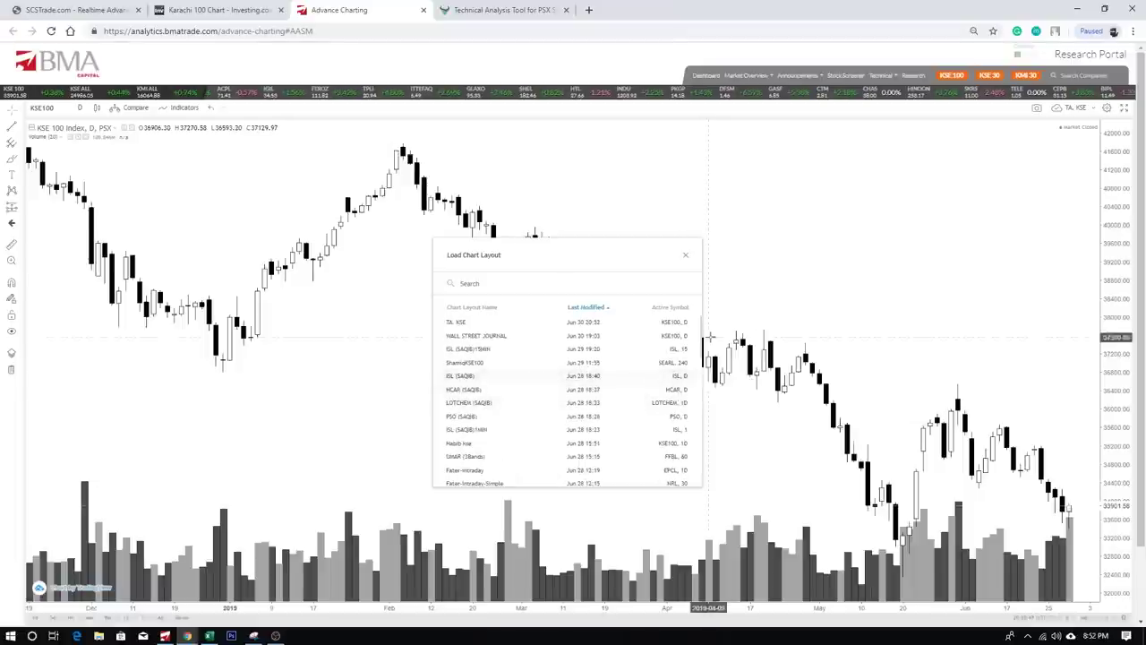
pyautogui.click(511, 470)
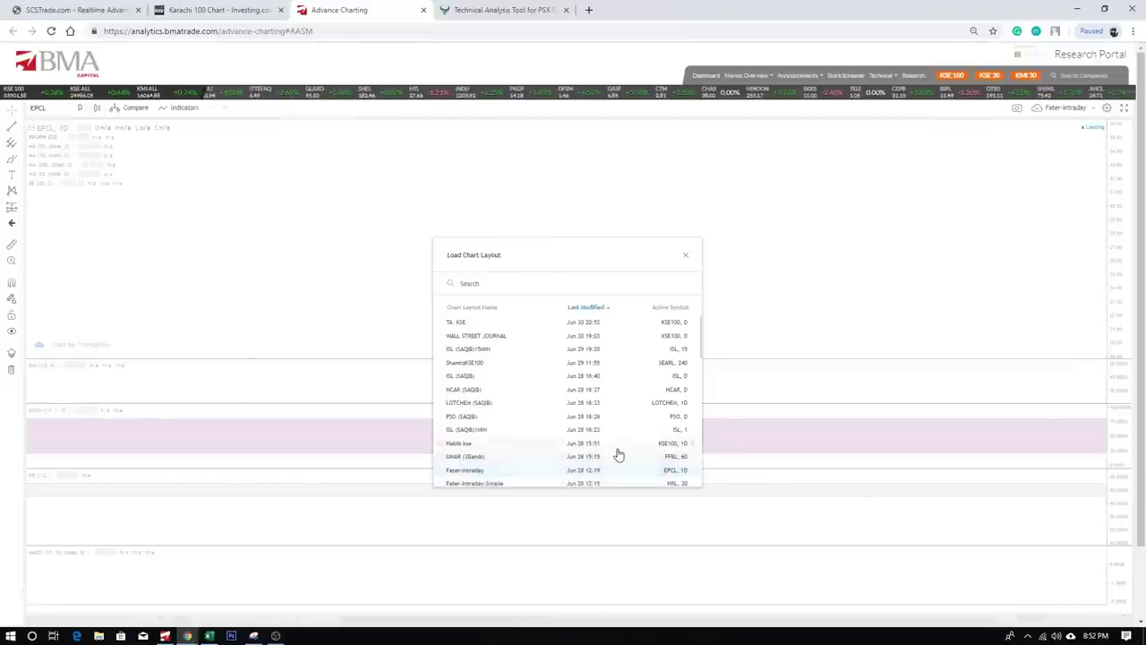
pyautogui.click(685, 256)
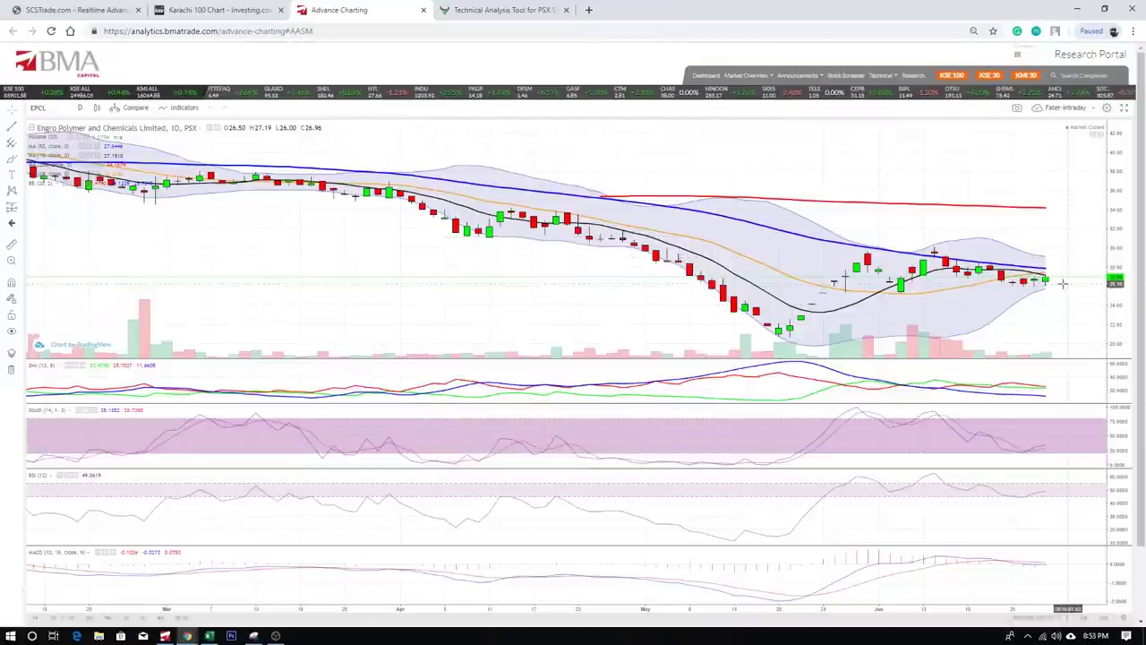
pyautogui.scroll(-5, 1053, 284)
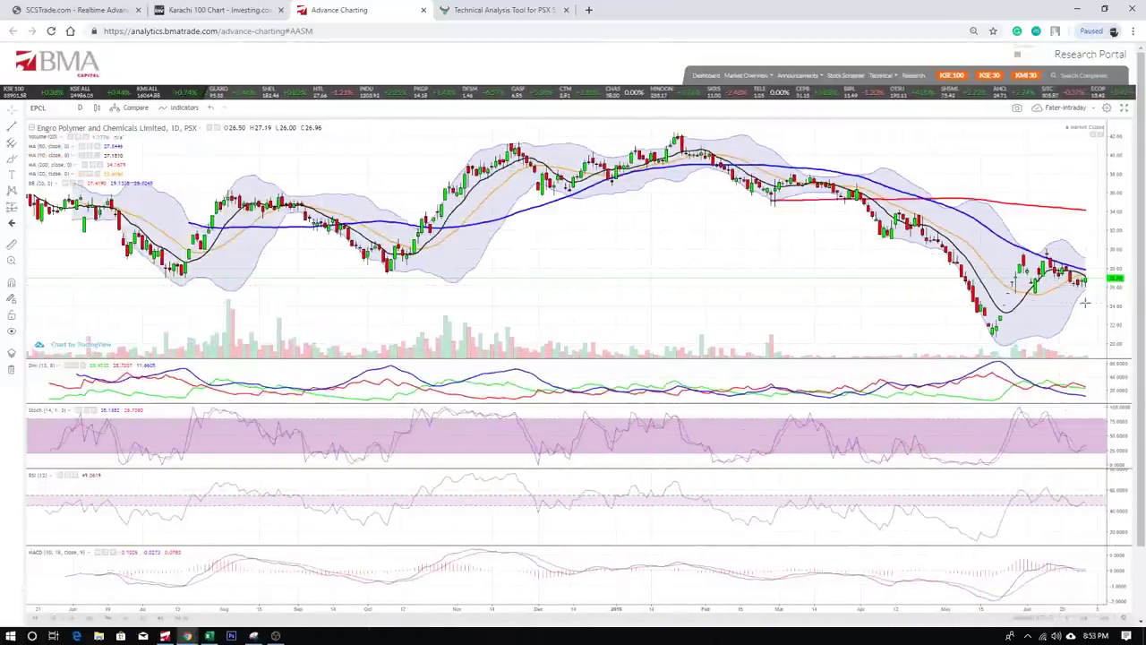
pyautogui.scroll(3, 1059, 310)
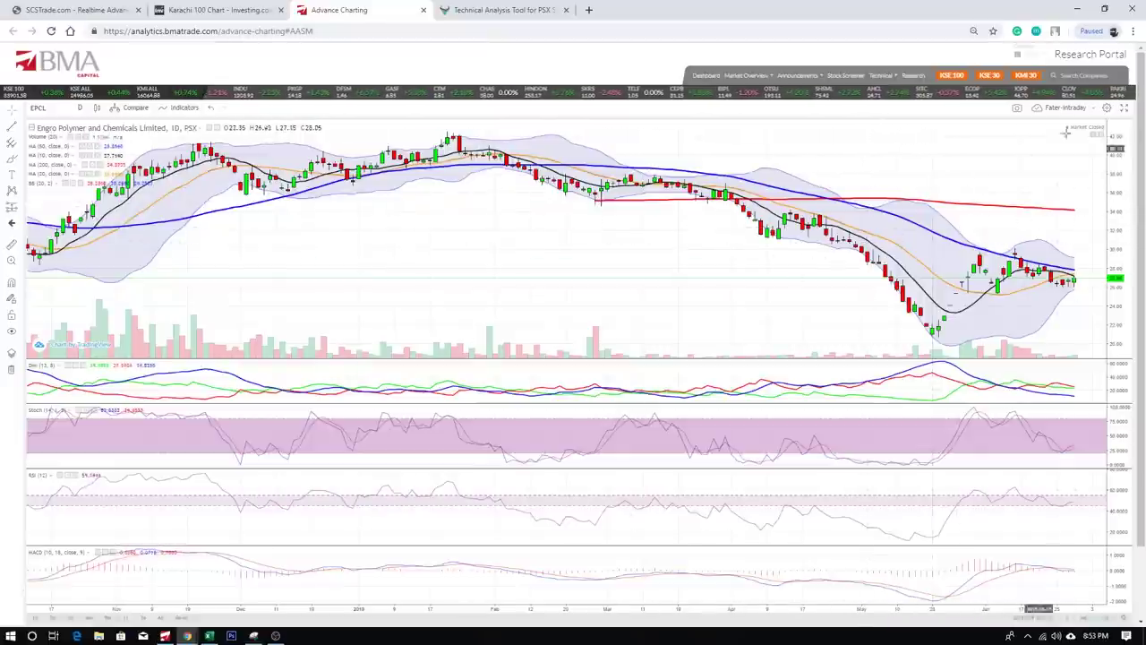
pyautogui.click(1093, 114)
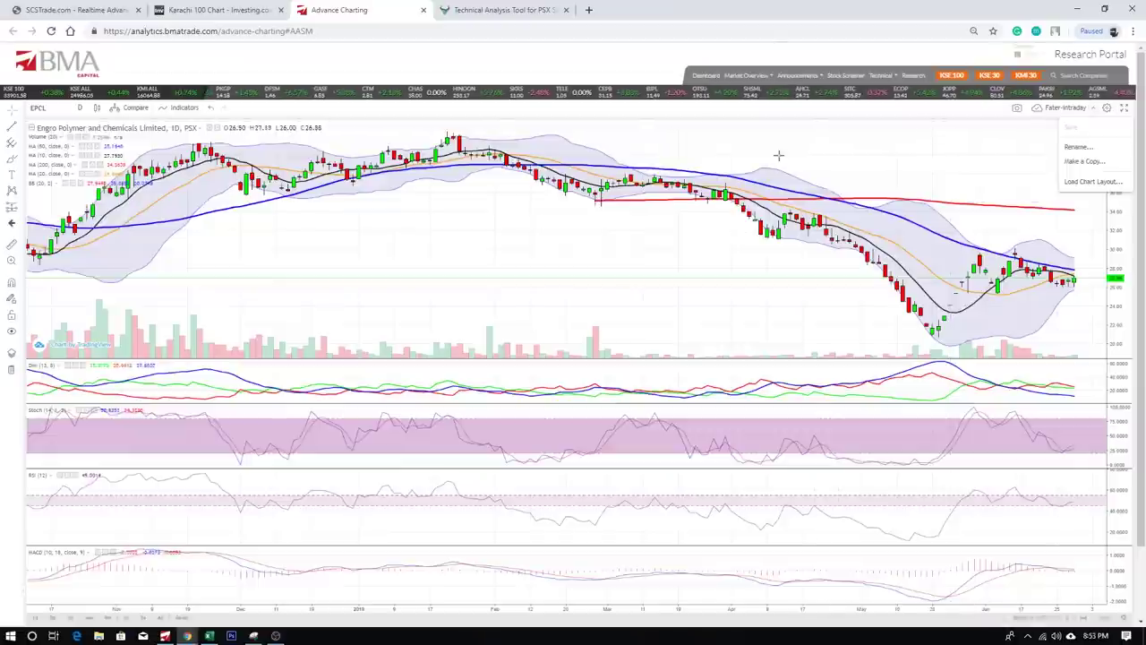
pyautogui.click(1086, 191)
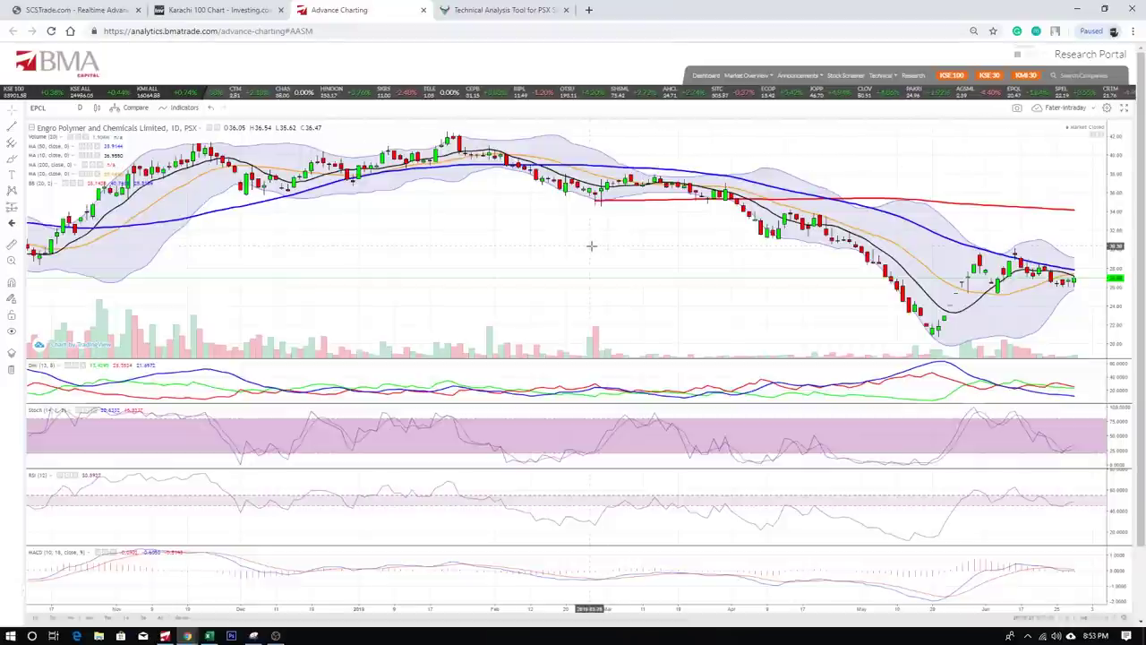
# Search saved layouts for 'ta.' and load the TA. KSE entry from Jun 20 14:00.
pyautogui.press('.')
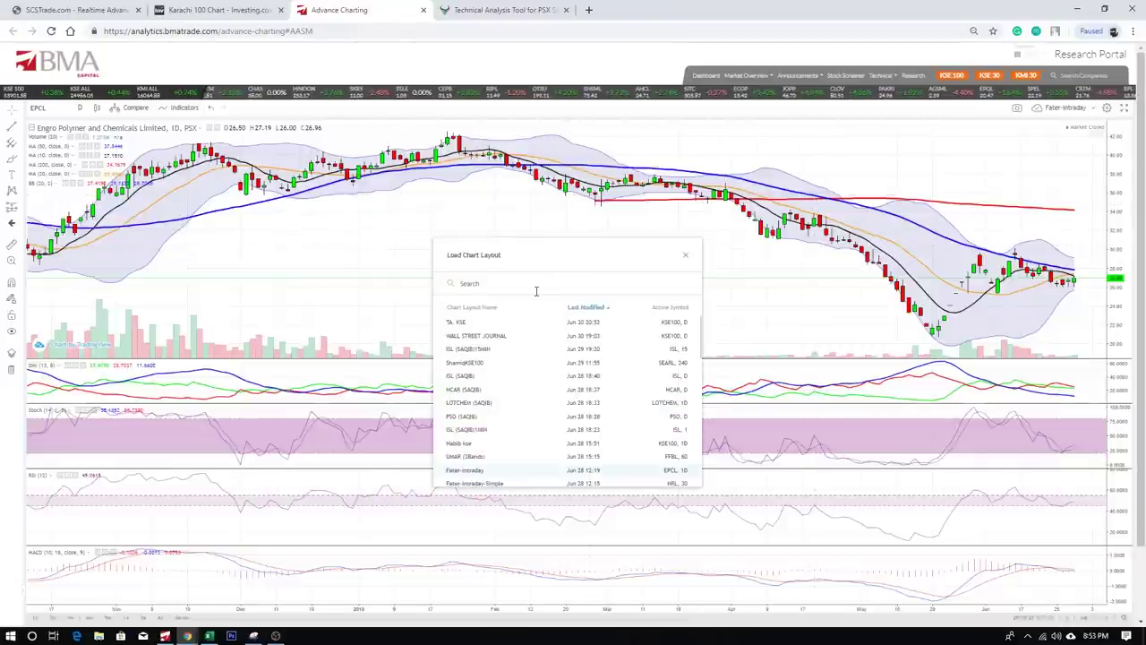
pyautogui.write('ta')
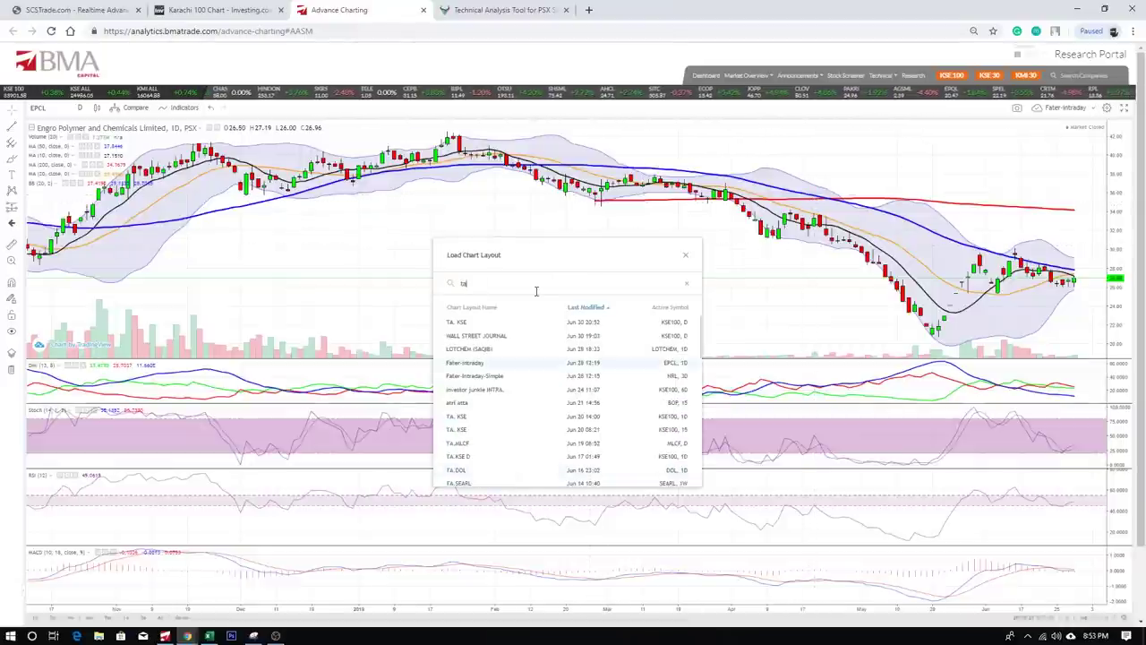
pyautogui.write('.')
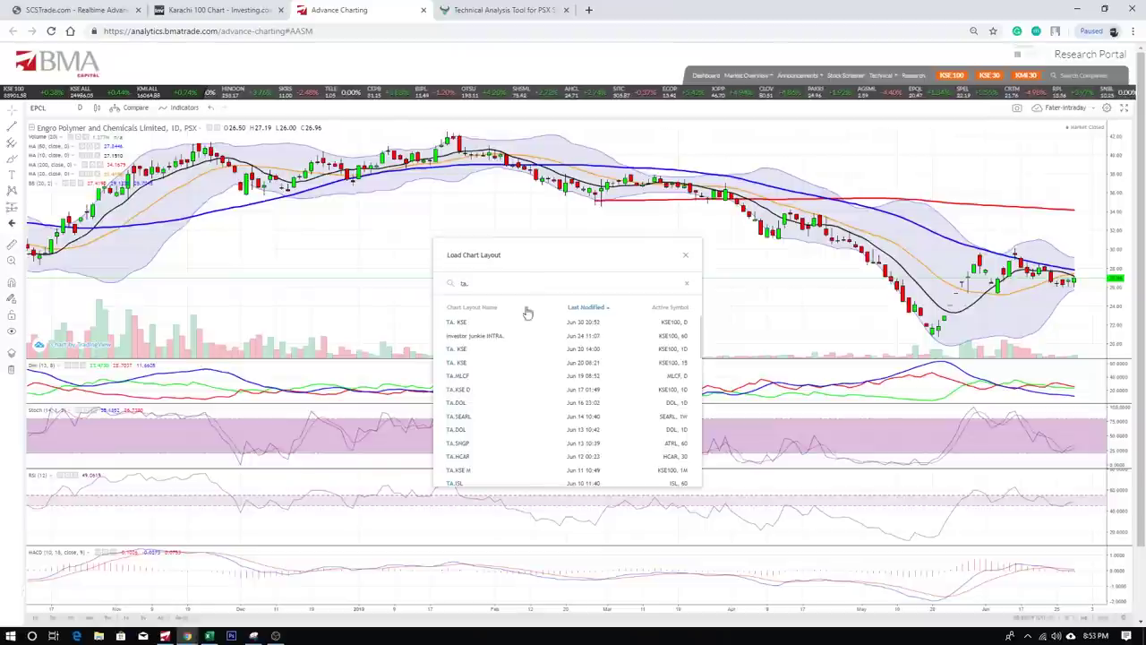
pyautogui.scroll(-5, 466, 430)
pyautogui.scroll(-5, 479, 395)
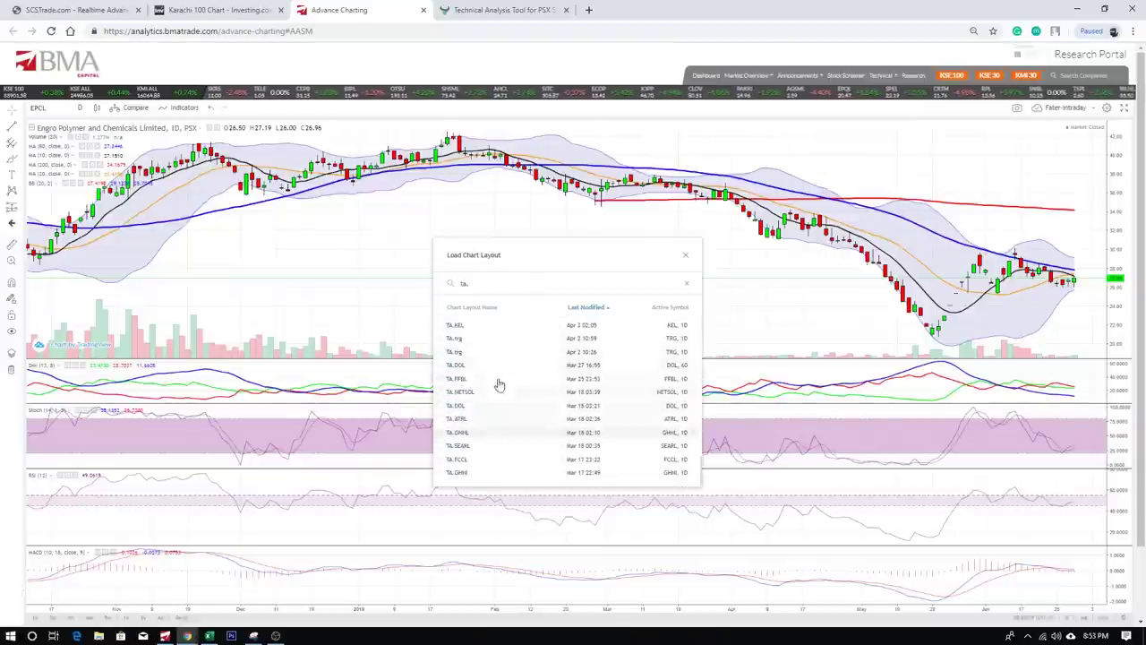
pyautogui.scroll(-2, 501, 387)
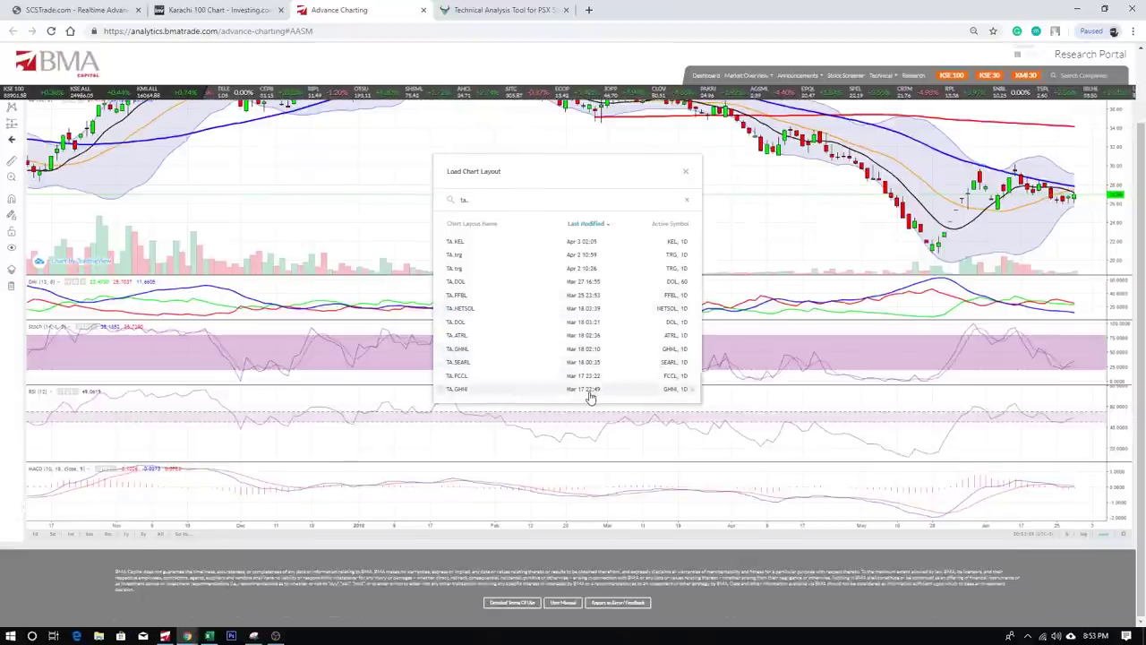
pyautogui.scroll(10, 550, 391)
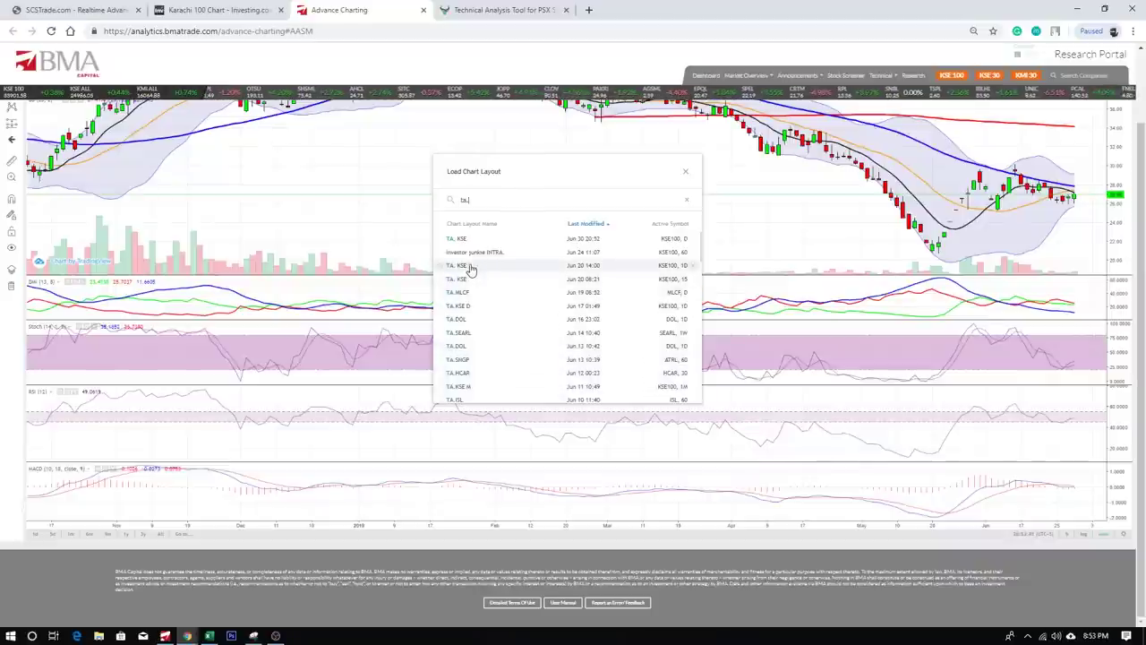
pyautogui.click(506, 266)
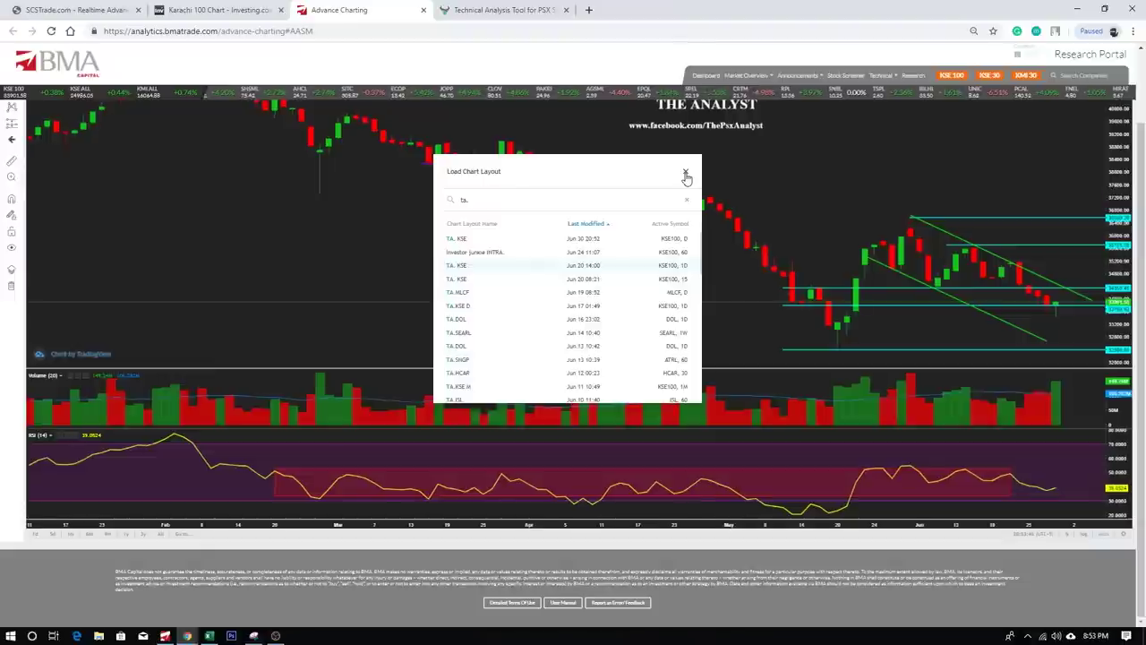
# Drag the lower green trendline's endpoints to change its slope along the recent lows.
pyautogui.click(684, 173)
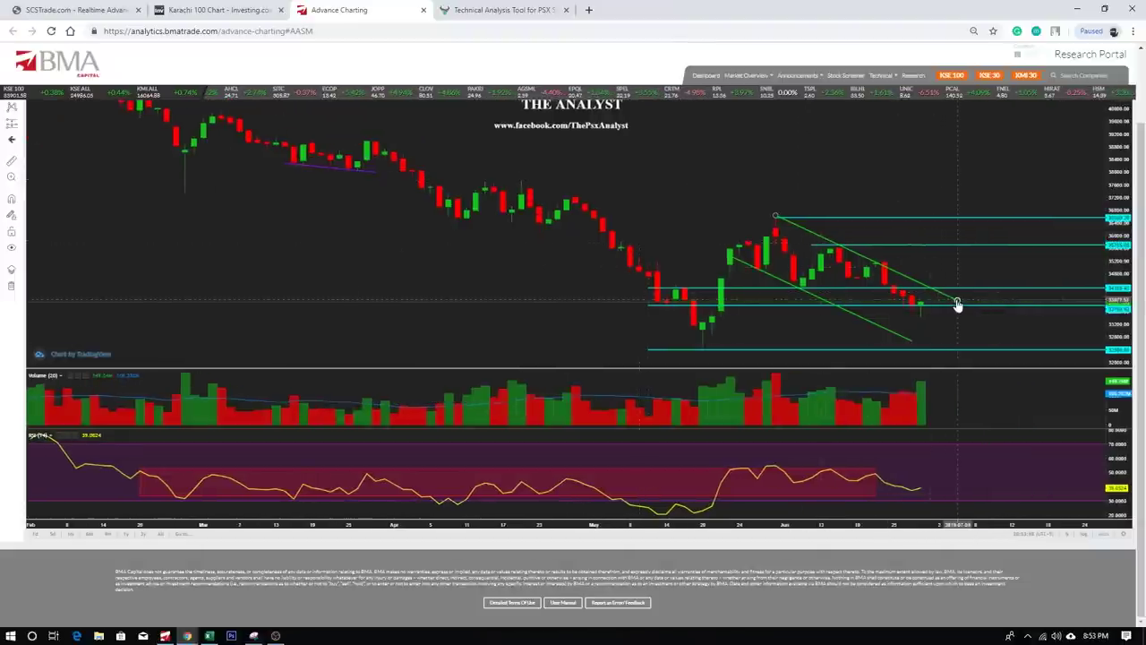
pyautogui.click(775, 219)
pyautogui.moveTo(729, 259); pyautogui.dragTo(721, 278)
pyautogui.moveTo(912, 343); pyautogui.dragTo(958, 318)
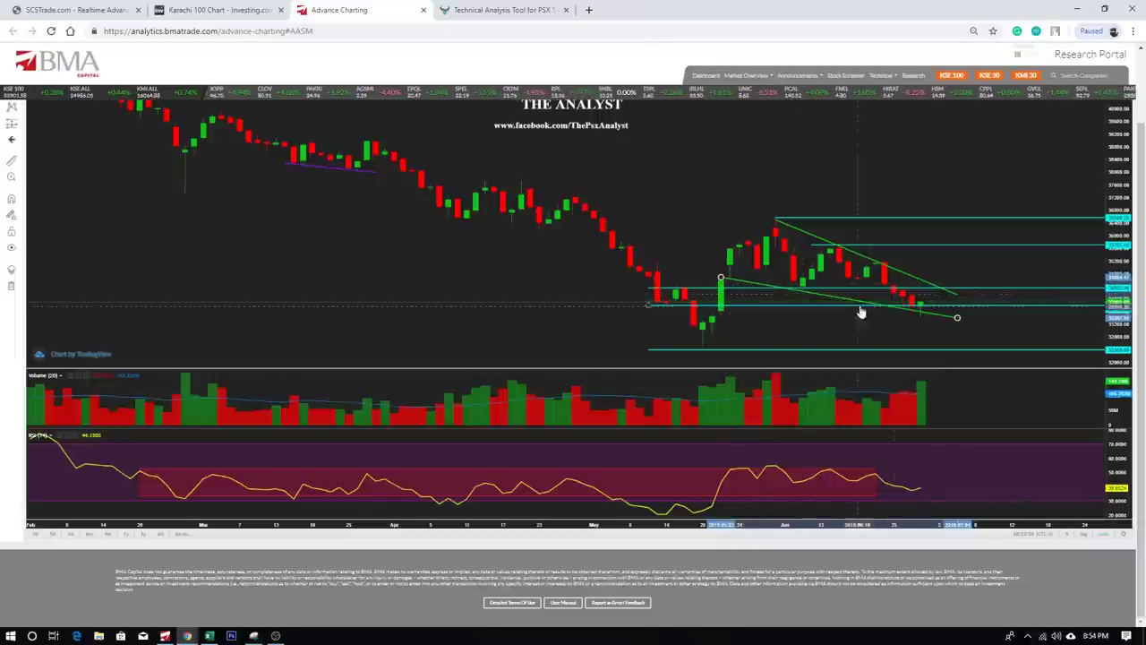
# Zoom, pan and rescale the price axis to recentre the wedge pattern.
pyautogui.scroll(-3, 558, 242)
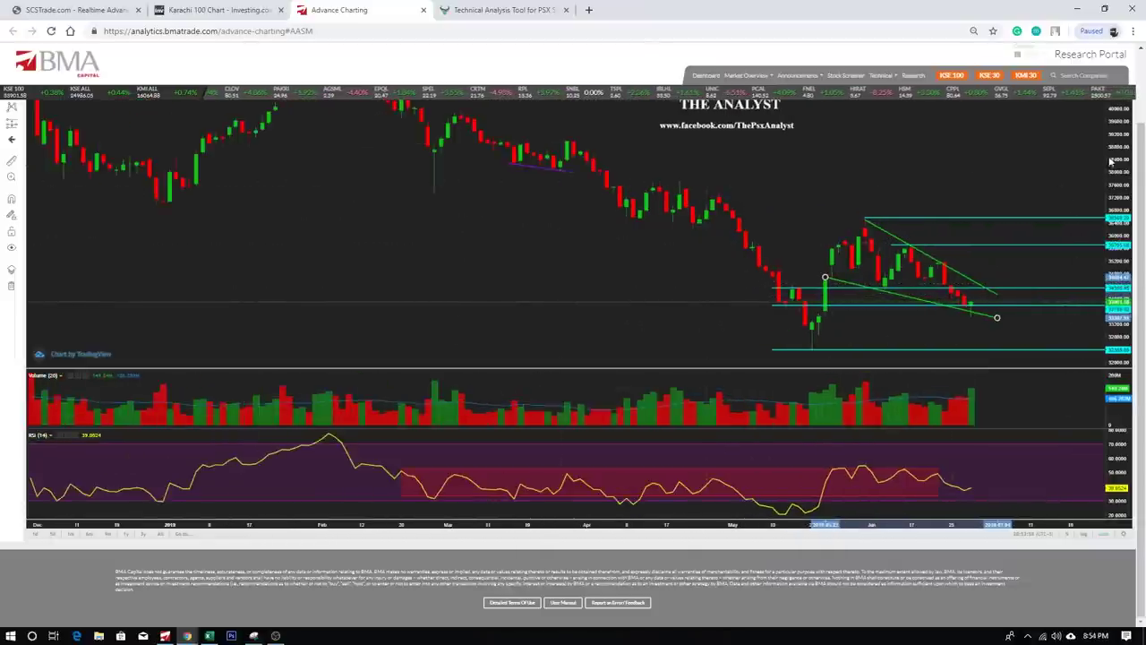
pyautogui.moveTo(752, 170)
pyautogui.mouseDown()
pyautogui.moveTo(740, 187)
pyautogui.moveTo(743, 224)
pyautogui.moveTo(743, 157)
pyautogui.mouseUp()
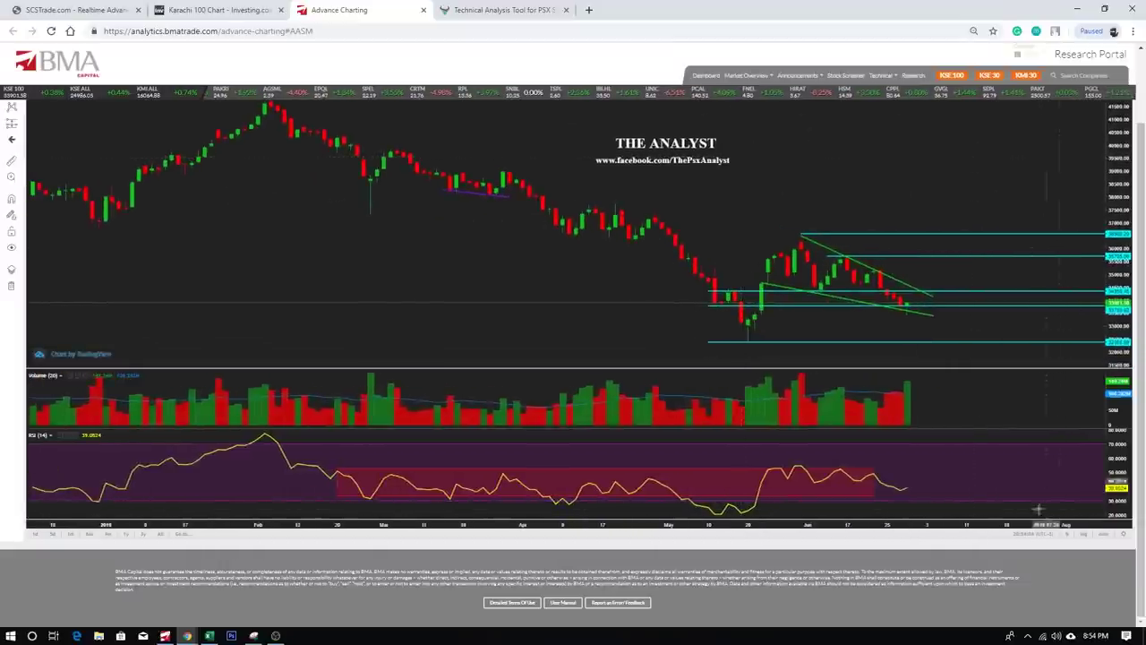
pyautogui.scroll(1, 1088, 533)
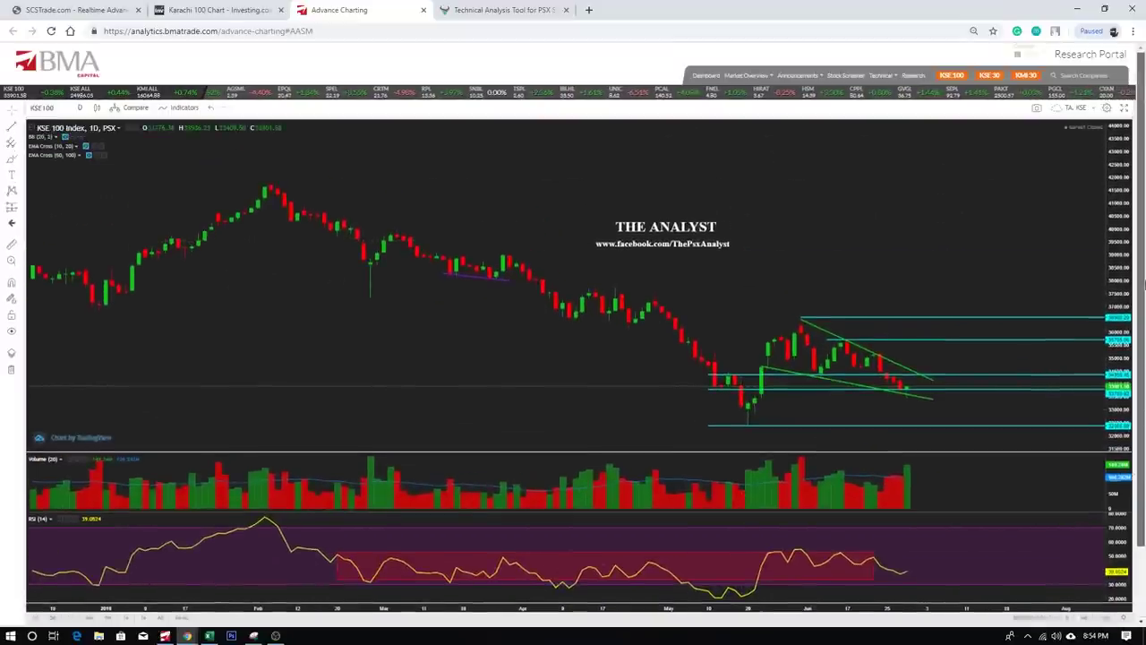
pyautogui.moveTo(1119, 251); pyautogui.dragTo(1138, 222)
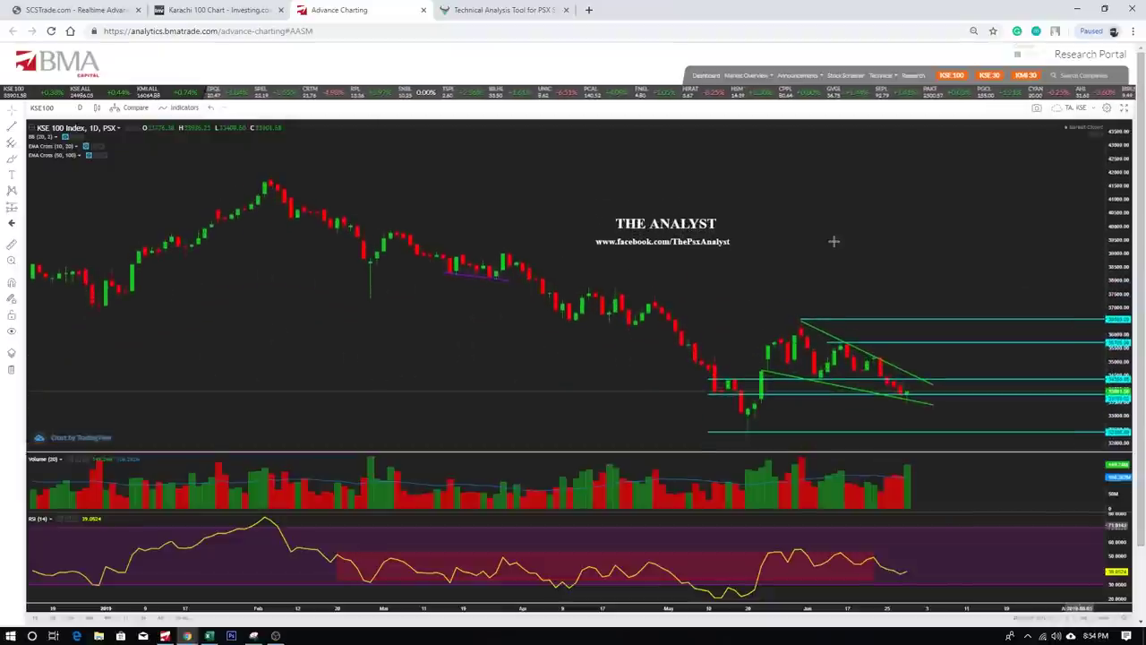
pyautogui.click(82, 109)
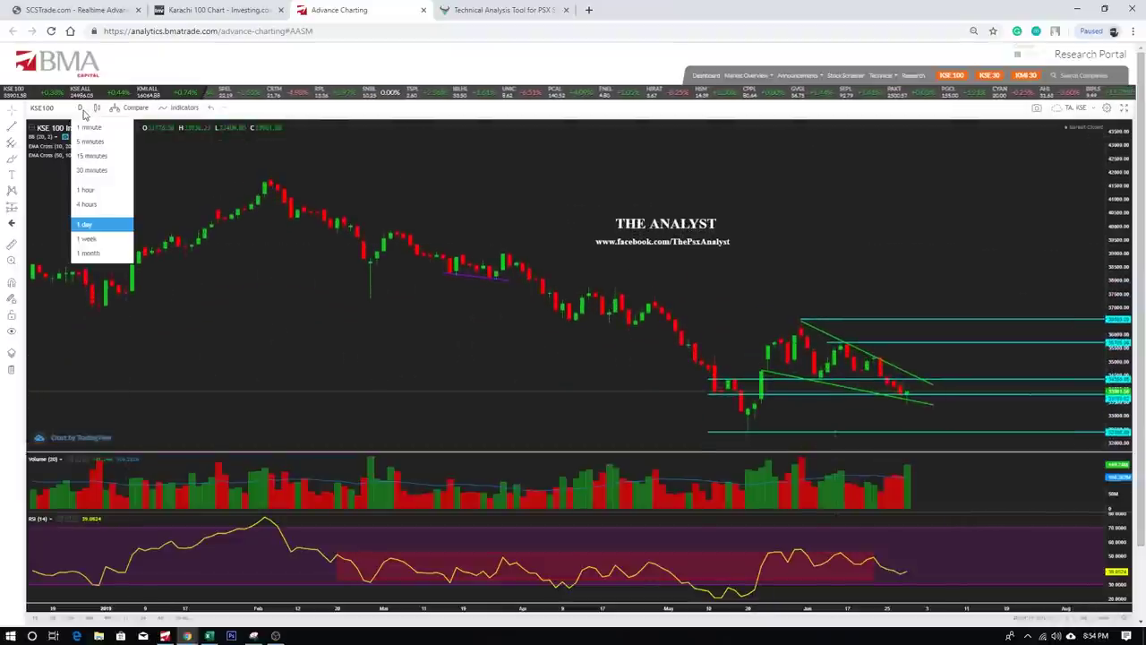
# Show 30-minute candles with auto scale, zoom out, then move to the Investors Lounge tab.
pyautogui.click(88, 169)
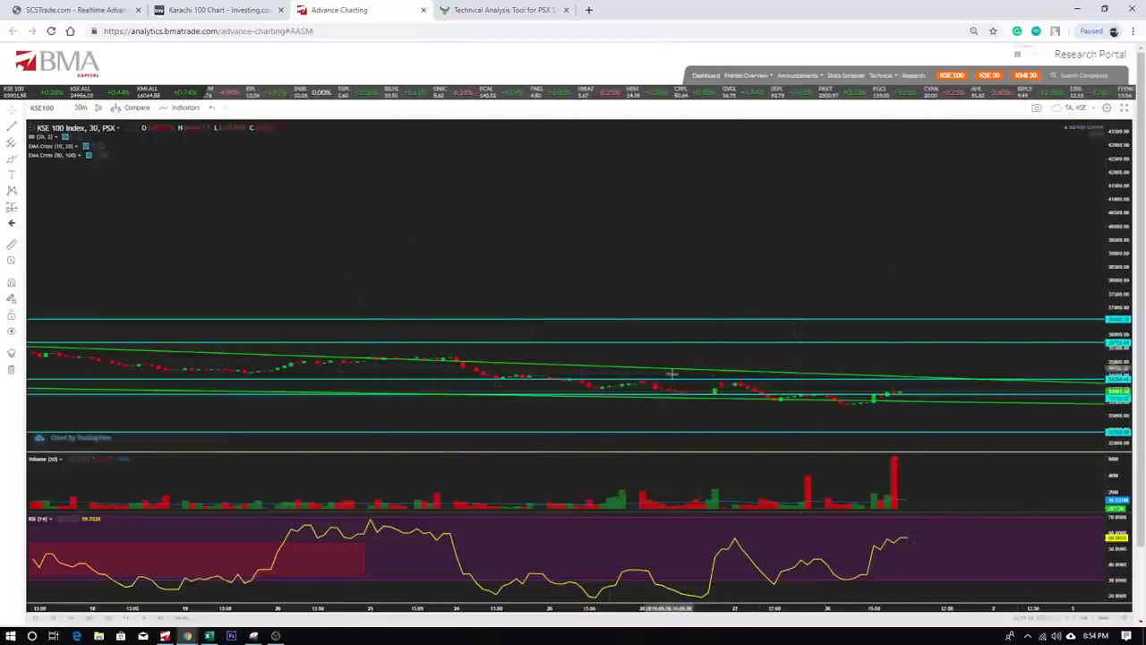
pyautogui.click(1105, 623)
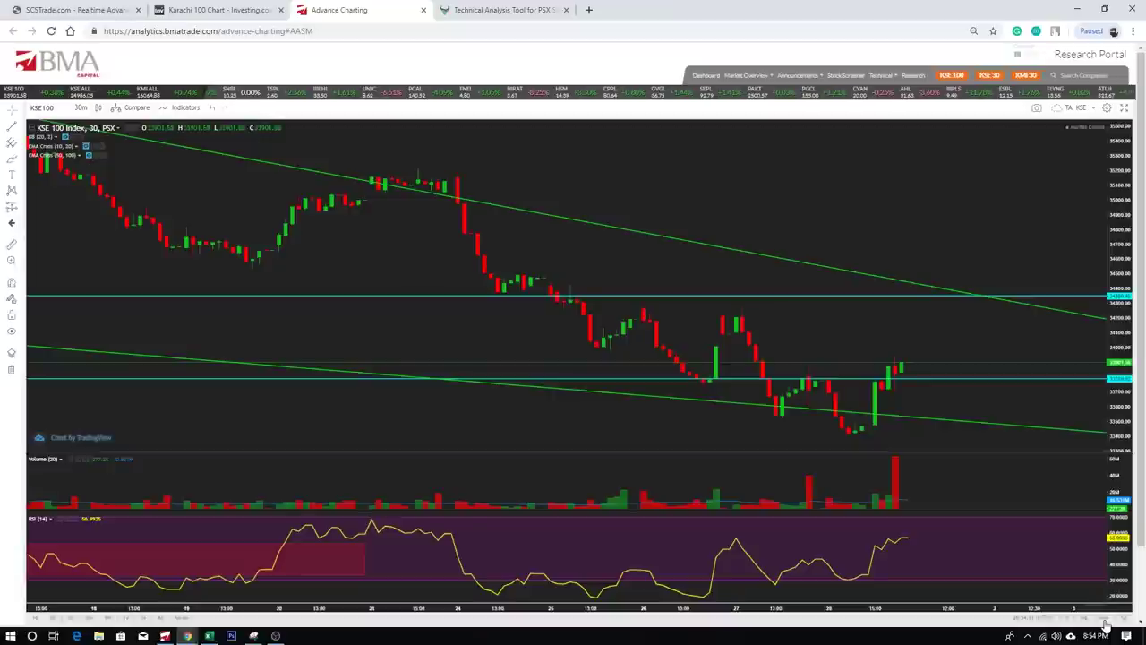
pyautogui.scroll(-5, 722, 310)
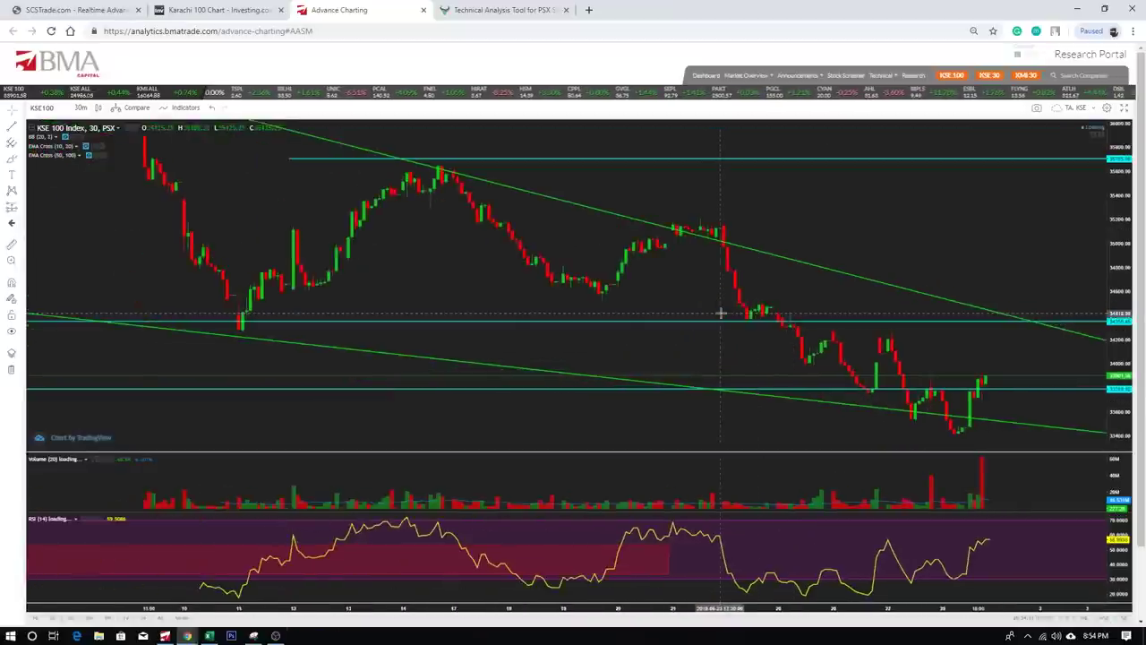
pyautogui.scroll(-5, 722, 312)
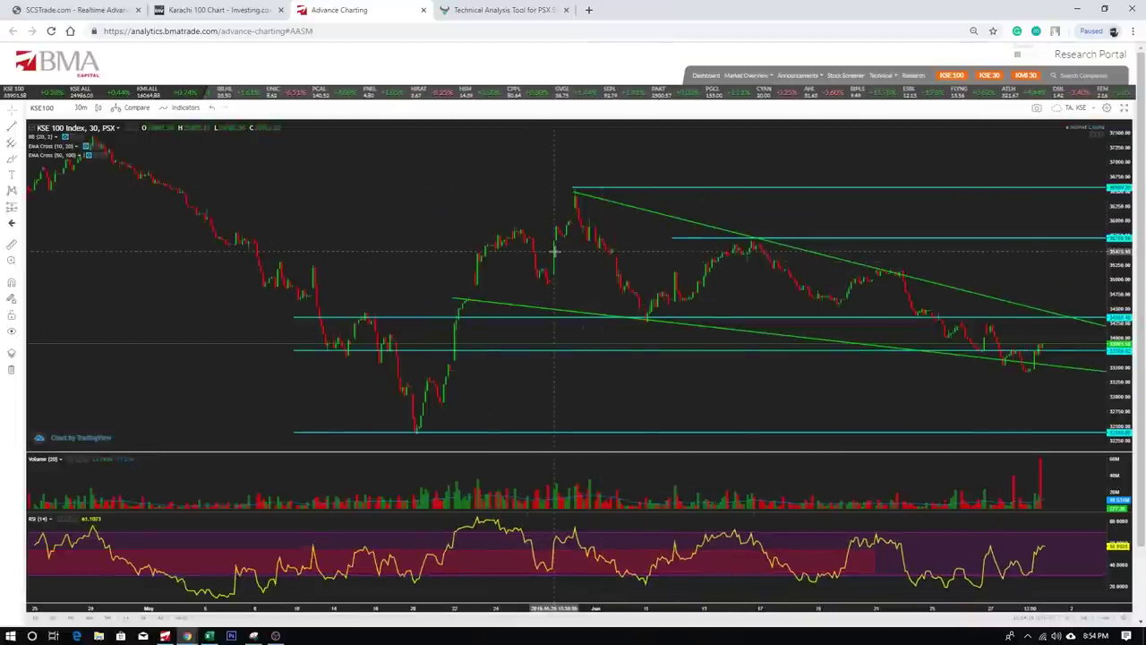
pyautogui.hotkey('ctrl', 'Tab')
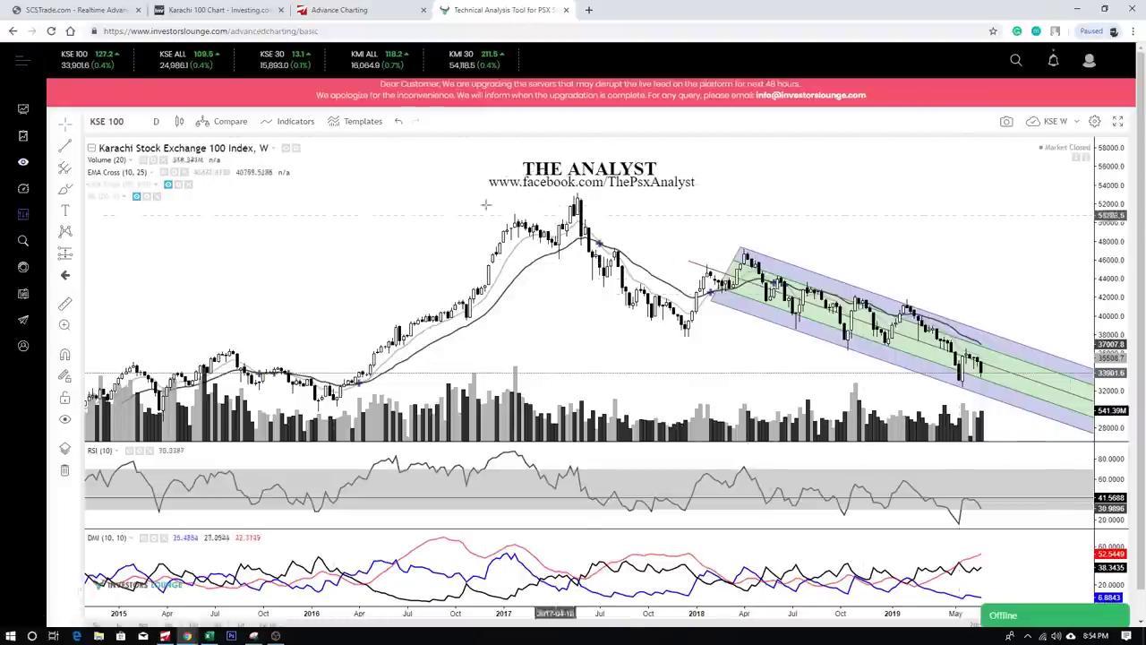
# Nudge THE ANALYST caption right, then go via SCStrade to the Investing.com Habib Bank chart.
pyautogui.scroll(1, 864, 301)
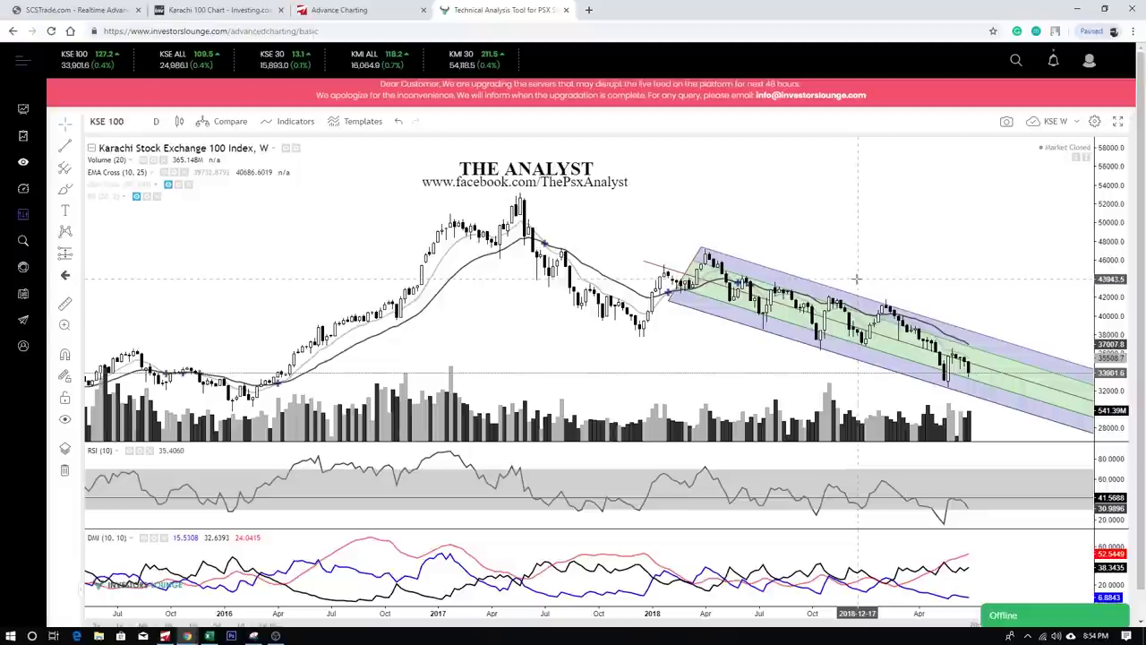
pyautogui.moveTo(477, 154)
pyautogui.mouseDown()
pyautogui.moveTo(470, 464)
pyautogui.moveTo(516, 176)
pyautogui.mouseUp()
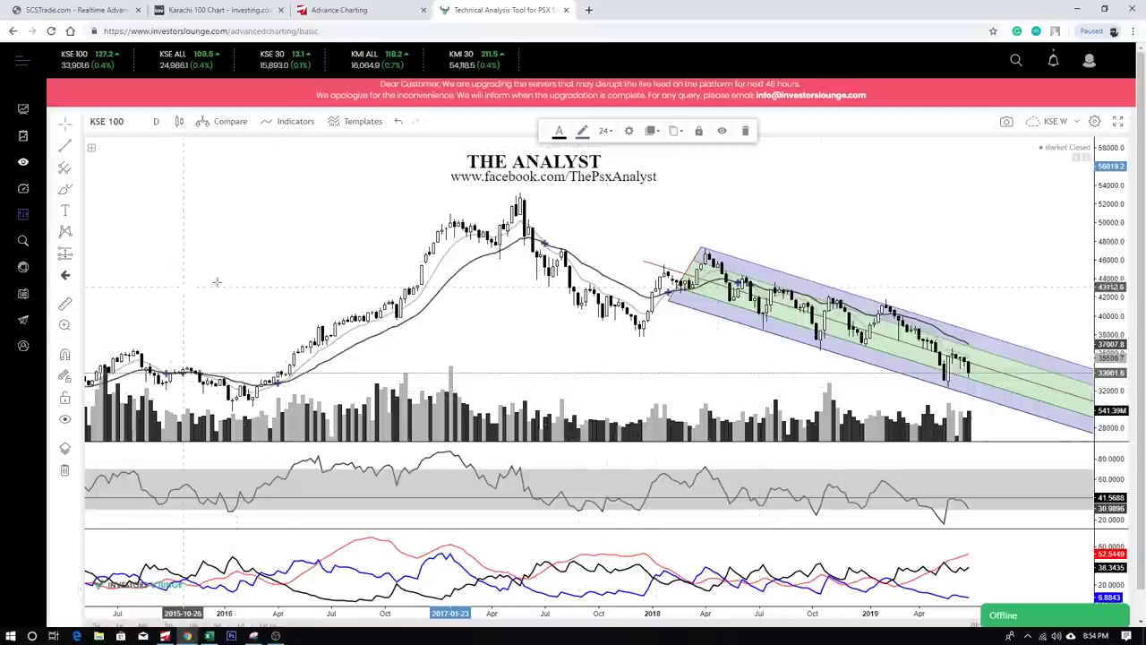
pyautogui.click(87, 8)
pyautogui.click(223, 8)
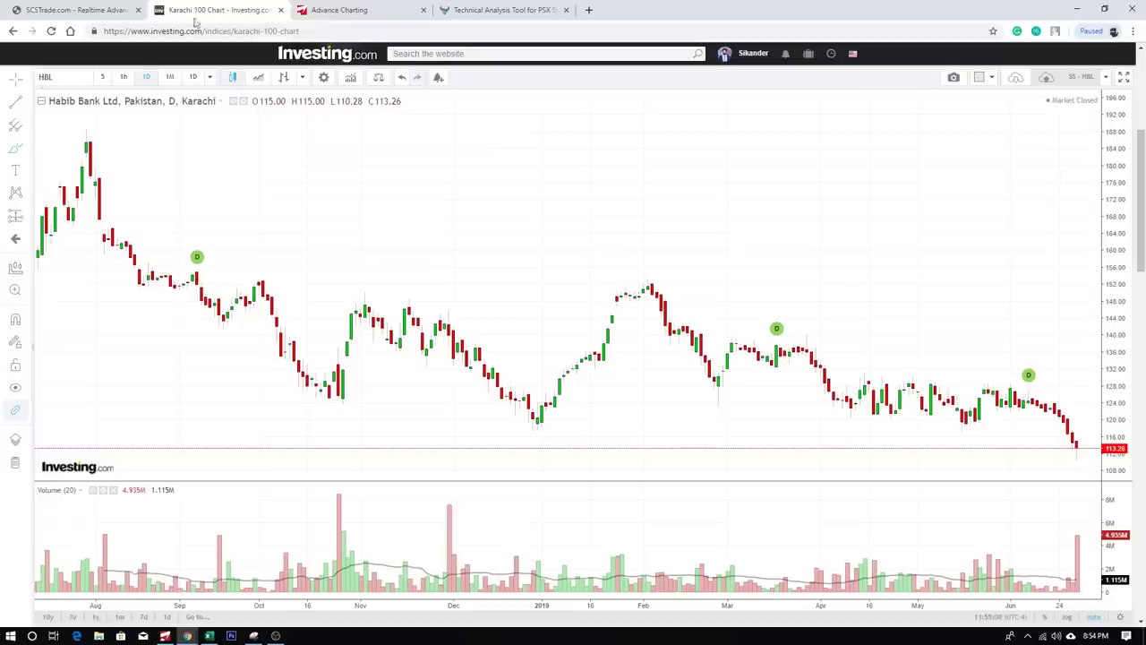
# Zoom out on BMA's KSE 100 30-minute chart, then return to the Investors Lounge chart.
pyautogui.click(333, 8)
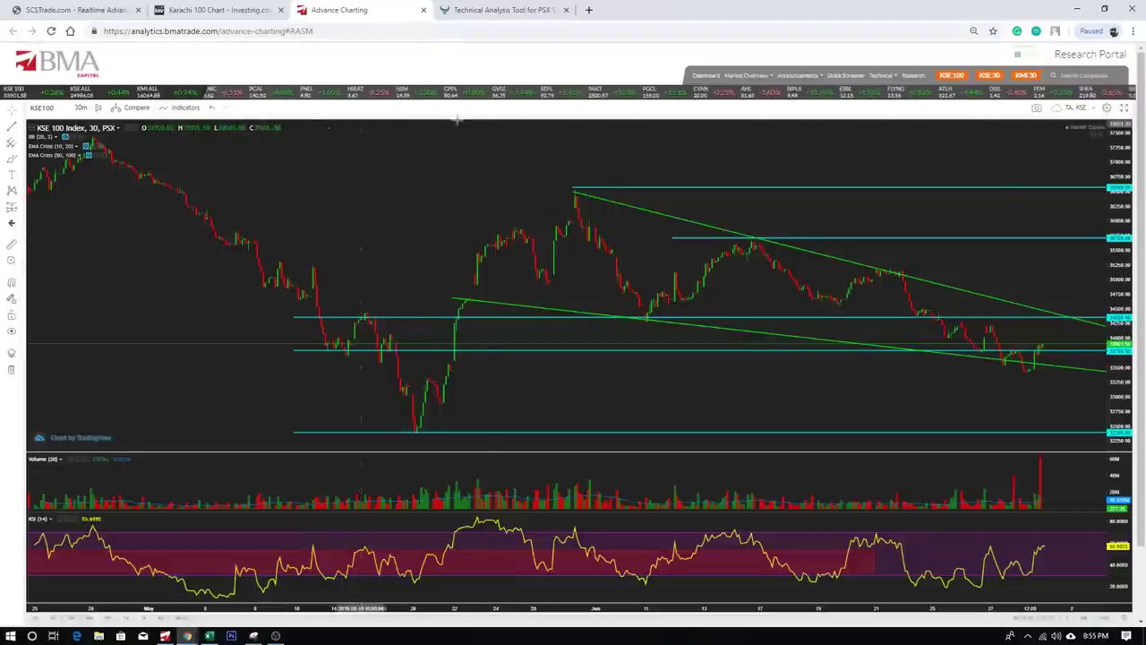
pyautogui.scroll(-3, 609, 211)
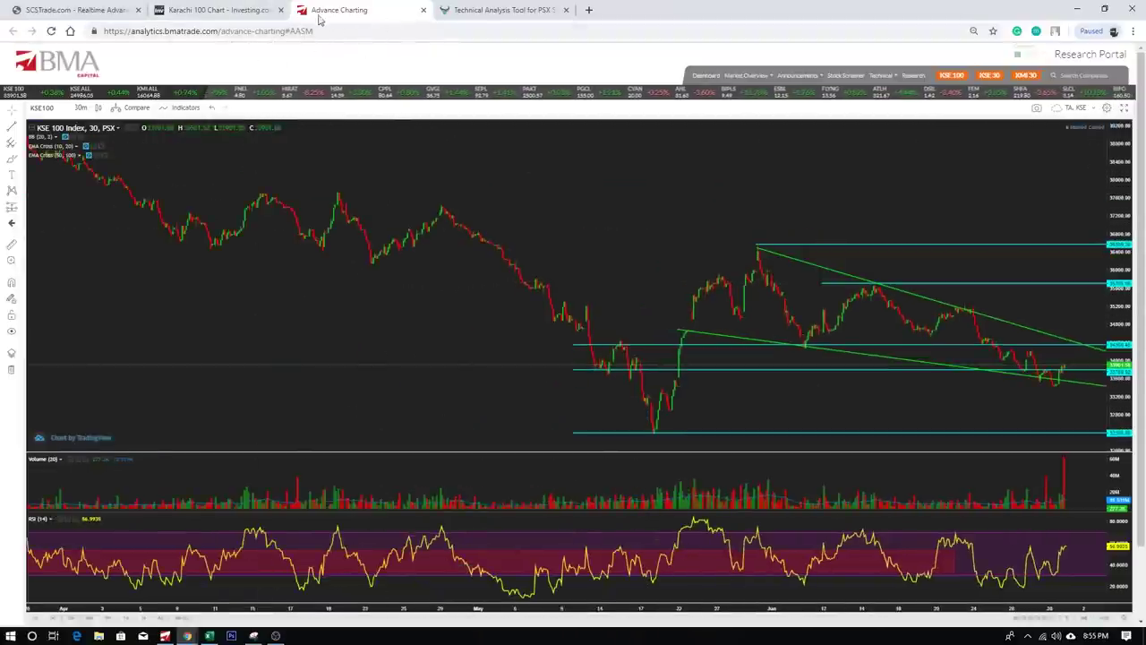
pyautogui.click(501, 10)
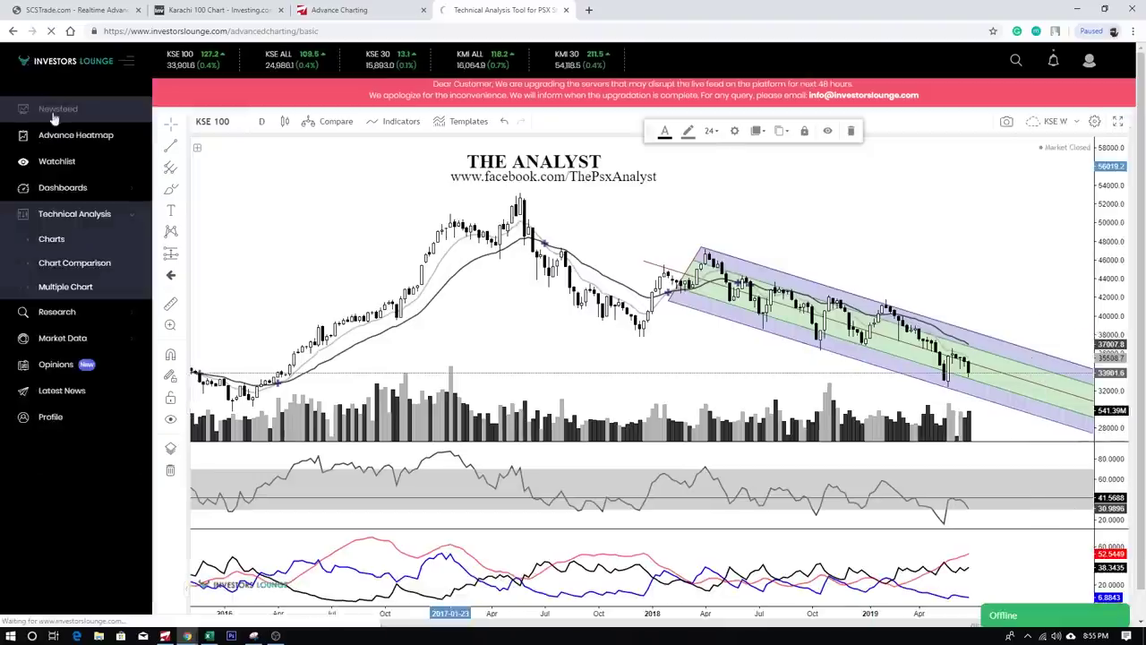
# Open the Investors Lounge News Feed, minimise and restore Chrome, then return to BMA Advance Charting.
pyautogui.click(21, 112)
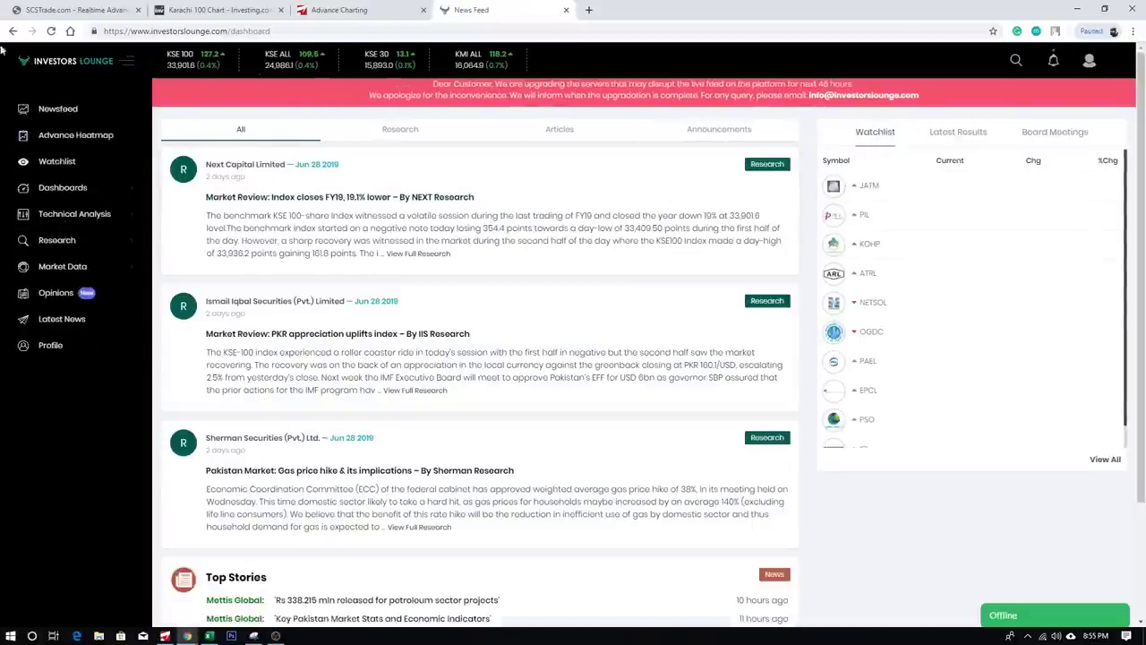
pyautogui.click(1077, 9)
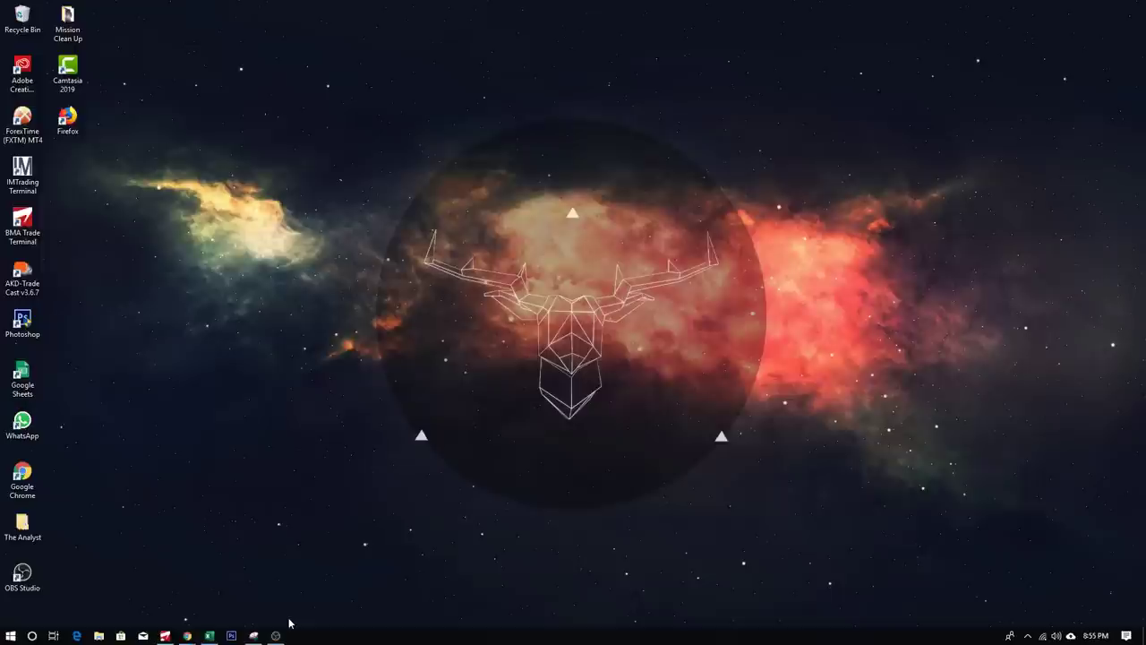
pyautogui.moveTo(276, 638)
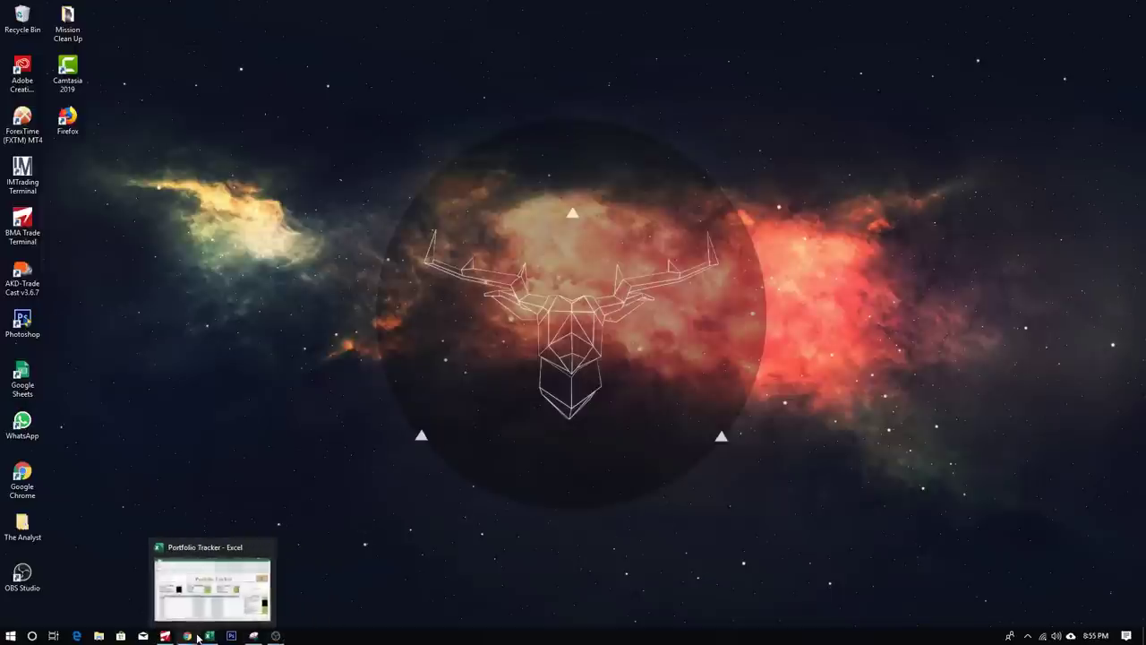
pyautogui.moveTo(187, 635)
pyautogui.click(255, 577)
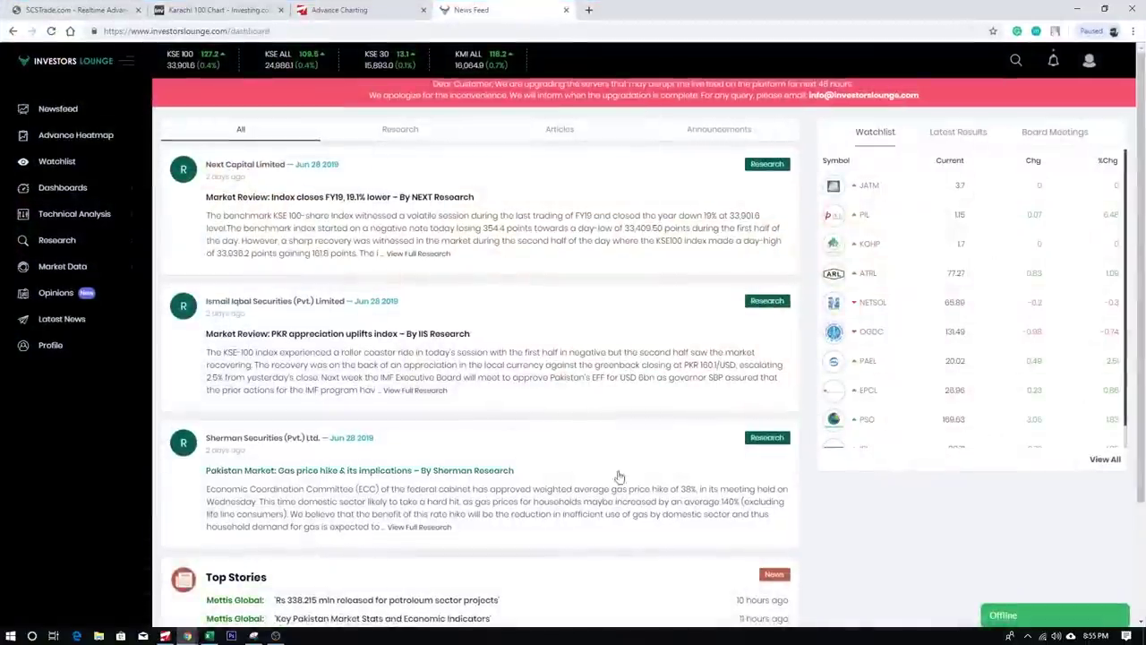
pyautogui.click(210, 12)
pyautogui.click(340, 7)
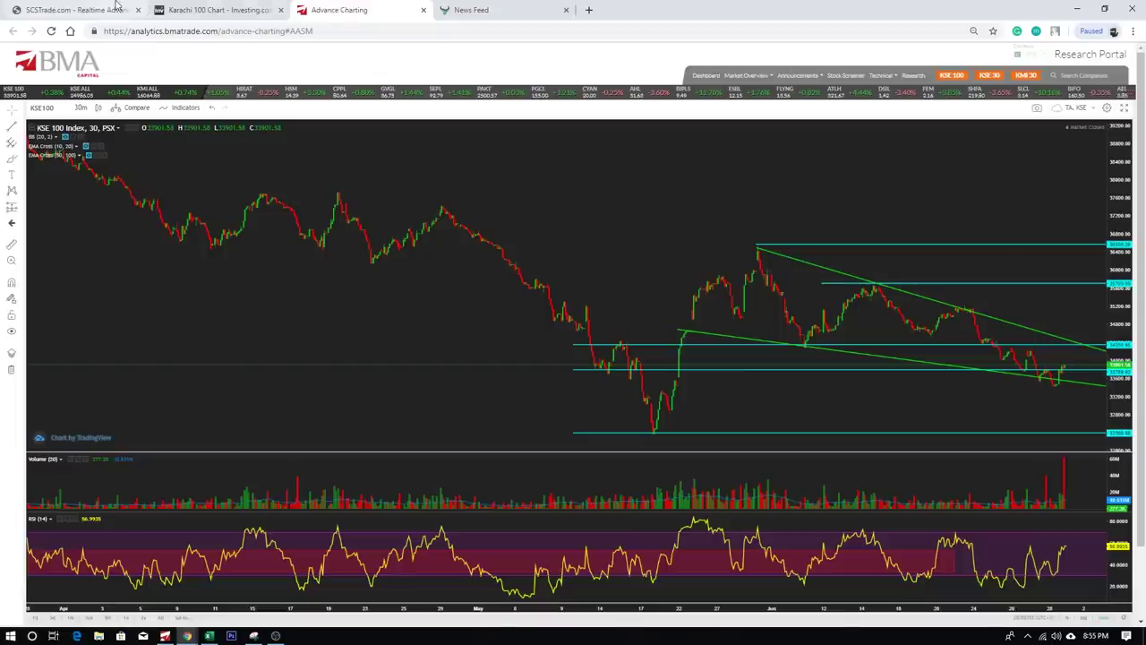
# Delete the ellipse around the late-2018 peak on SCStrade's KSE 100 chart, then bring up BMA Trading Terminal.
pyautogui.click(76, 10)
pyautogui.scroll(-5, 696, 301)
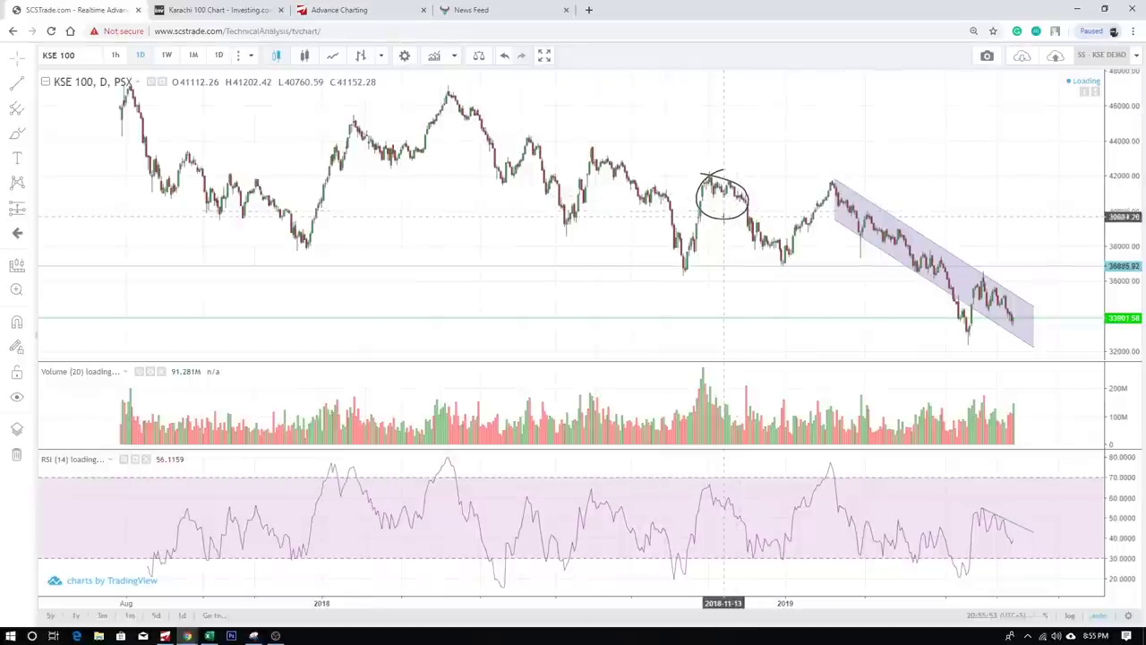
pyautogui.click(726, 260)
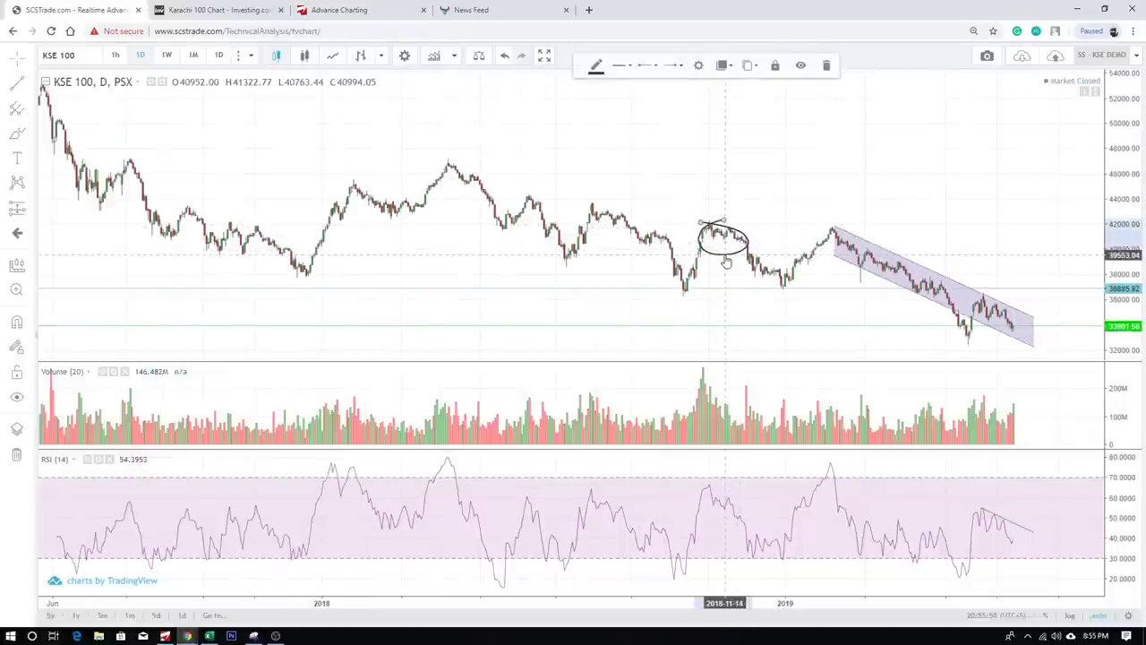
pyautogui.press('Delete')
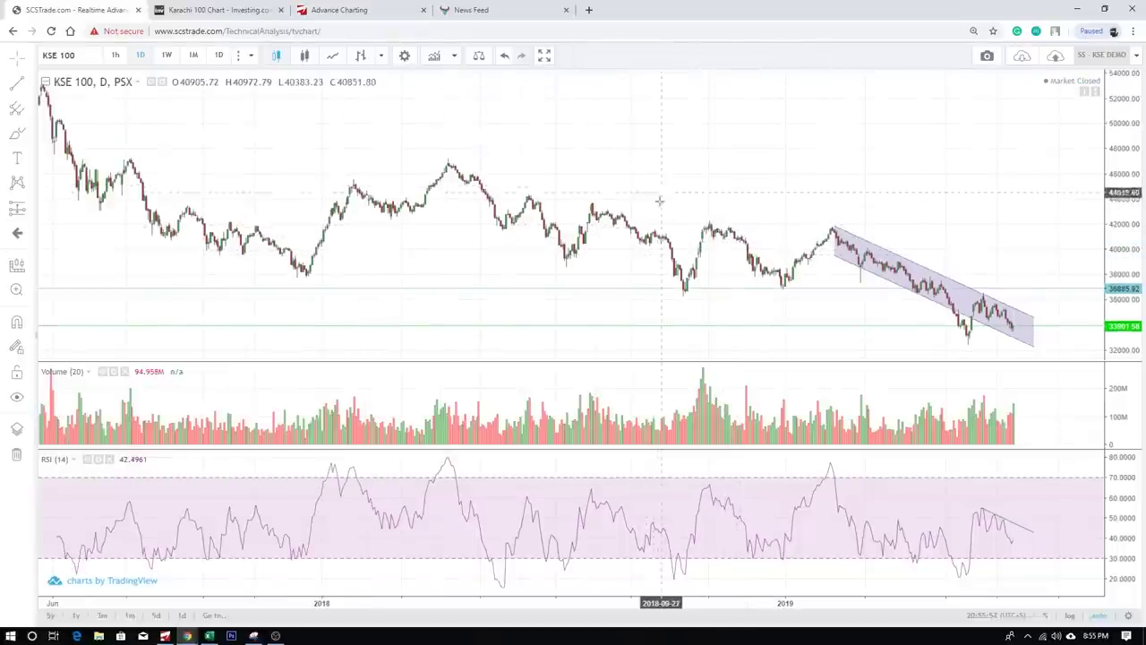
pyautogui.click(164, 636)
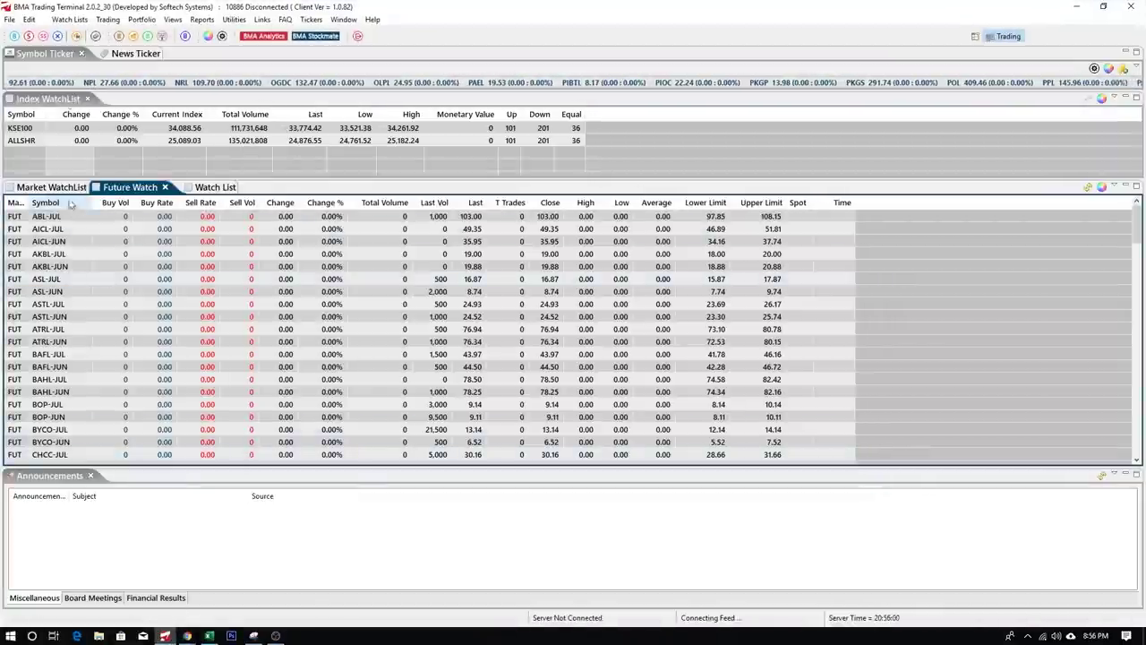
# Open PAEL's chart from the Market WatchList and dismiss the connection error.
pyautogui.click(61, 188)
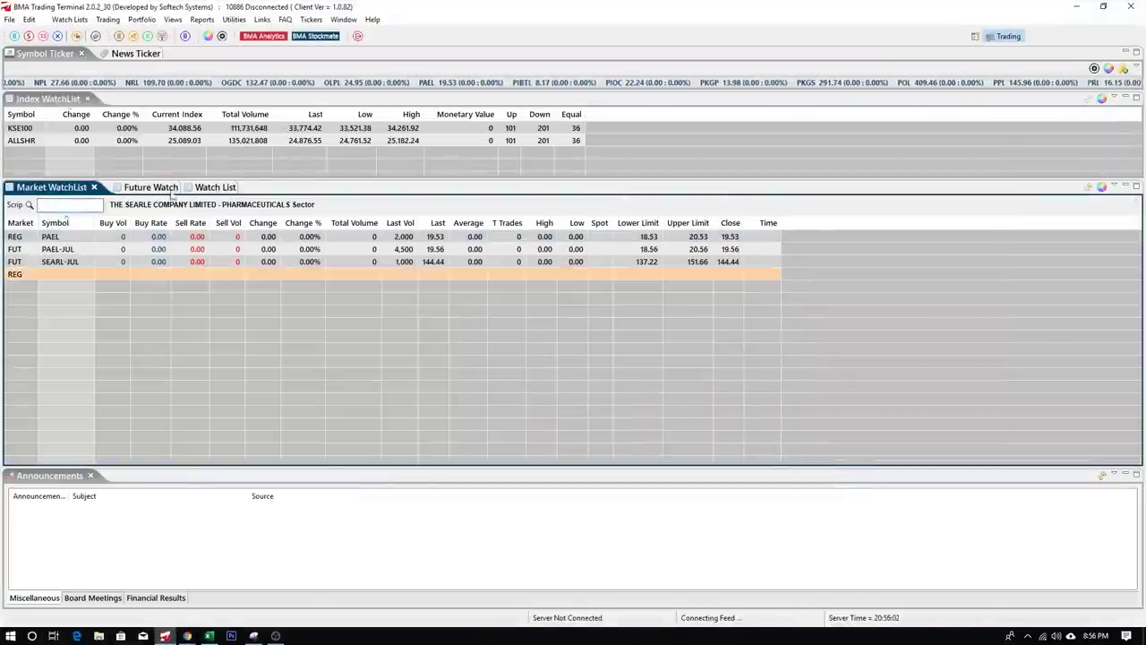
pyautogui.click(55, 238)
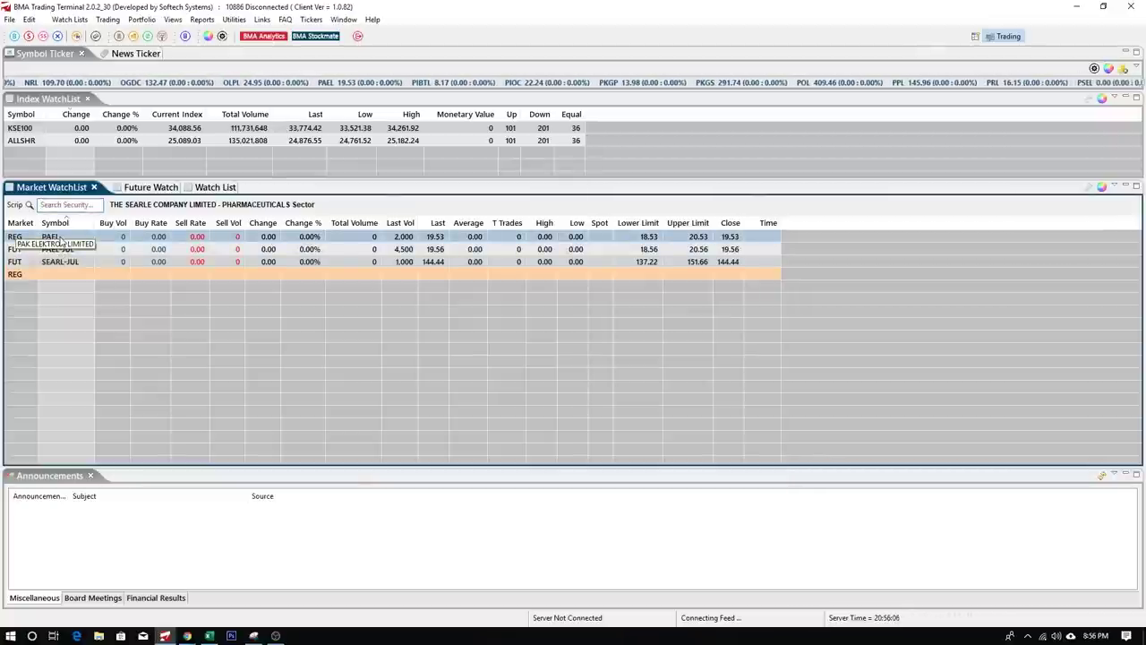
pyautogui.rightClick(60, 239)
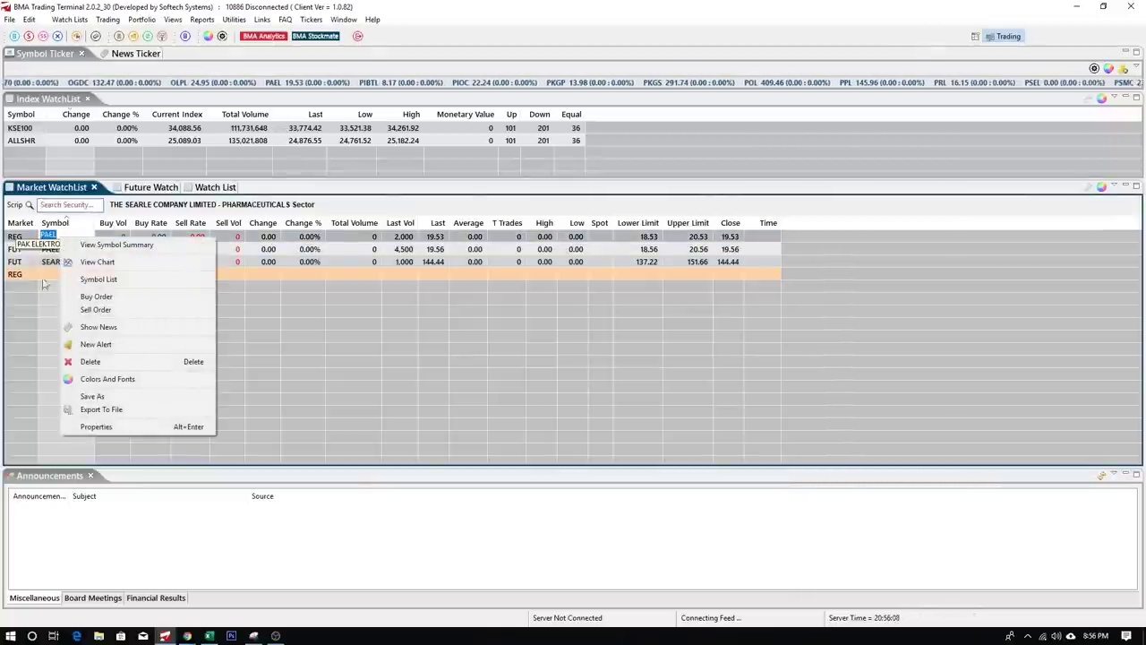
pyautogui.click(44, 314)
pyautogui.rightClick(55, 237)
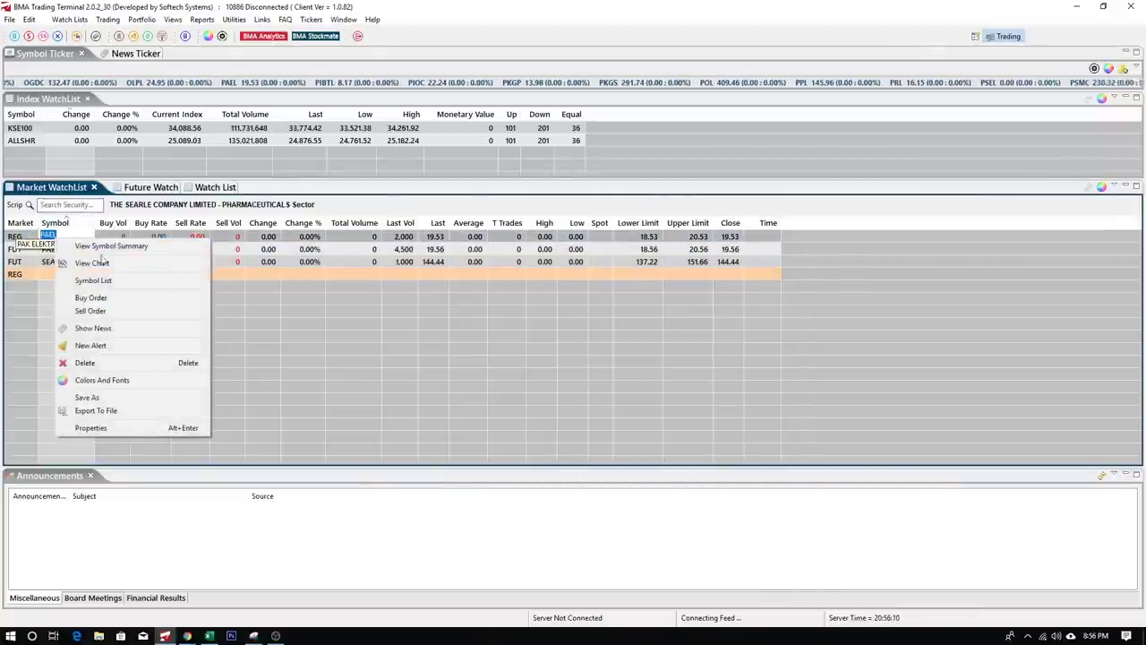
pyautogui.click(102, 262)
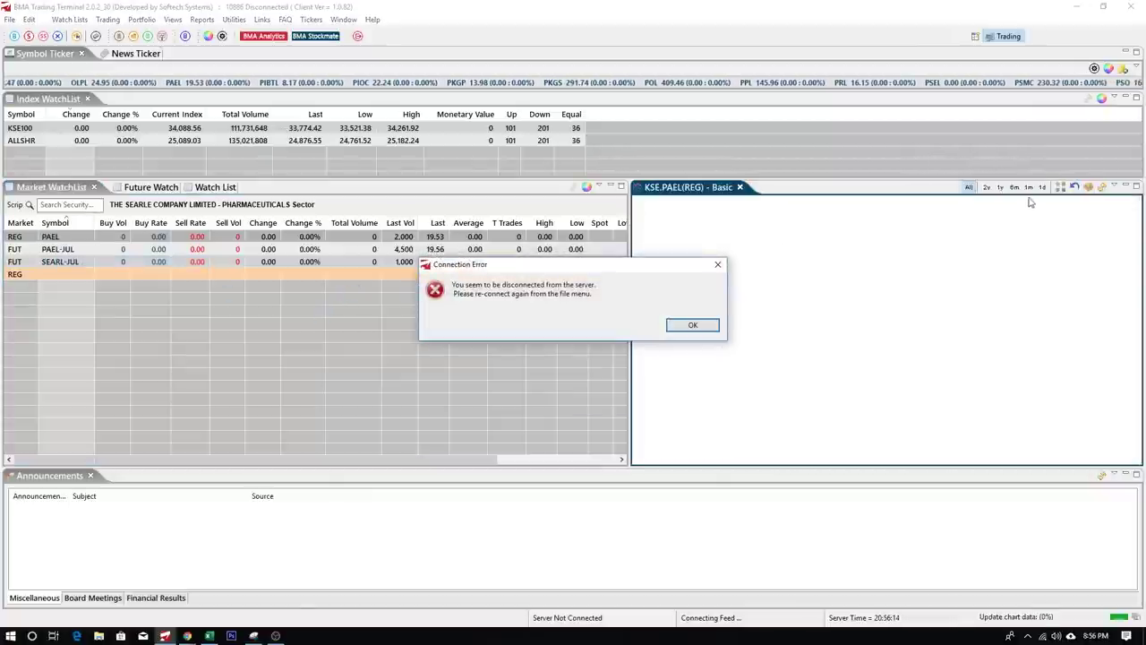
pyautogui.click(694, 325)
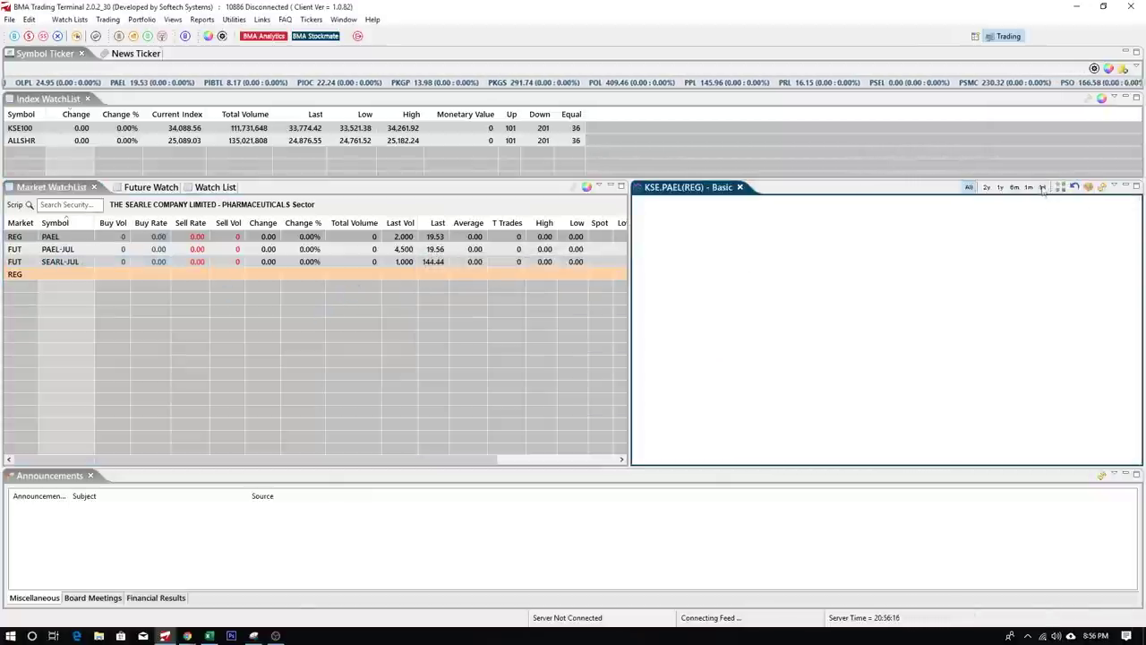
# Try the 1d and 1m timeframes on the PAEL chart, declining the data update.
pyautogui.click(1043, 187)
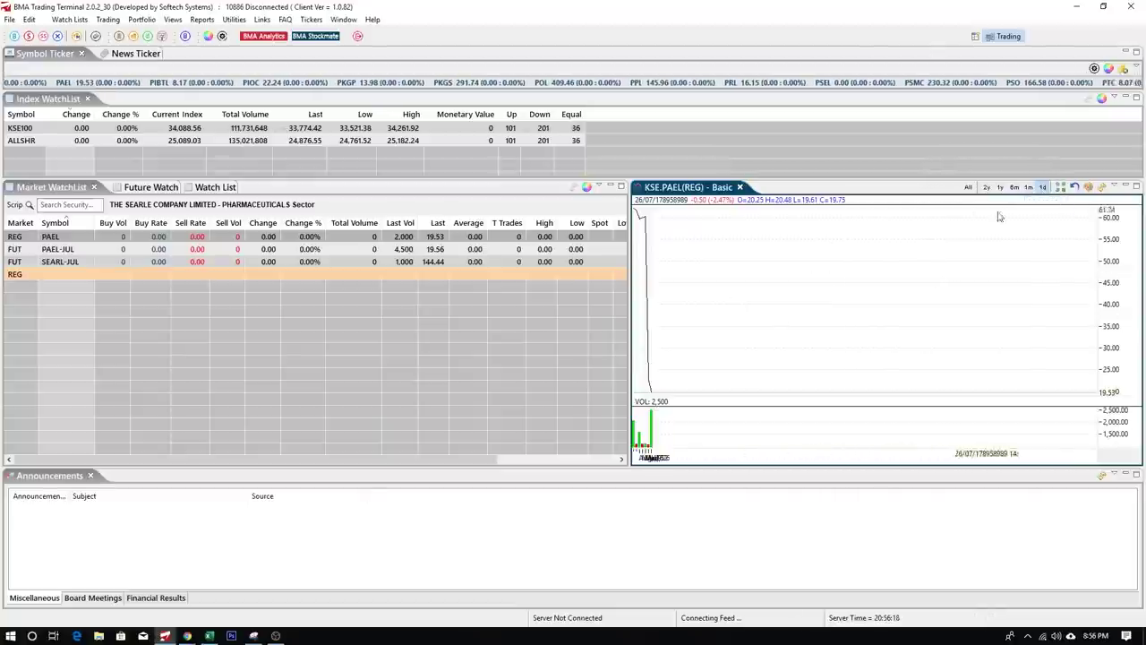
pyautogui.click(1029, 187)
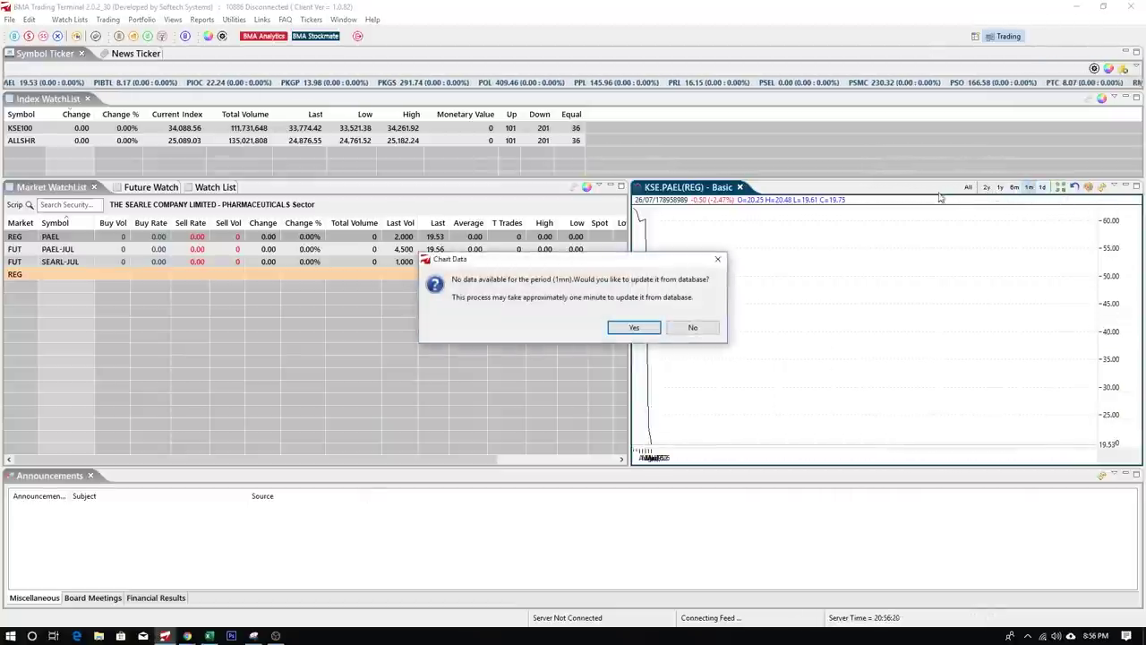
pyautogui.click(693, 328)
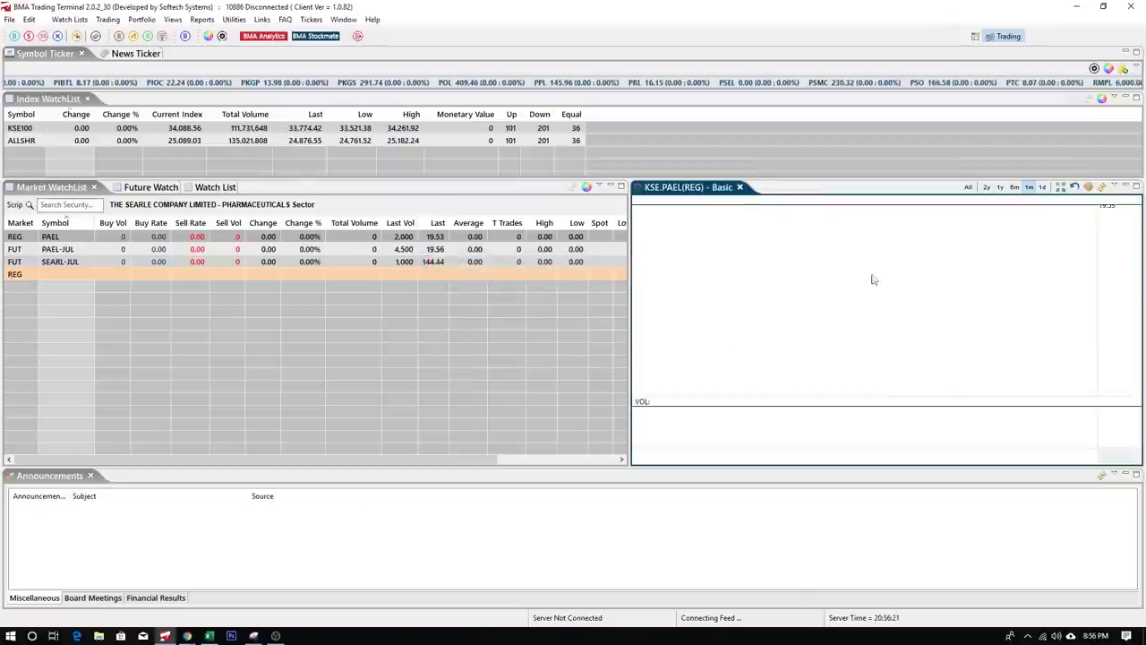
# Close the PAEL chart and minimise BMA Trading Terminal to return to SCStrade.
pyautogui.click(739, 187)
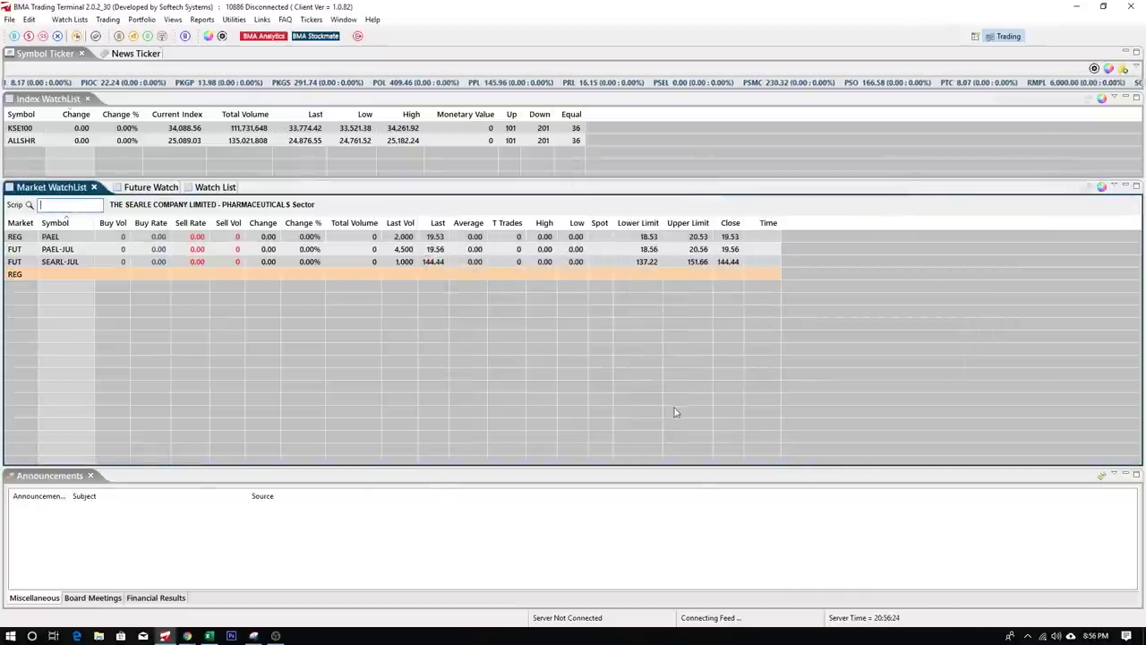
pyautogui.click(1076, 7)
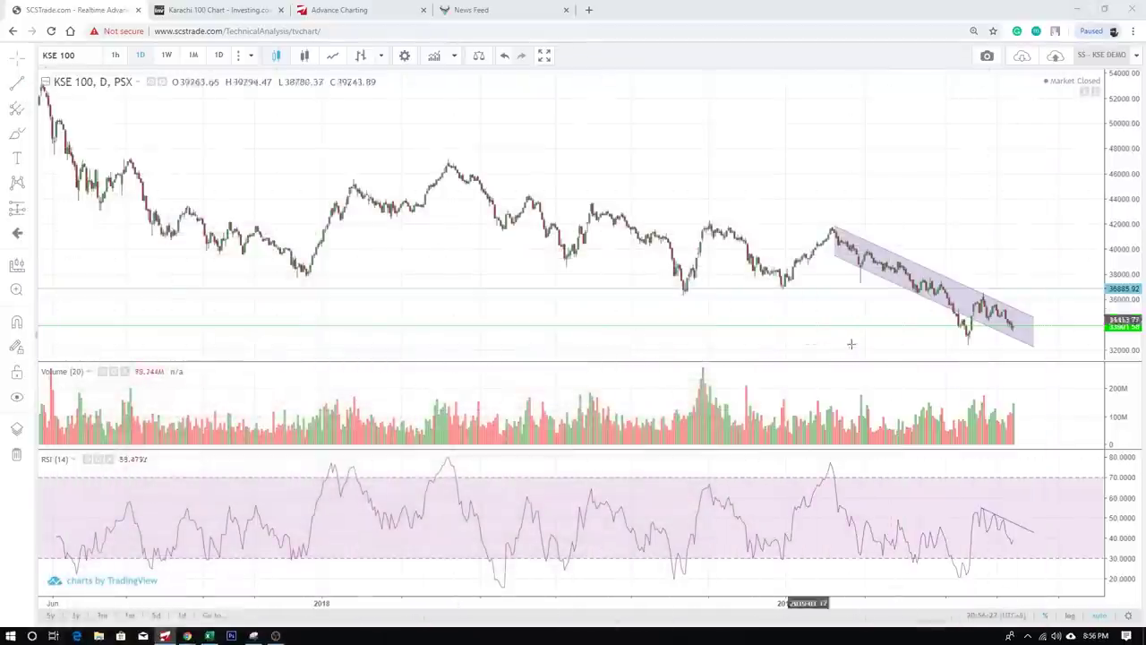
pyautogui.scroll(-5, 743, 274)
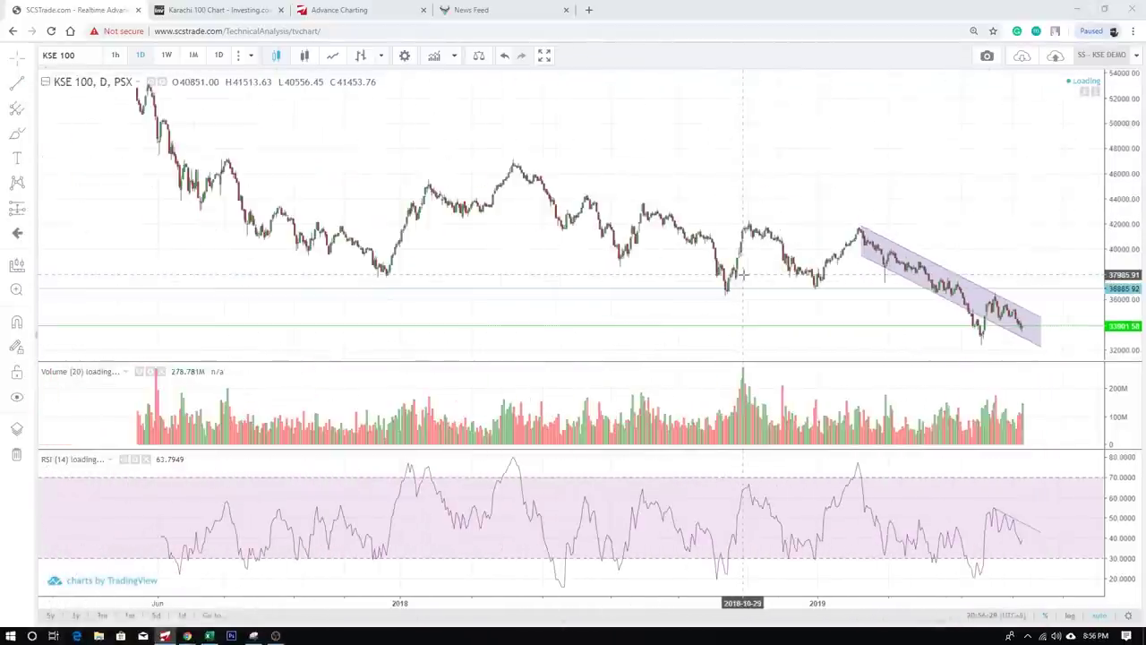